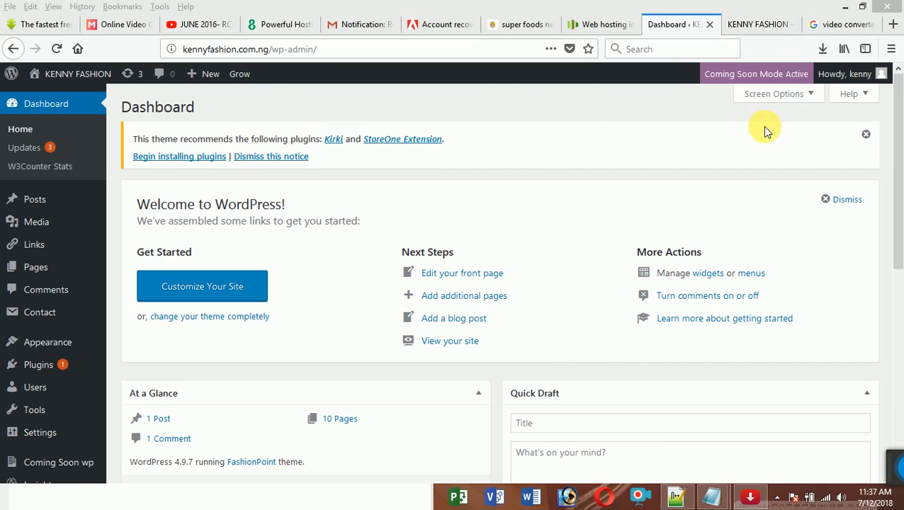
# - Open the logged-in user's profile for editing and review its settings down to the Account Management section
pyautogui.click(856, 77)
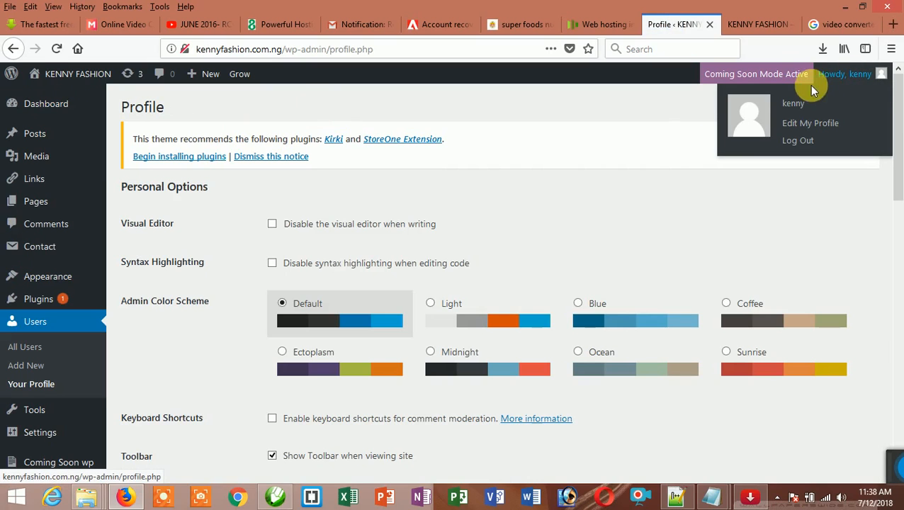
pyautogui.click(808, 126)
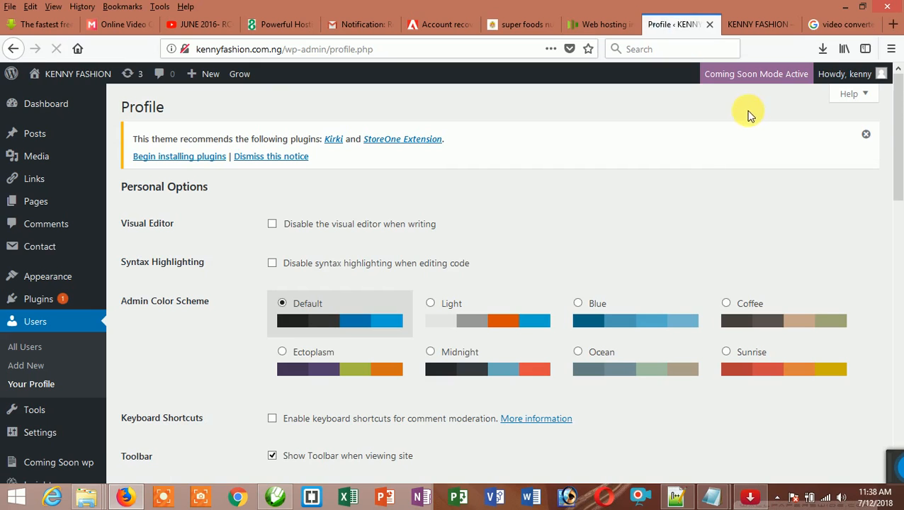
pyautogui.scroll(-5, 637, 195)
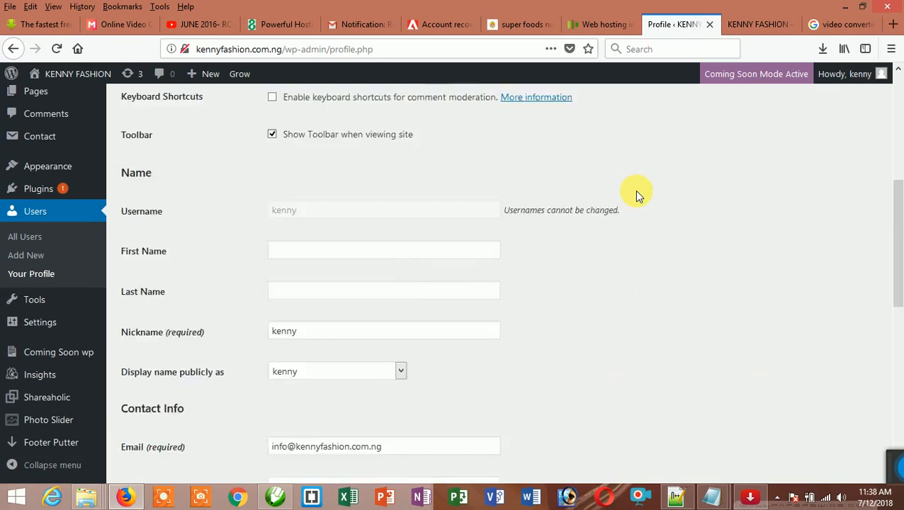
pyautogui.scroll(-10, 636, 191)
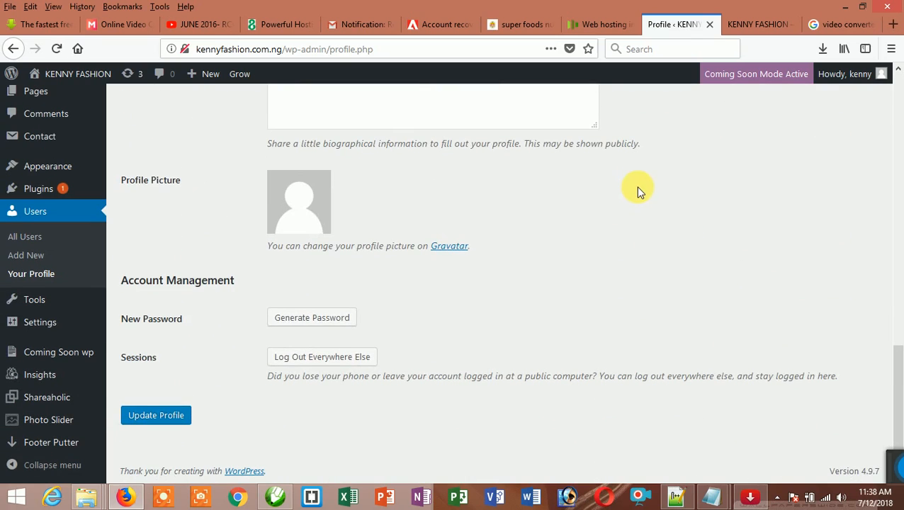
pyautogui.scroll(15, 636, 187)
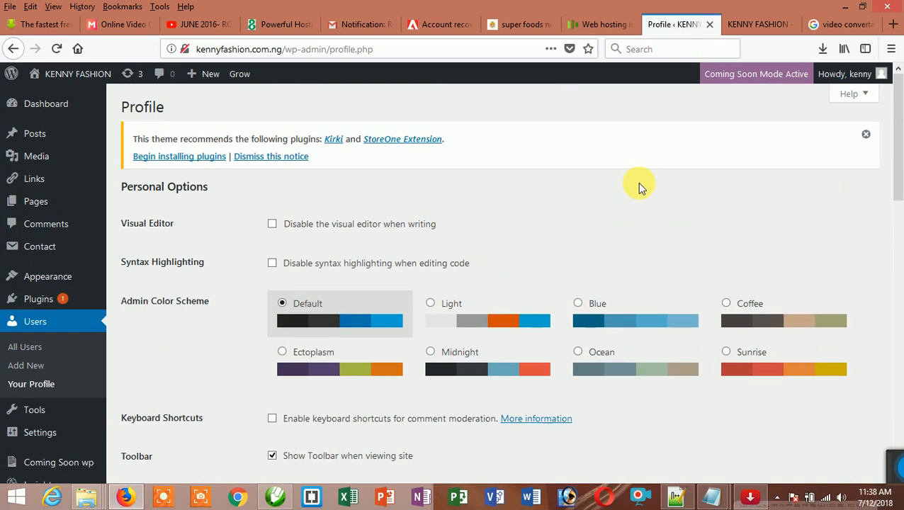
# - Return to the Dashboard and view the site's public home page in a separate browser tab
pyautogui.click(49, 110)
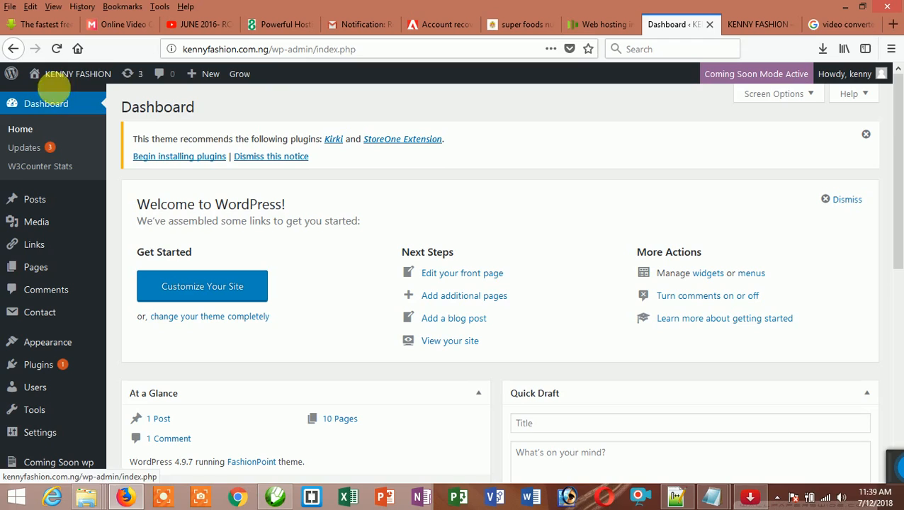
pyautogui.rightClick(68, 77)
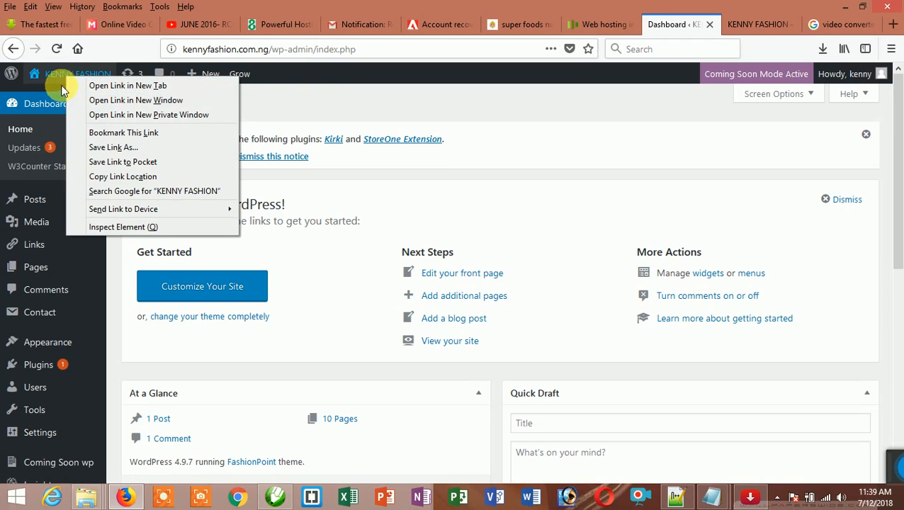
pyautogui.moveTo(61, 77)
pyautogui.click(364, 97)
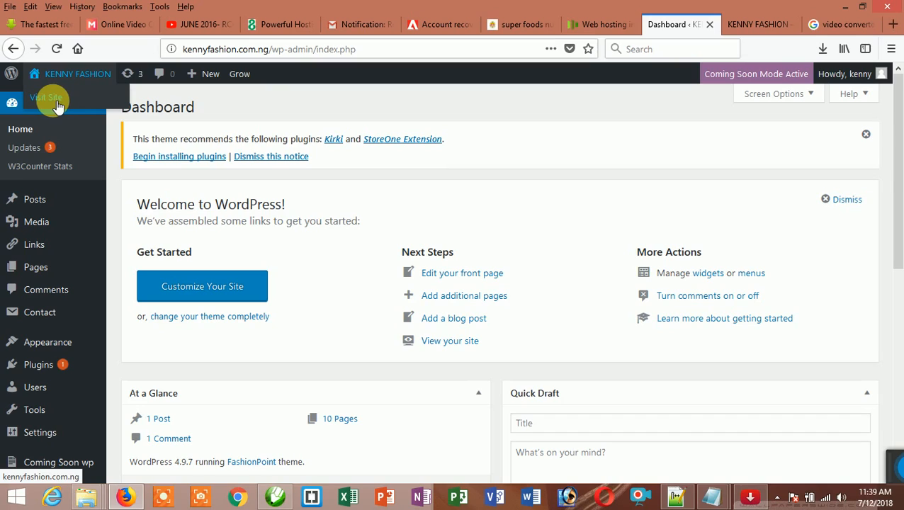
pyautogui.rightClick(56, 105)
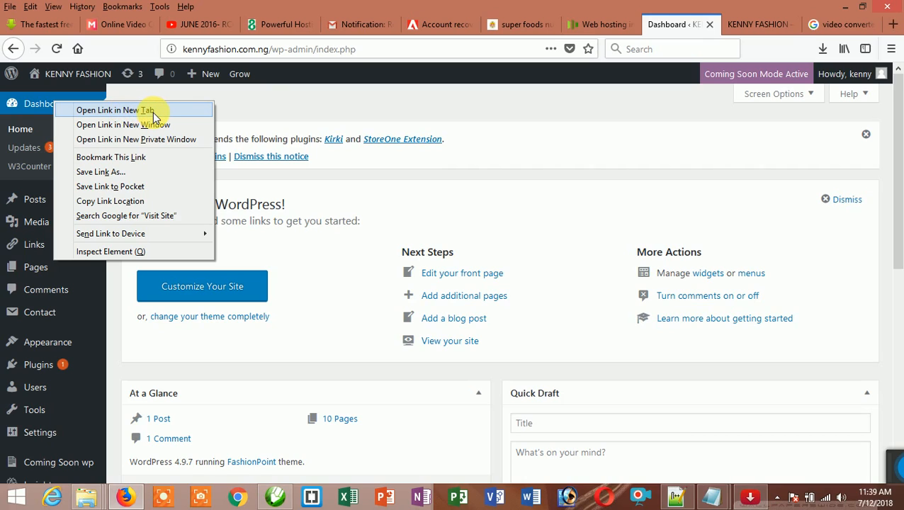
pyautogui.click(738, 25)
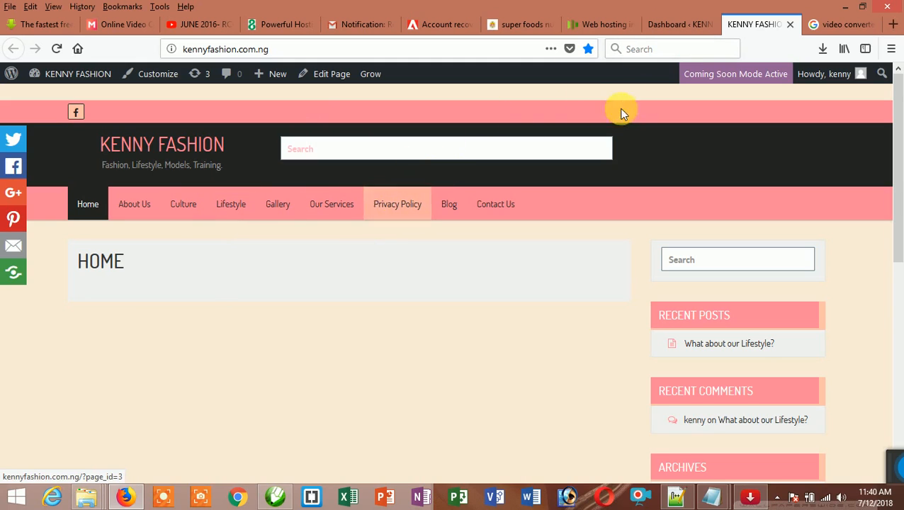
# - Go back to the admin dashboard and open the Themes page under Appearance
pyautogui.click(694, 25)
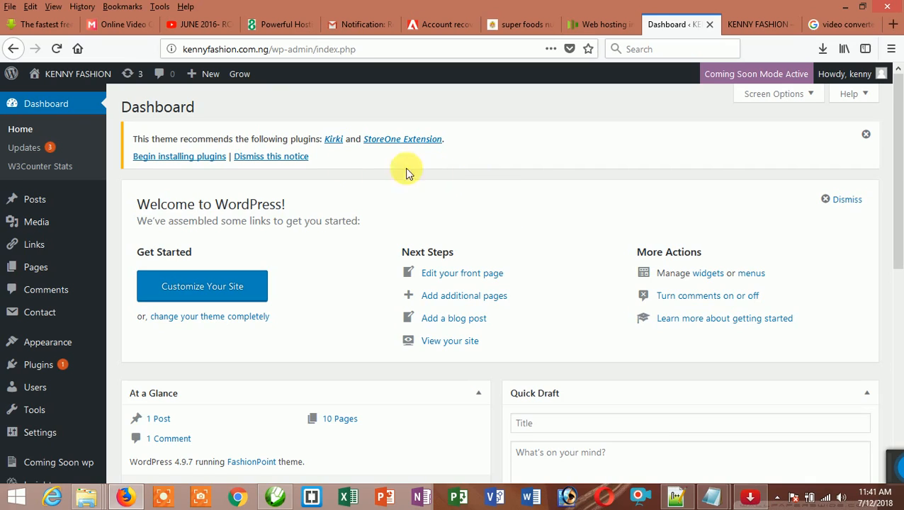
pyautogui.moveTo(58, 347)
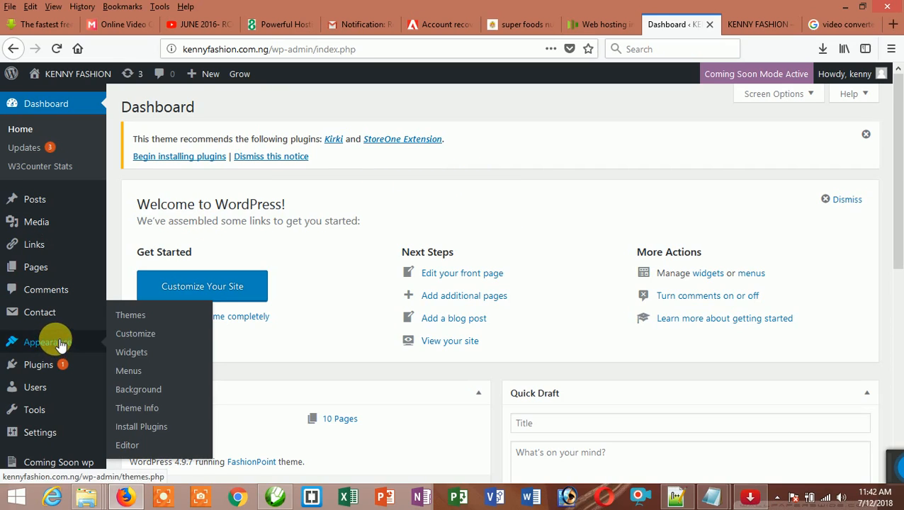
pyautogui.click(139, 321)
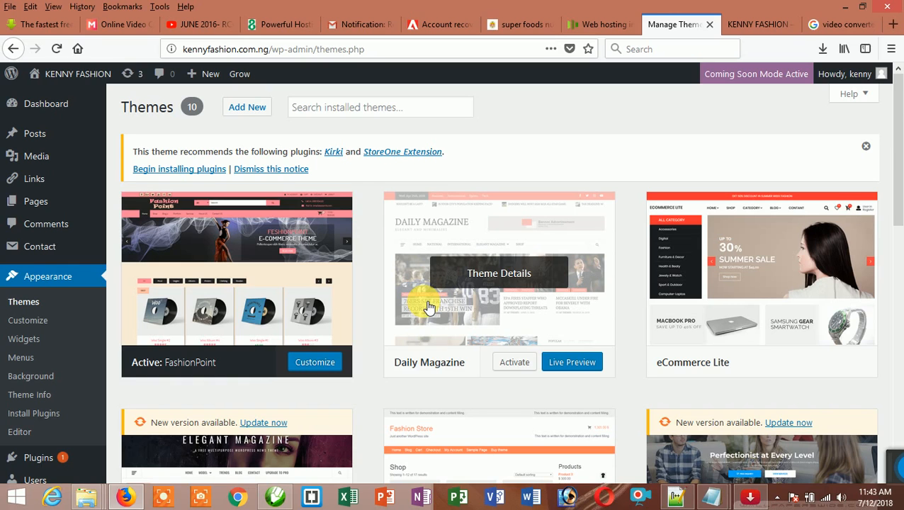
# - Look through all the installed themes and the options for adding a new one
pyautogui.scroll(-2, 425, 301)
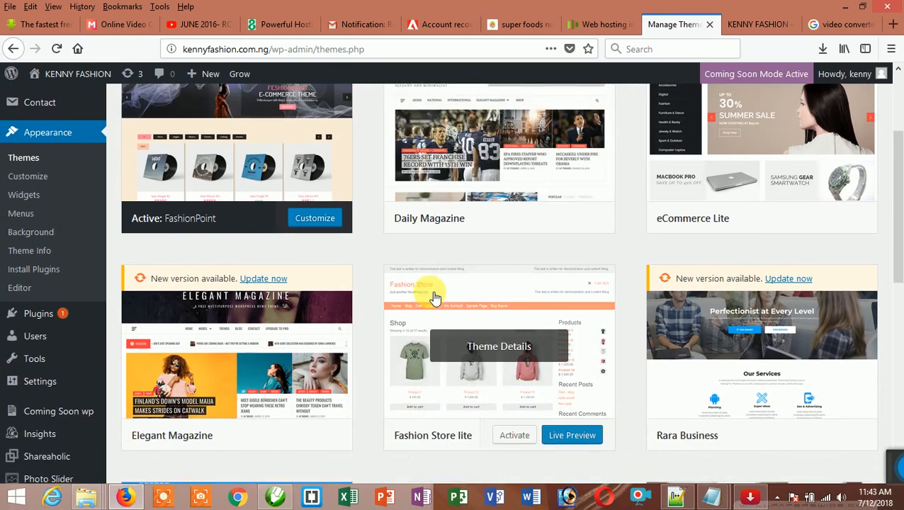
pyautogui.scroll(-4, 435, 298)
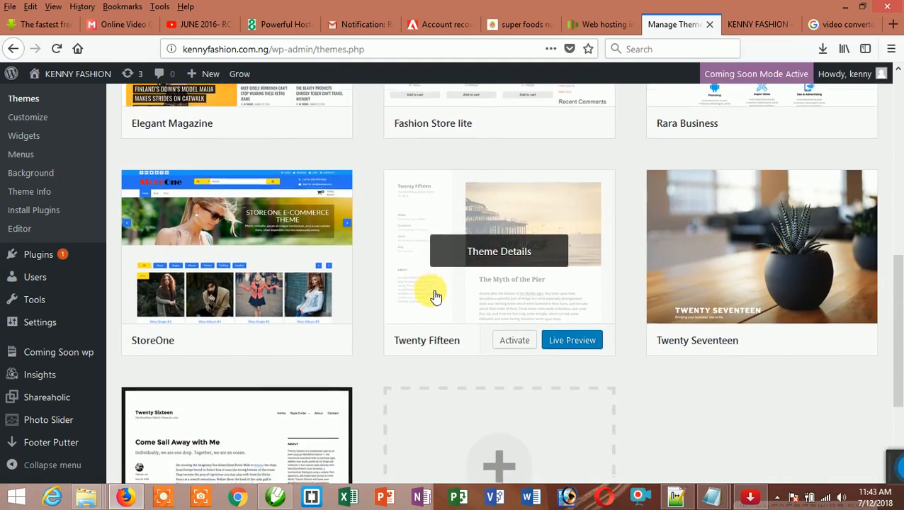
pyautogui.scroll(-1, 432, 294)
pyautogui.scroll(4, 430, 293)
pyautogui.scroll(-5, 430, 290)
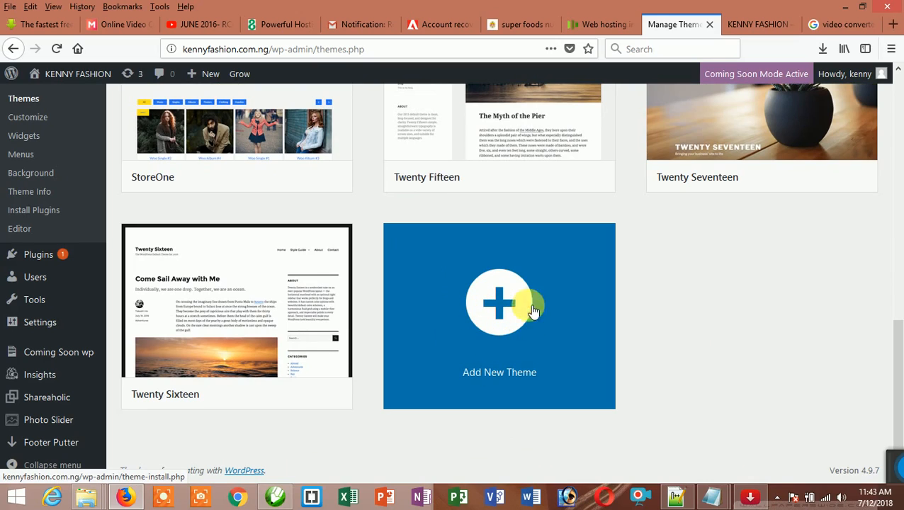
pyautogui.scroll(10, 502, 301)
pyautogui.scroll(-3, 333, 177)
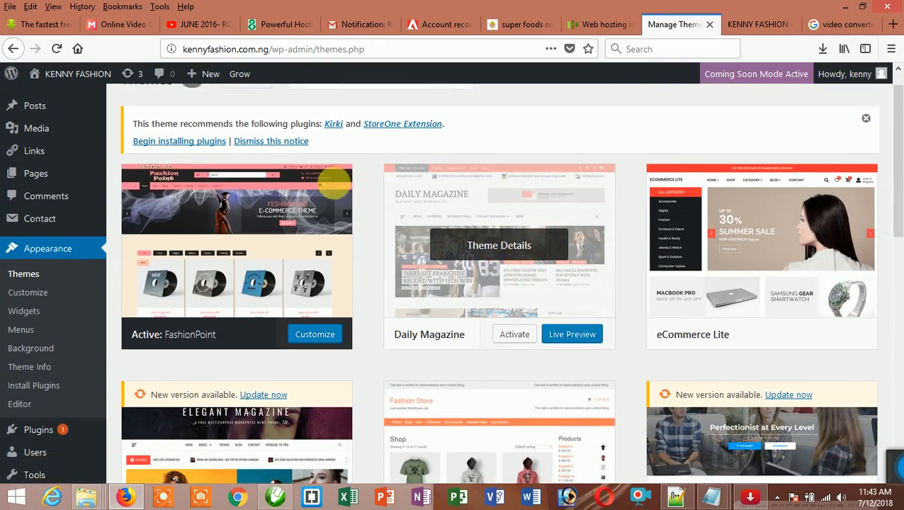
pyautogui.scroll(3, 298, 149)
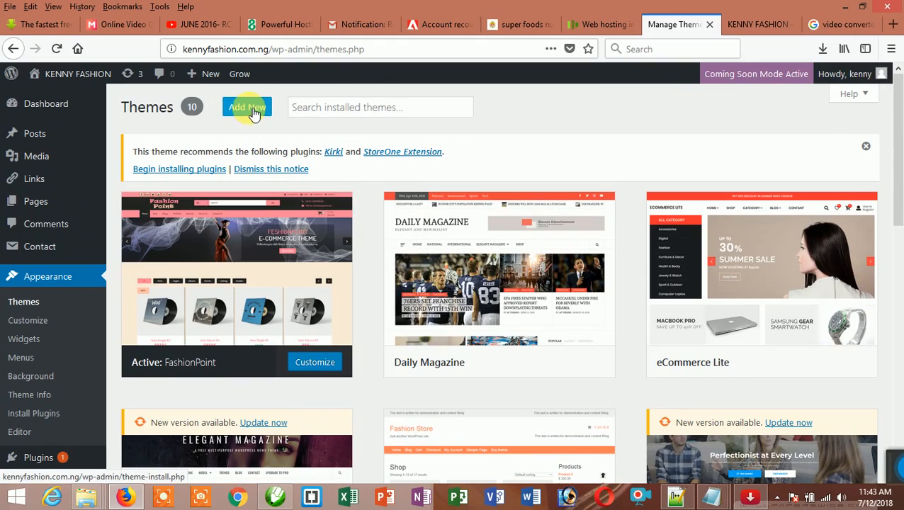
pyautogui.scroll(-8, 454, 384)
pyautogui.scroll(-3, 546, 365)
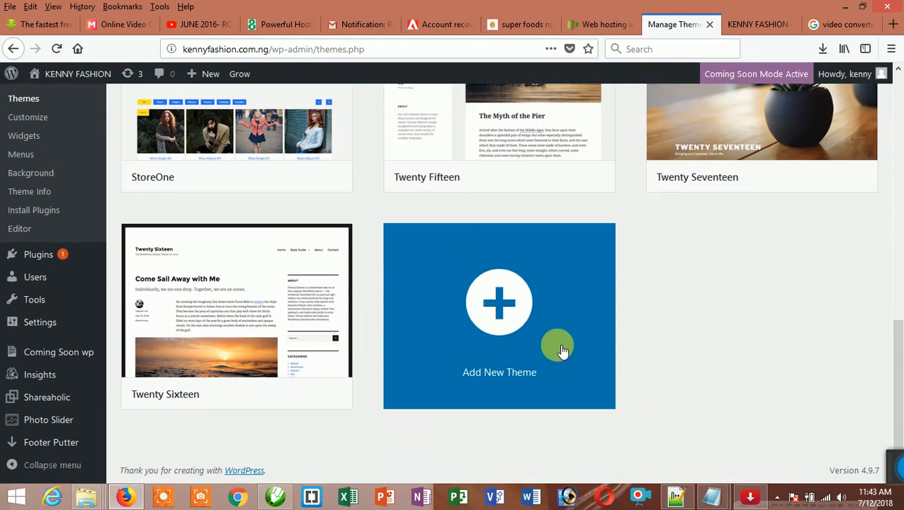
pyautogui.scroll(1, 510, 298)
pyautogui.scroll(10, 510, 291)
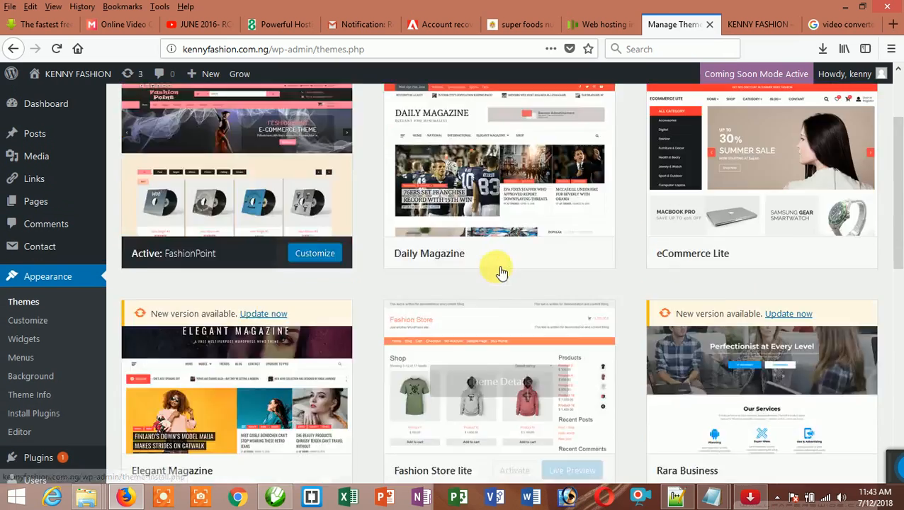
# - Open the upload form for a new .zip theme and start browsing for its file
pyautogui.click(254, 111)
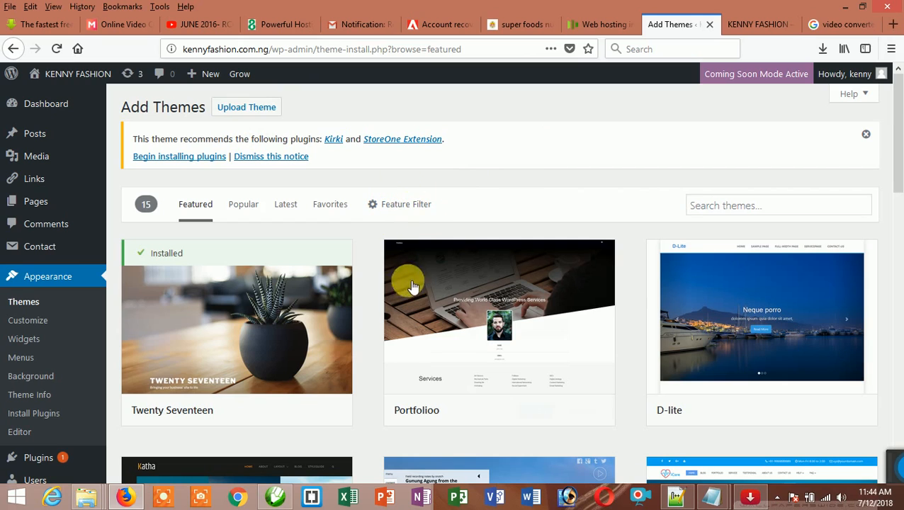
pyautogui.moveTo(406, 274)
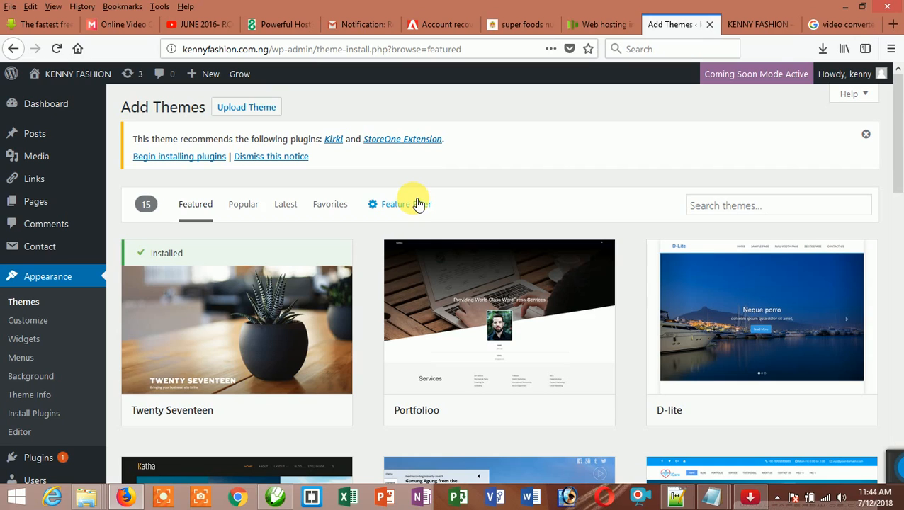
pyautogui.click(248, 110)
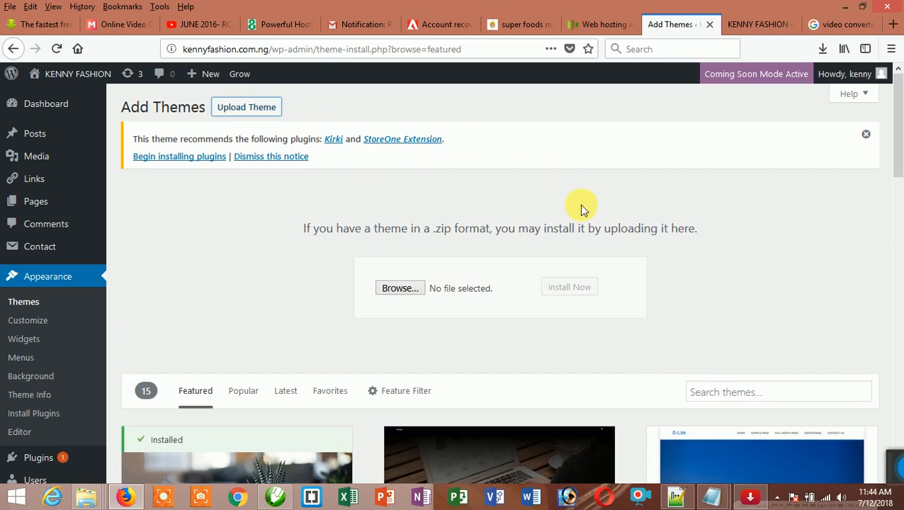
pyautogui.scroll(-4, 404, 221)
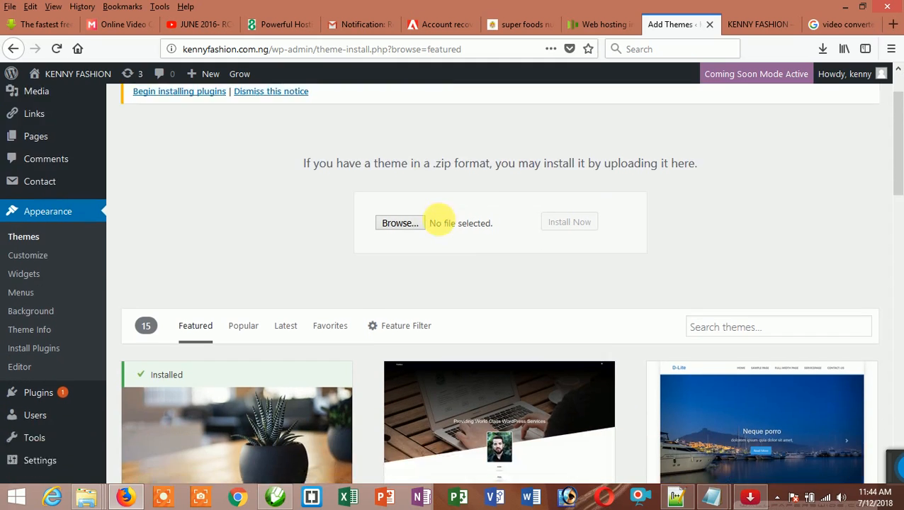
pyautogui.click(400, 138)
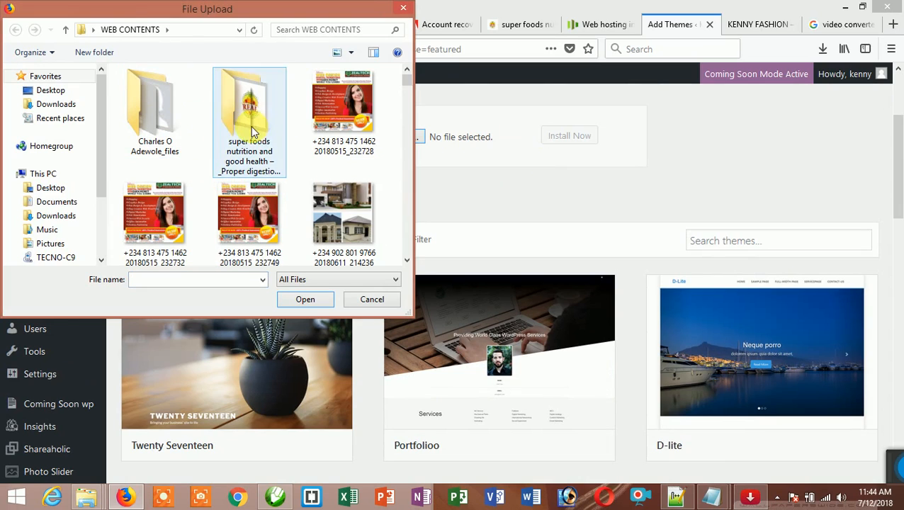
pyautogui.click(345, 142)
pyautogui.click(336, 210)
pyautogui.click(259, 213)
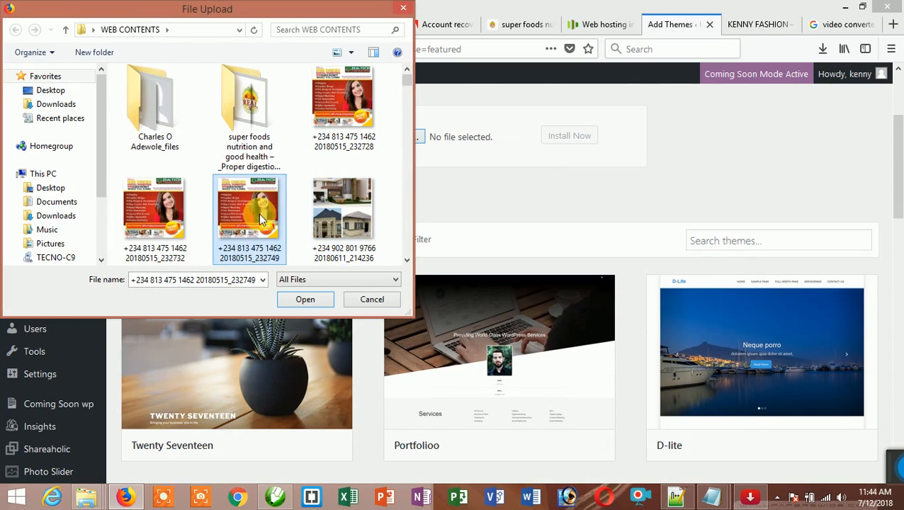
pyautogui.click(184, 210)
pyautogui.click(277, 224)
pyautogui.click(335, 206)
pyautogui.click(337, 119)
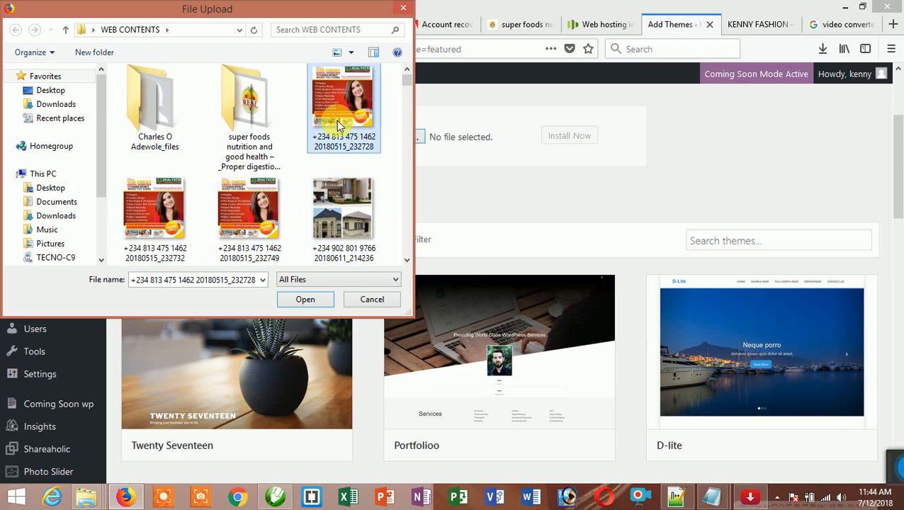
pyautogui.click(257, 124)
pyautogui.click(164, 102)
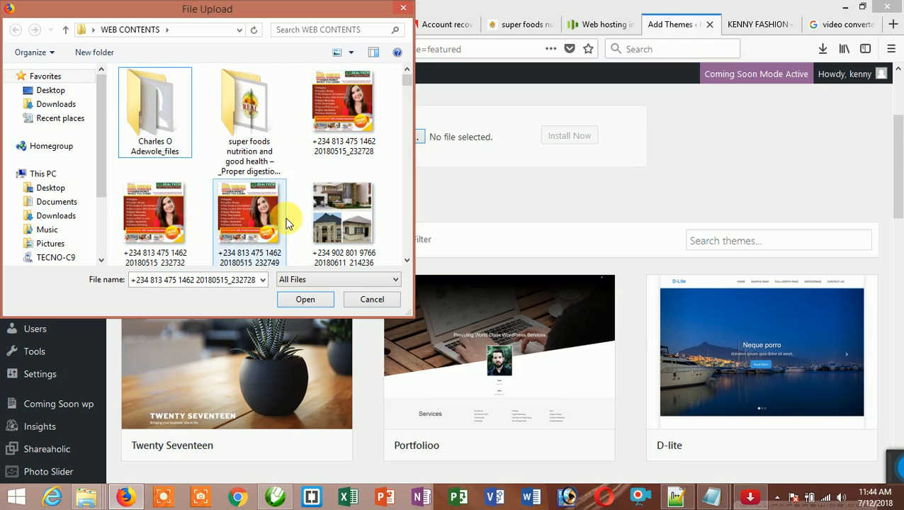
pyautogui.click(330, 211)
pyautogui.scroll(-3, 305, 179)
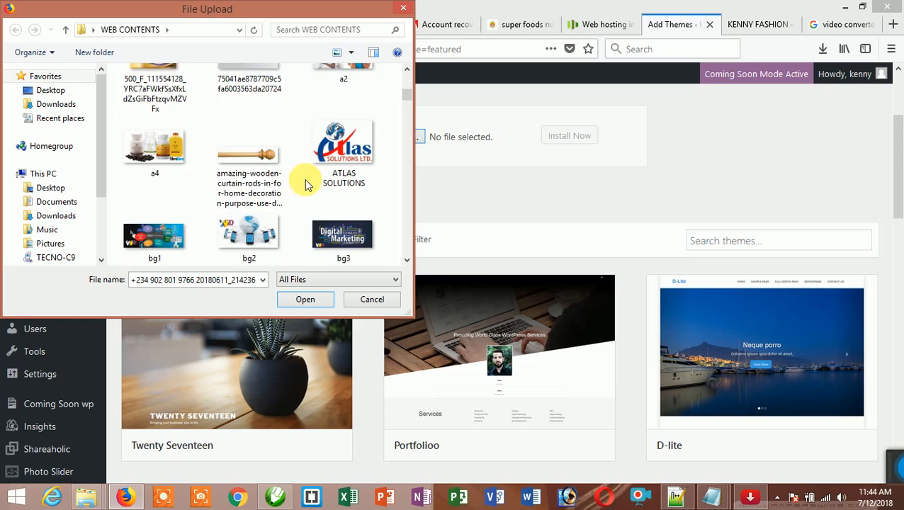
pyautogui.scroll(-3, 302, 177)
pyautogui.scroll(-6, 305, 178)
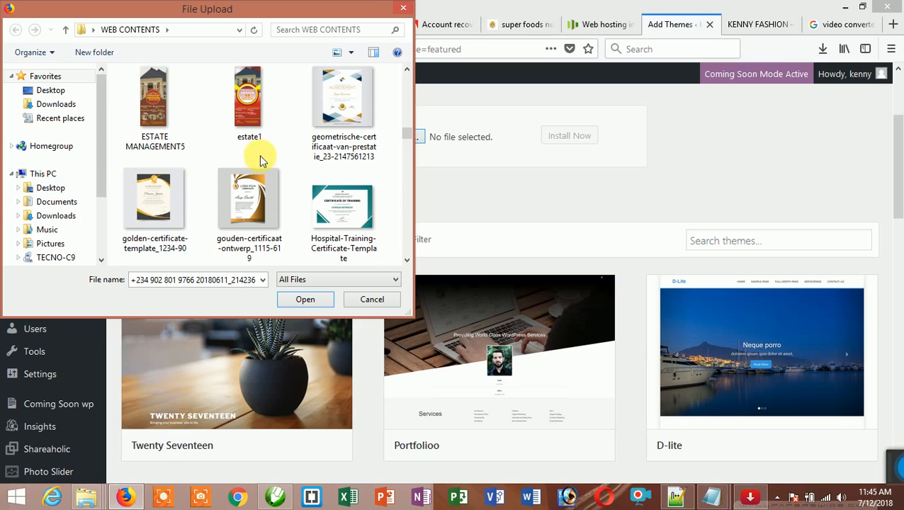
pyautogui.click(249, 202)
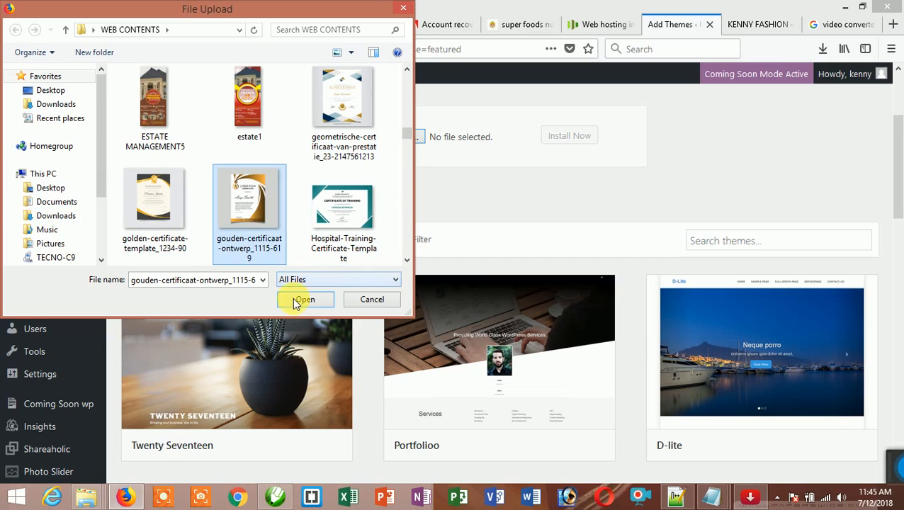
# - Browse from the Desktop into the WORDPRESS folder and open its Theme subfolder of zip files
pyautogui.click(67, 90)
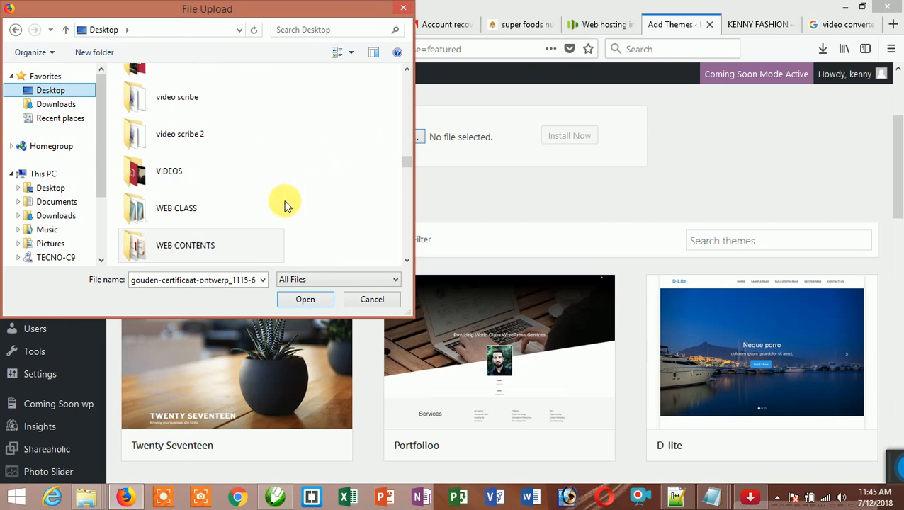
pyautogui.moveTo(408, 165); pyautogui.dragTo(406, 179)
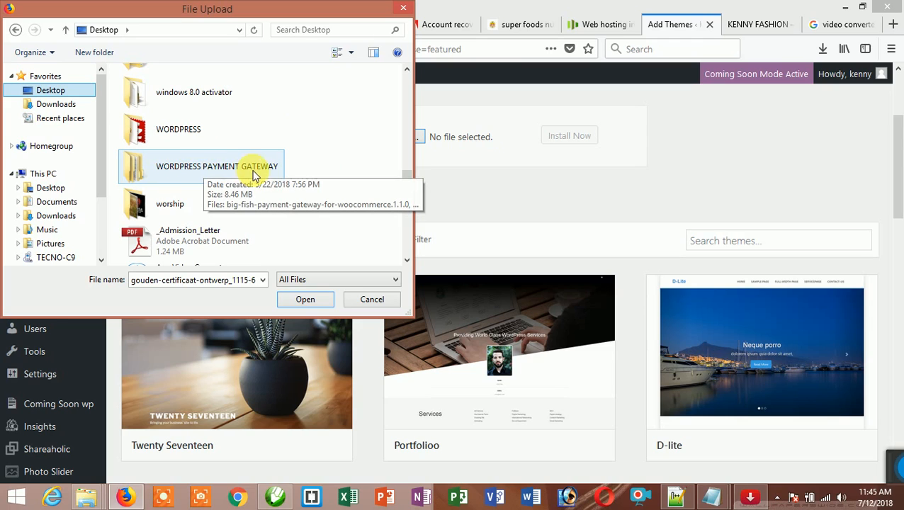
pyautogui.doubleClick(195, 135)
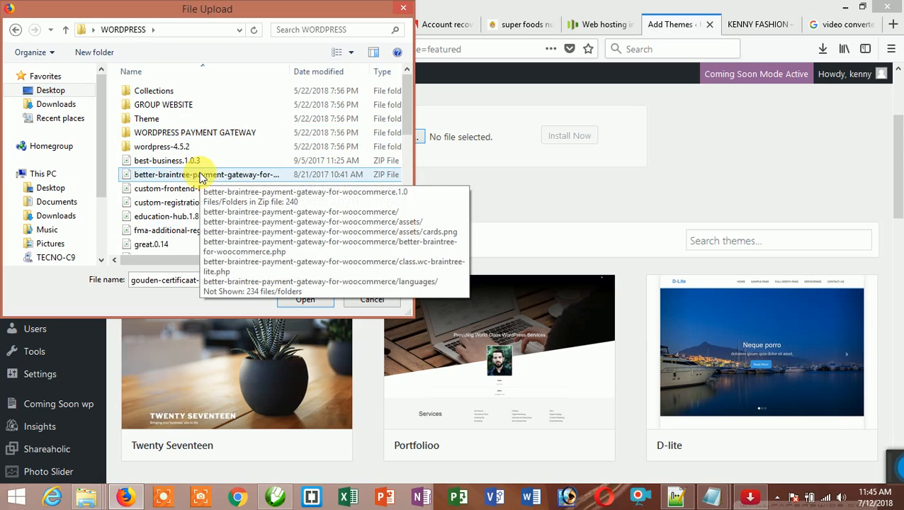
pyautogui.scroll(-1, 201, 174)
pyautogui.scroll(1, 201, 174)
pyautogui.doubleClick(171, 118)
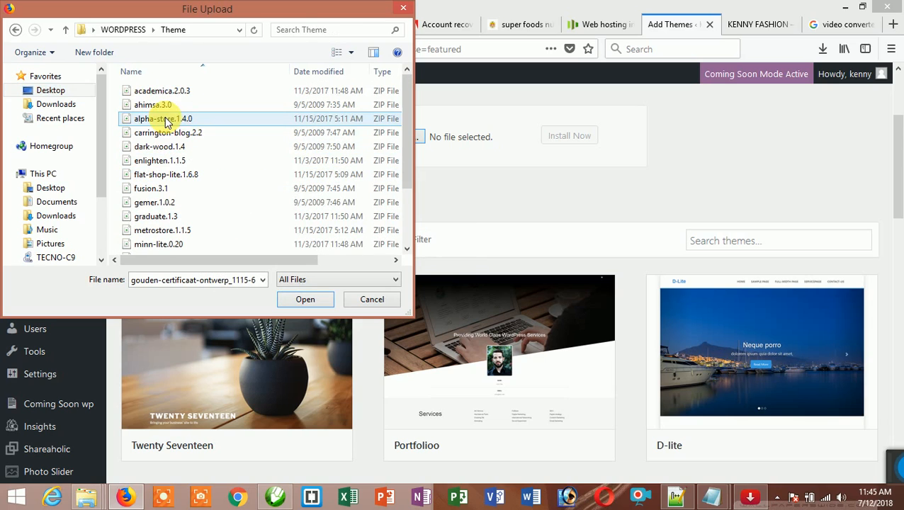
# - Look through the theme zip files available in the Theme folder
pyautogui.scroll(-2, 239, 147)
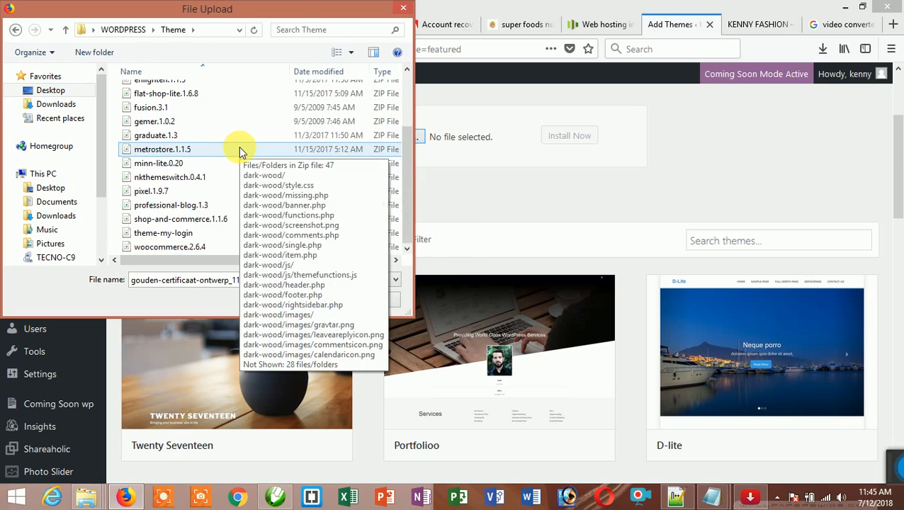
pyautogui.scroll(1, 239, 146)
pyautogui.scroll(-1, 218, 193)
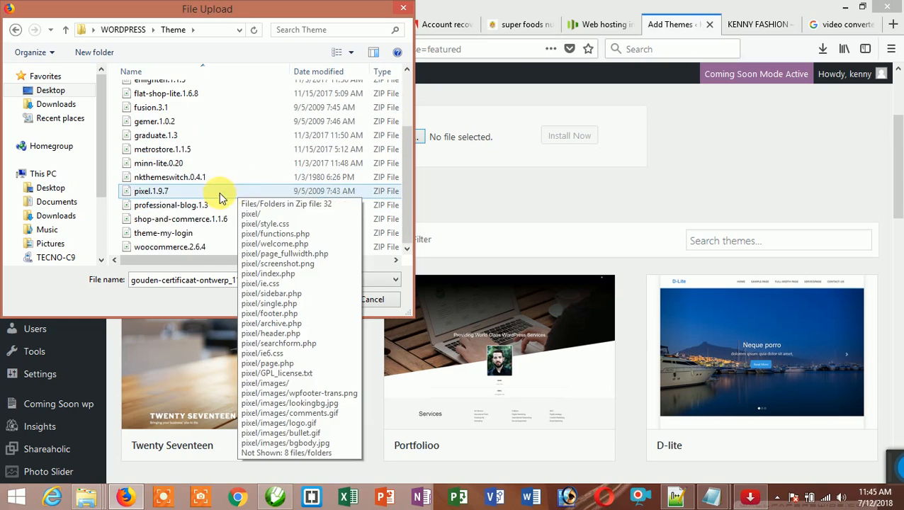
pyautogui.scroll(1, 162, 212)
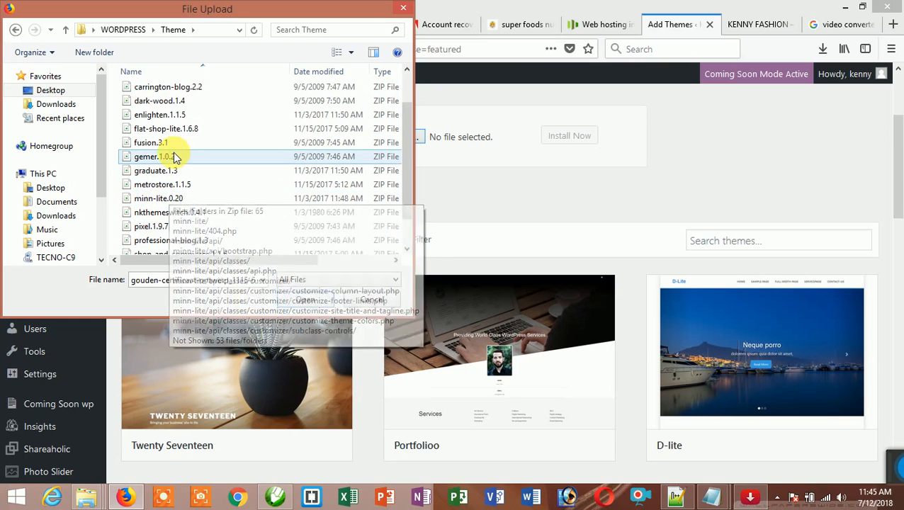
pyautogui.scroll(1, 176, 153)
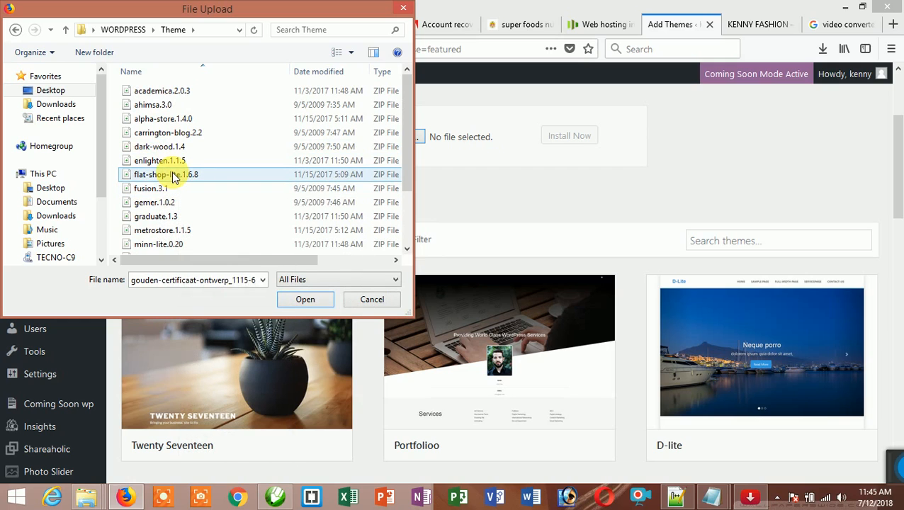
pyautogui.moveTo(175, 177)
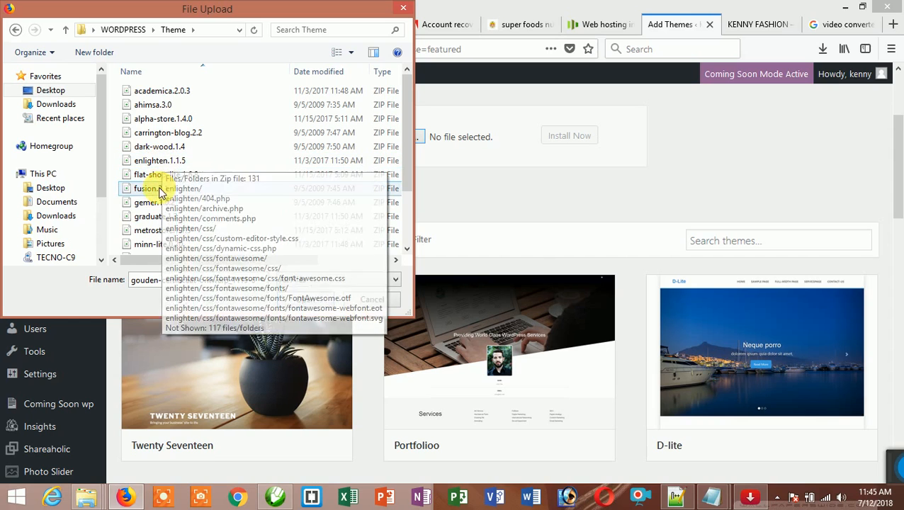
pyautogui.scroll(-2, 161, 213)
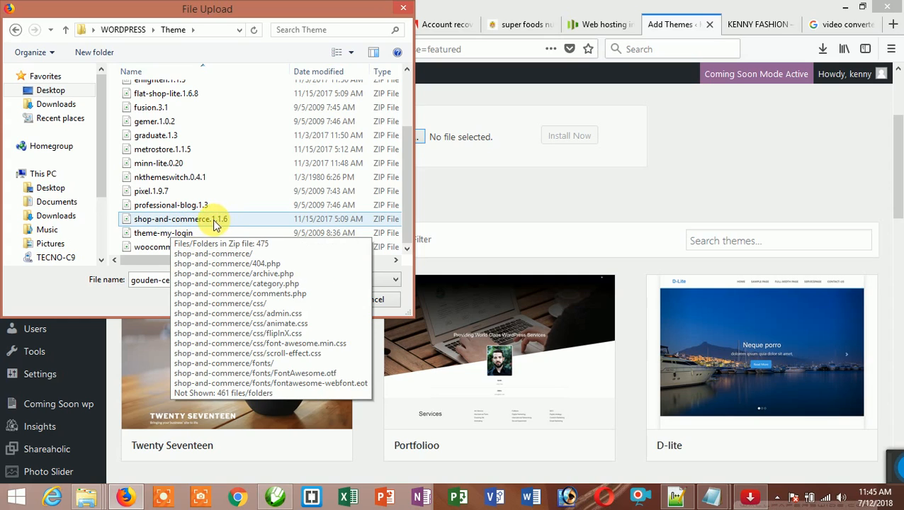
pyautogui.scroll(2, 172, 188)
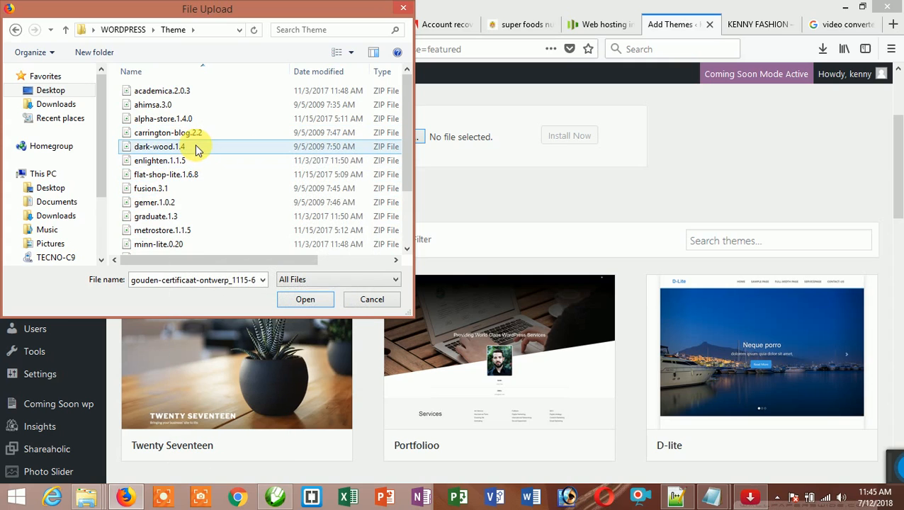
pyautogui.moveTo(197, 148)
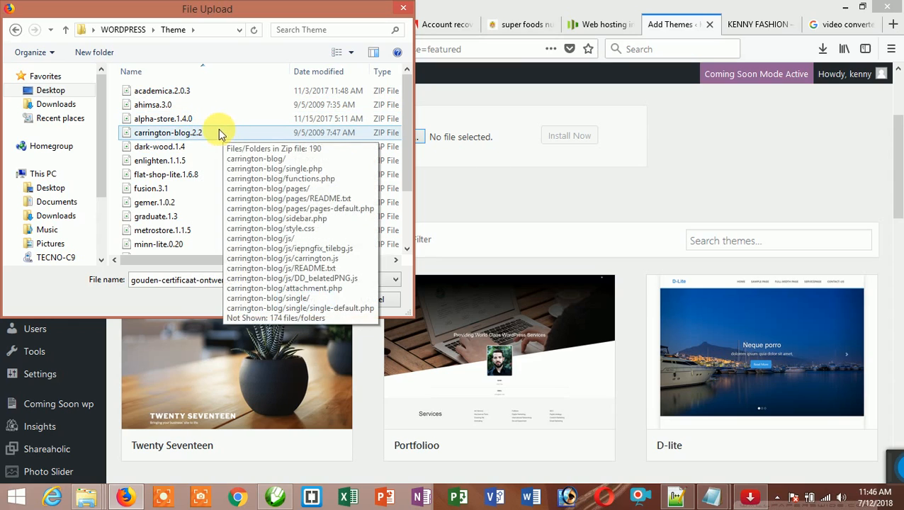
# - Choose flat-shop-lite.1.6.8.zip as the theme file to upload and install it
pyautogui.click(173, 180)
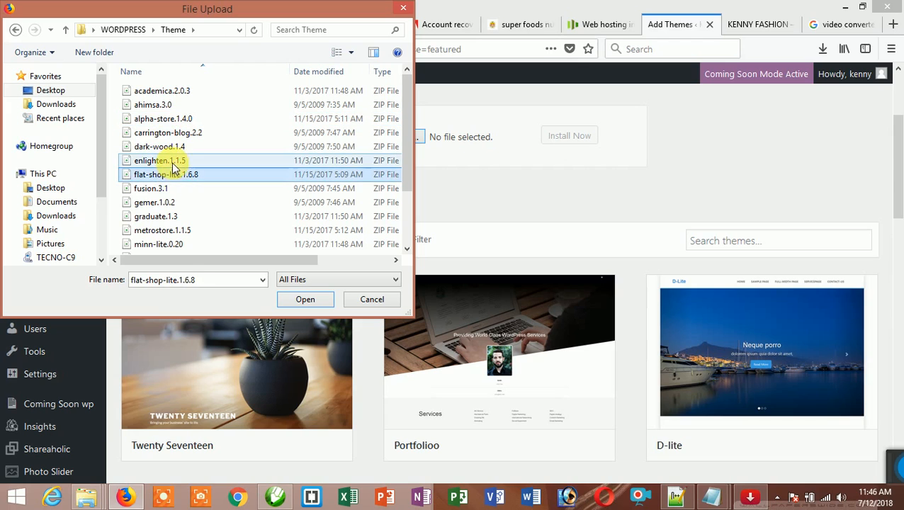
pyautogui.click(169, 160)
pyautogui.click(168, 176)
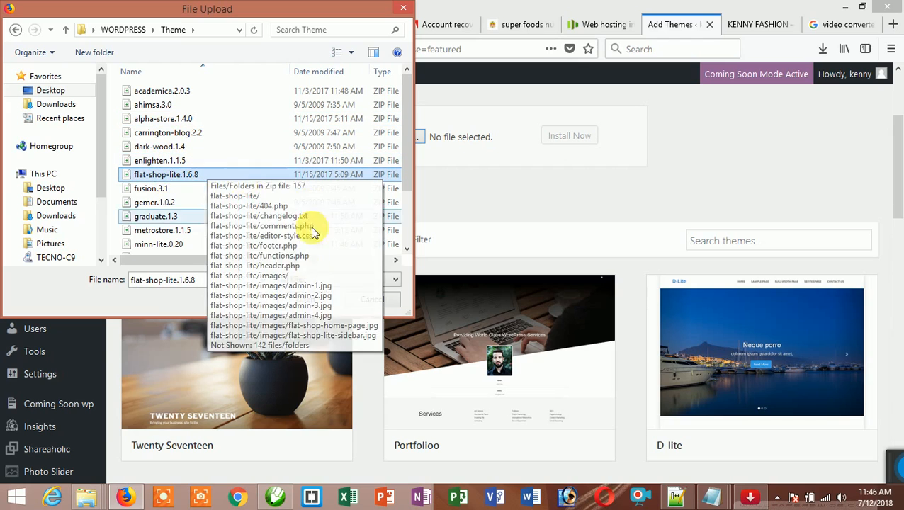
pyautogui.click(300, 301)
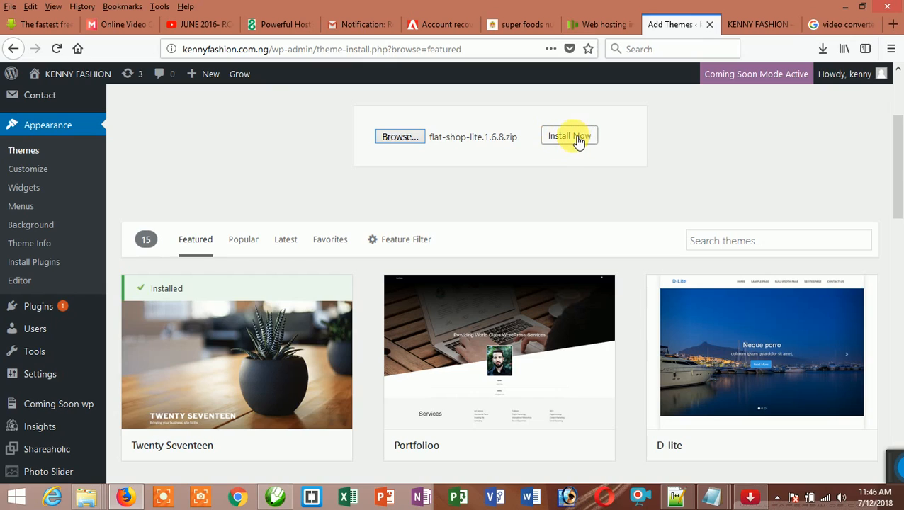
pyautogui.click(571, 137)
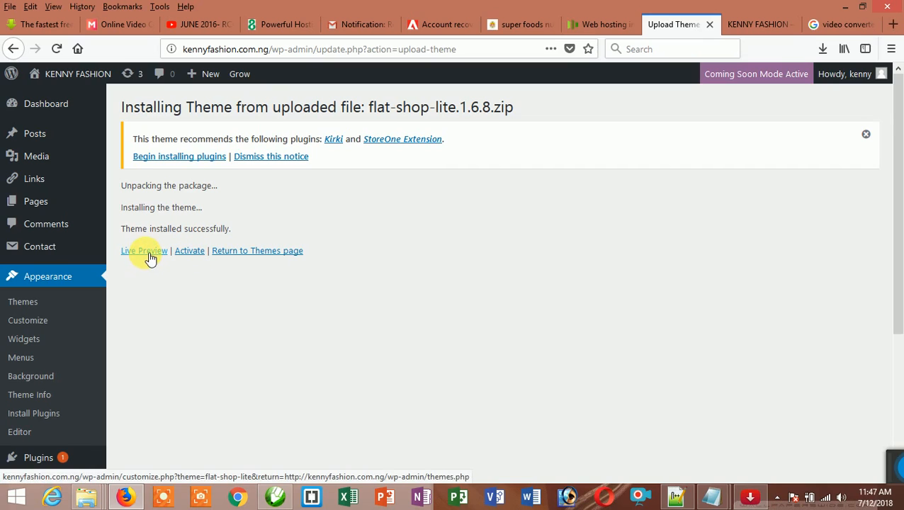
# - Return to the Themes page and locate Flat Shop lite among the installed themes
pyautogui.click(277, 256)
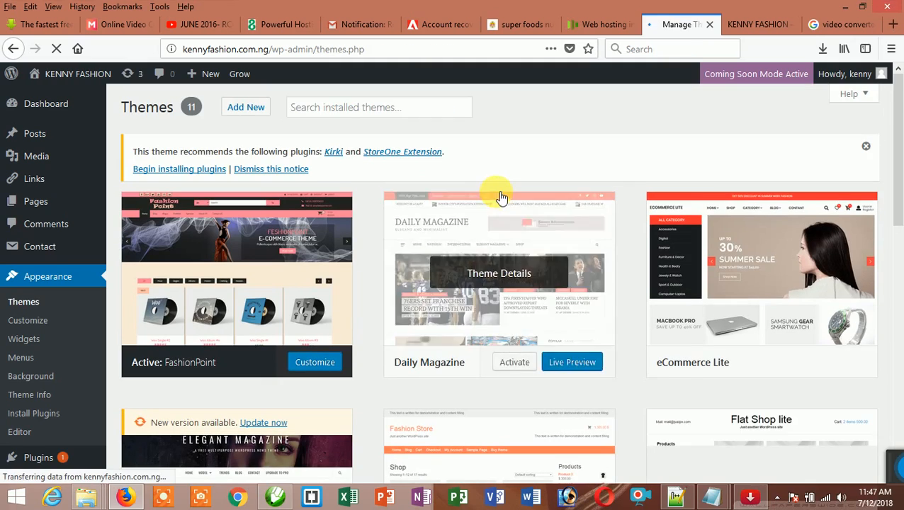
pyautogui.scroll(-2, 498, 197)
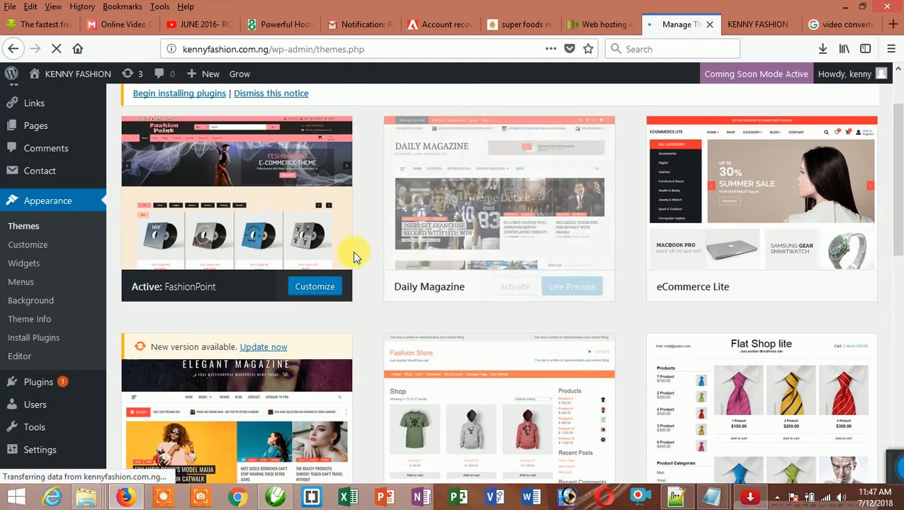
pyautogui.scroll(-4, 559, 208)
pyautogui.scroll(4, 720, 199)
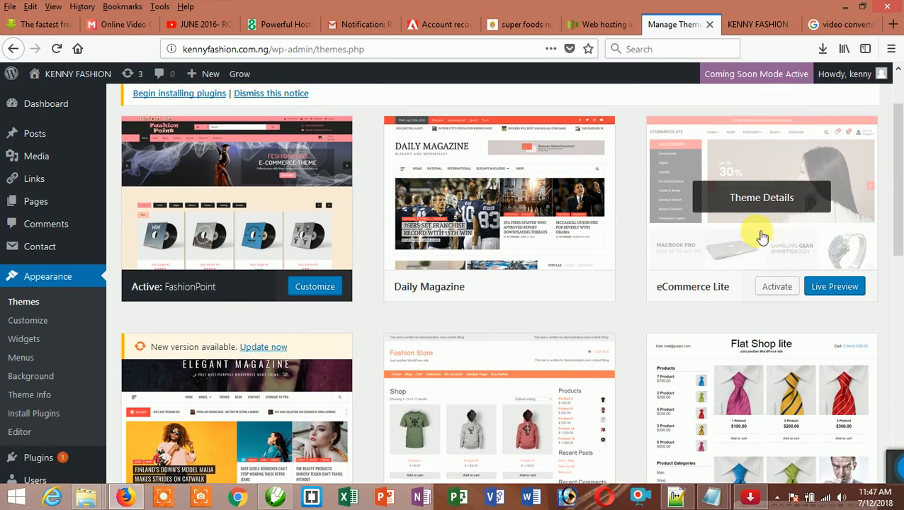
pyautogui.scroll(-6, 736, 280)
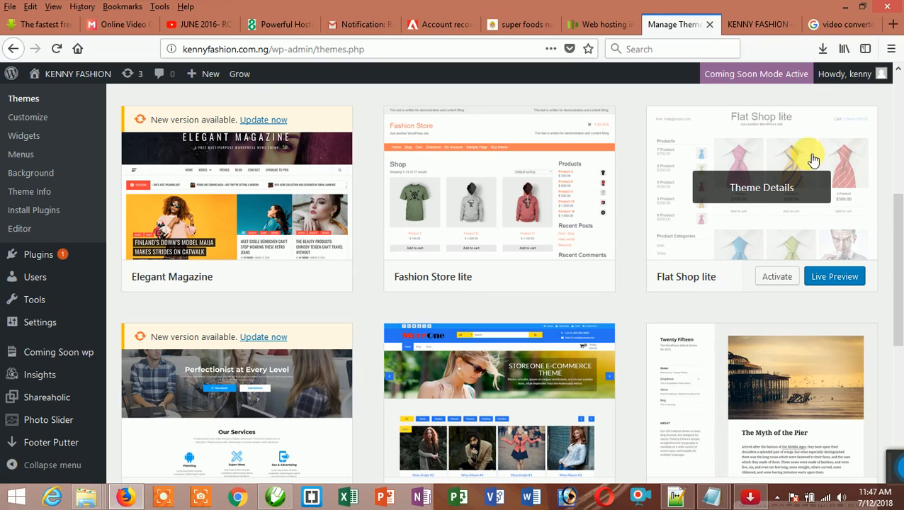
pyautogui.scroll(2, 843, 230)
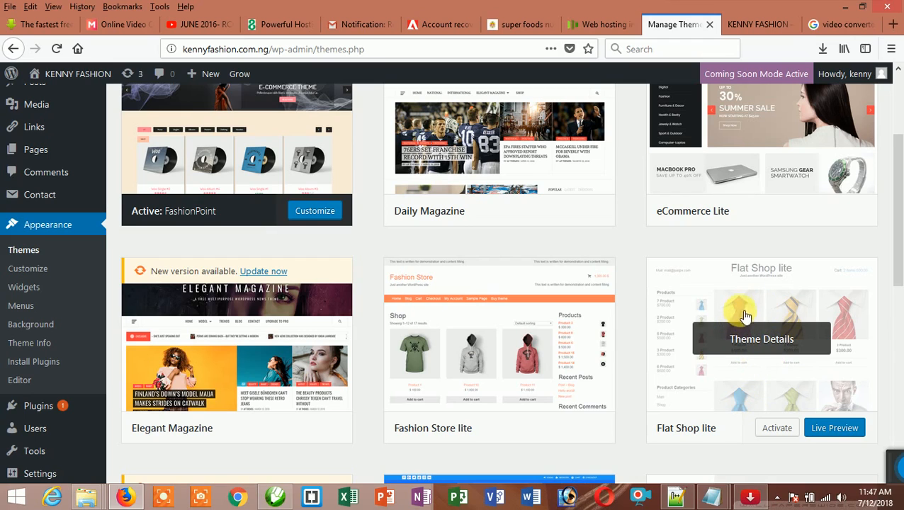
pyautogui.scroll(3, 748, 301)
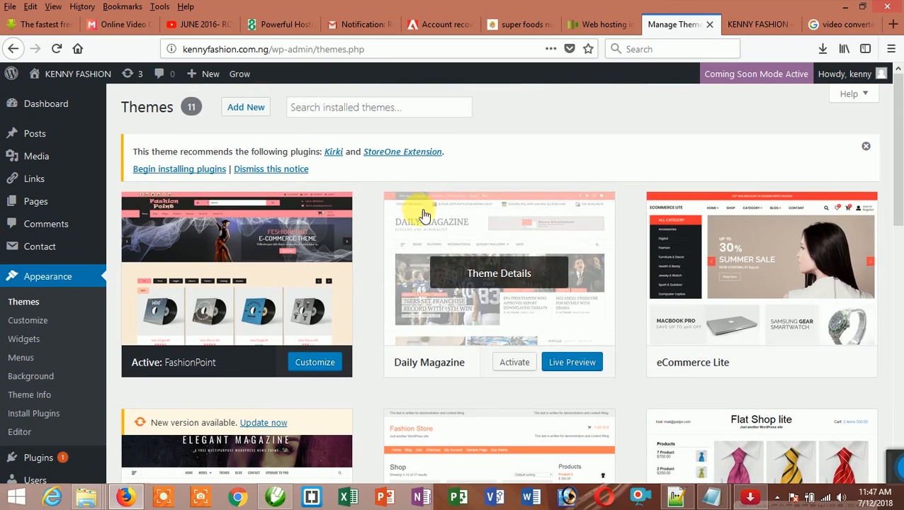
# - Open the page for adding new themes and look through the Featured themes offered there
pyautogui.click(246, 107)
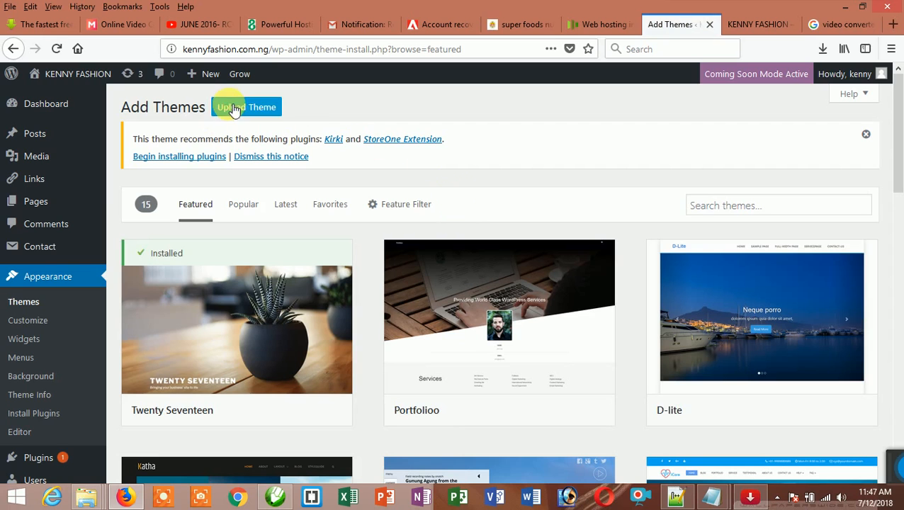
pyautogui.scroll(-1, 195, 182)
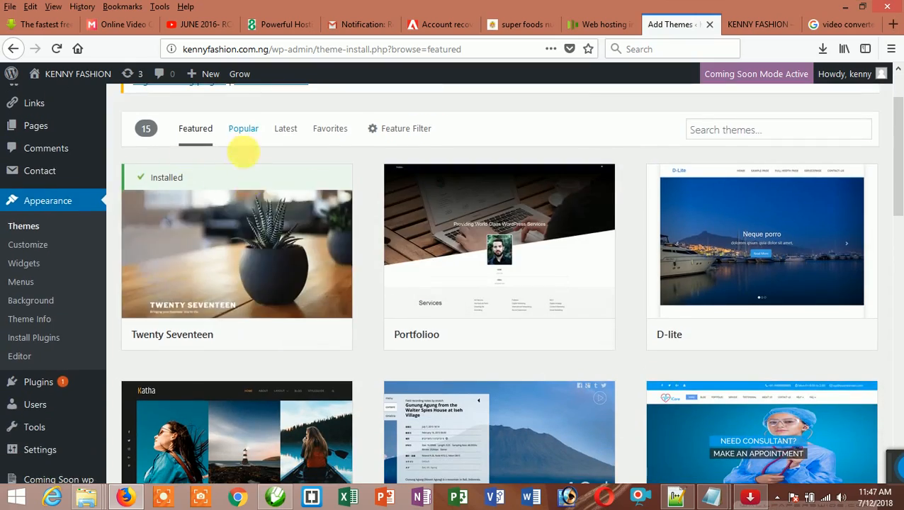
pyautogui.scroll(-2, 385, 243)
pyautogui.scroll(-9, 385, 243)
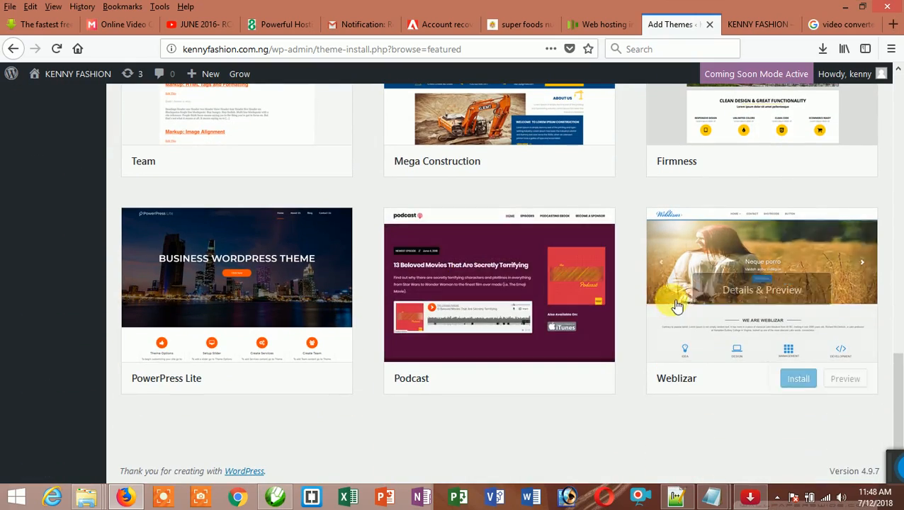
pyautogui.scroll(1, 679, 301)
pyautogui.scroll(1, 659, 291)
pyautogui.scroll(-2, 591, 279)
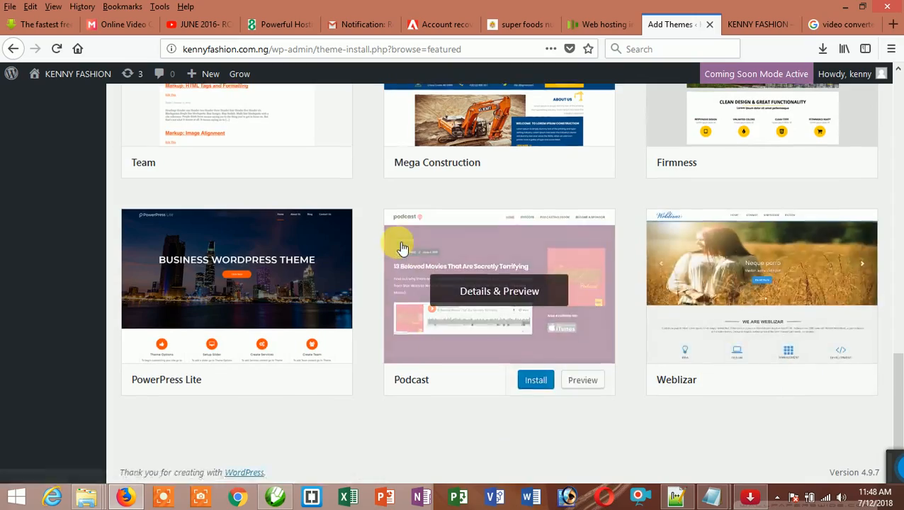
pyautogui.scroll(3, 402, 248)
pyautogui.scroll(6, 402, 248)
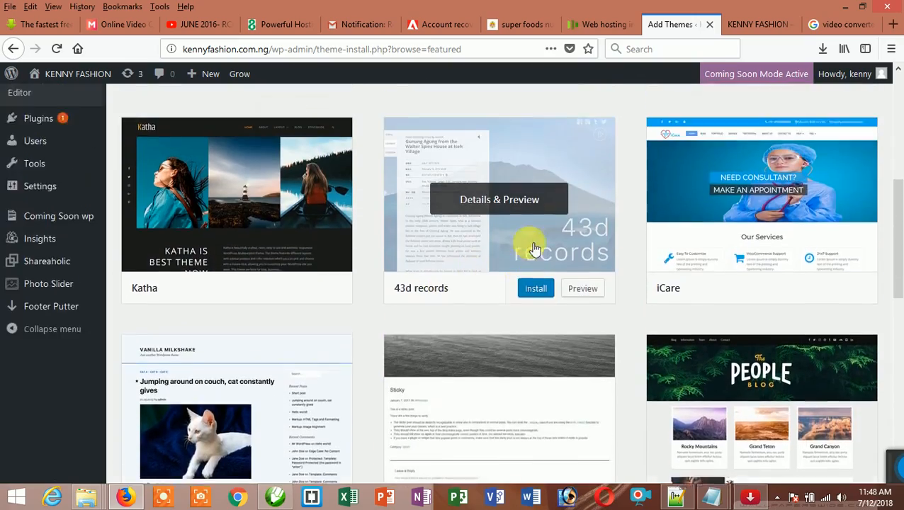
pyautogui.scroll(2, 533, 240)
pyautogui.scroll(-4, 620, 312)
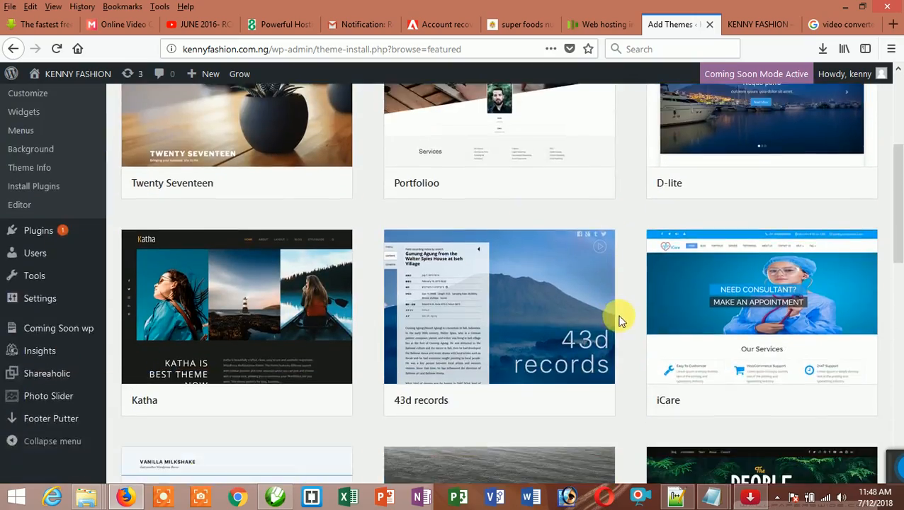
pyautogui.scroll(5, 553, 291)
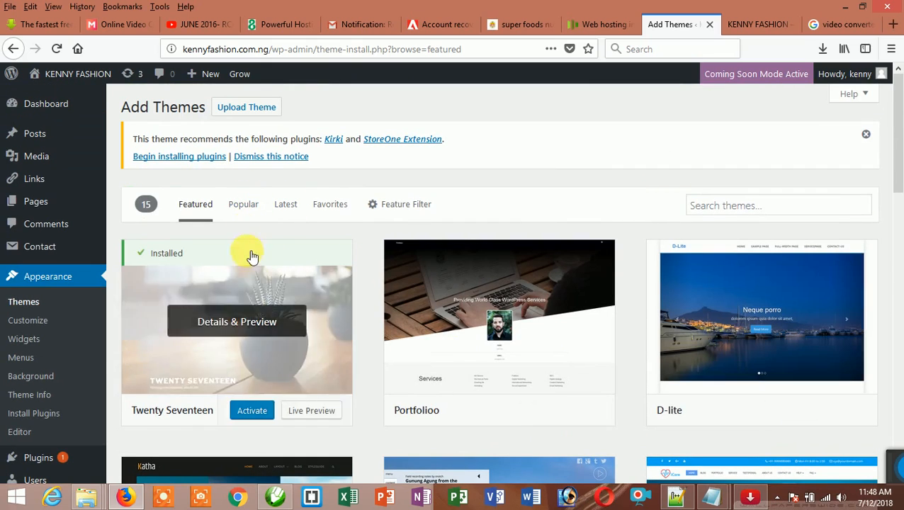
# - Show the Popular themes and browse far down through the themes available to install
pyautogui.click(253, 210)
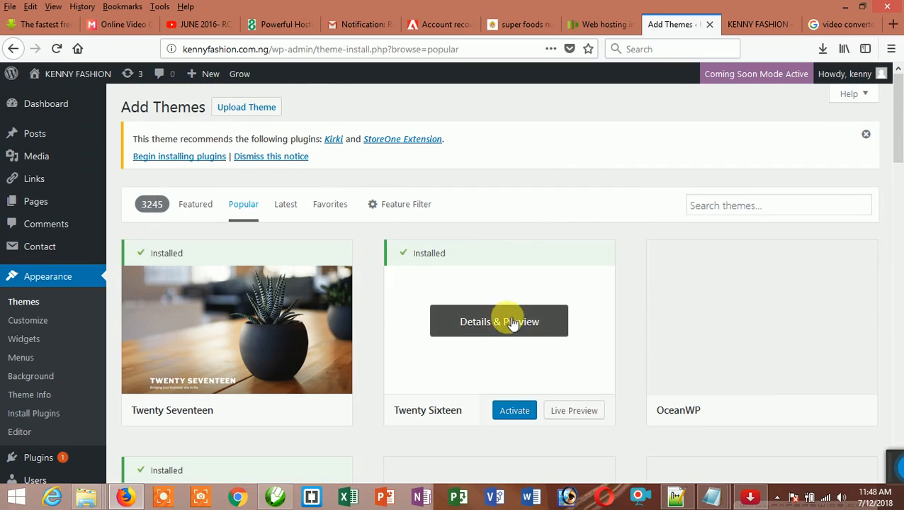
pyautogui.scroll(-4, 500, 312)
pyautogui.scroll(-10, 501, 305)
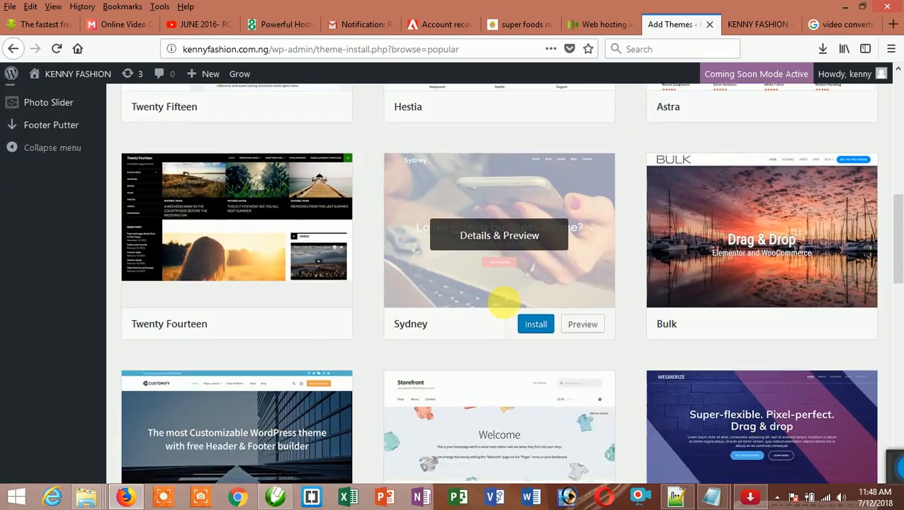
pyautogui.scroll(-10, 511, 302)
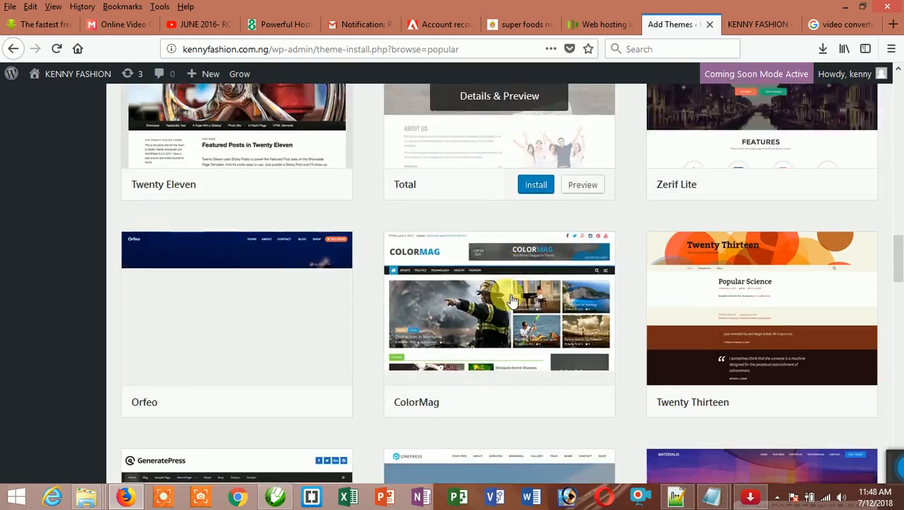
pyautogui.scroll(-10, 512, 301)
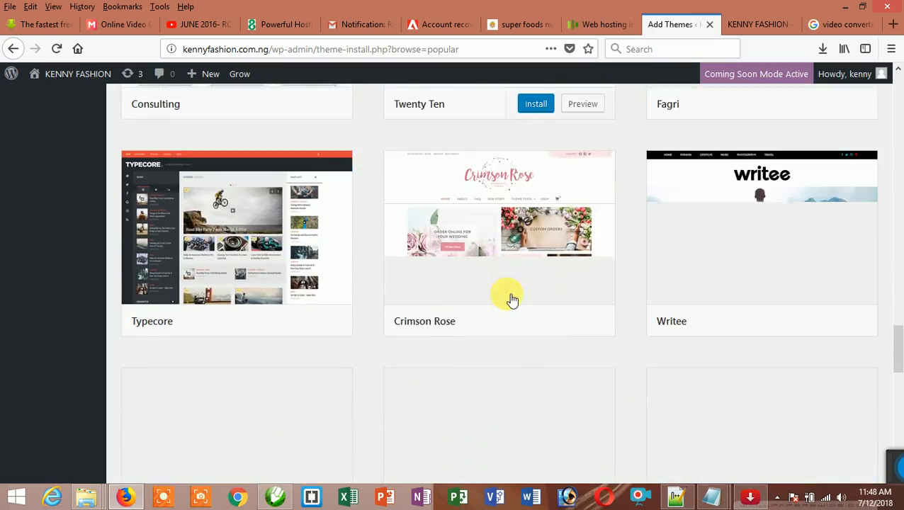
pyautogui.scroll(-10, 512, 300)
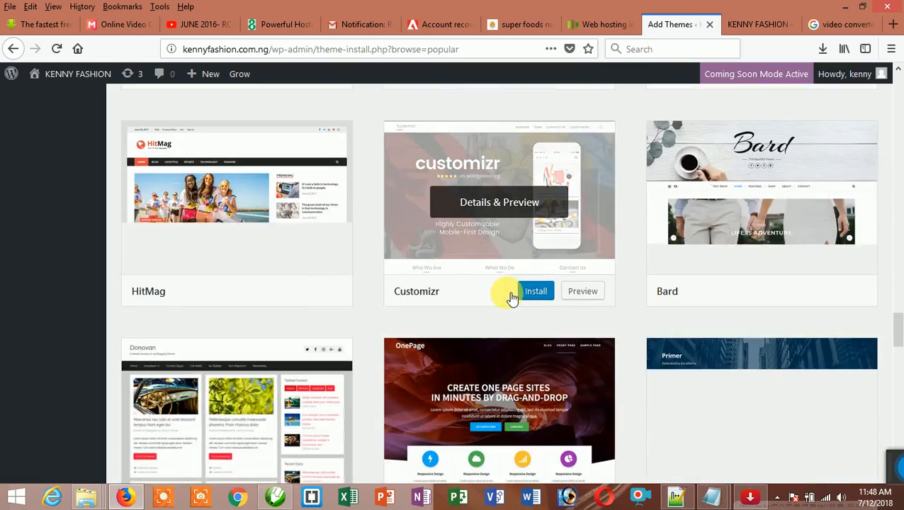
pyautogui.scroll(-10, 507, 298)
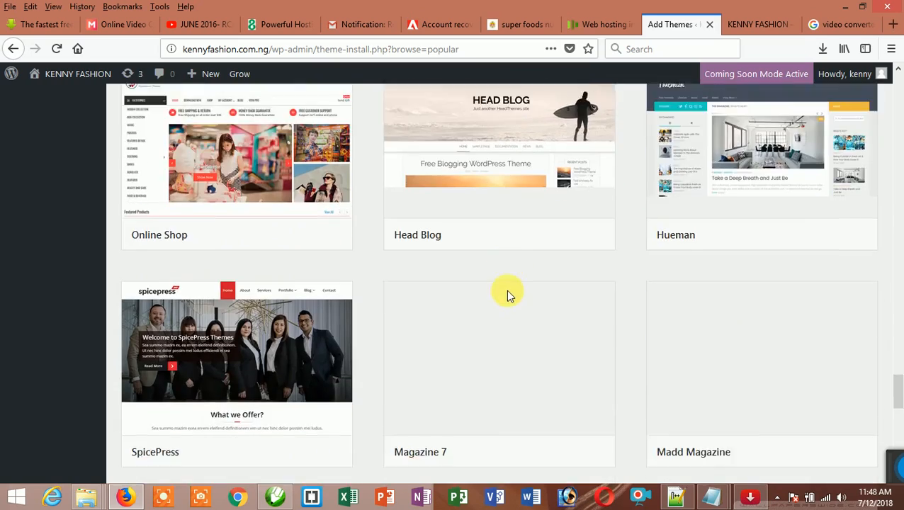
pyautogui.scroll(-10, 513, 296)
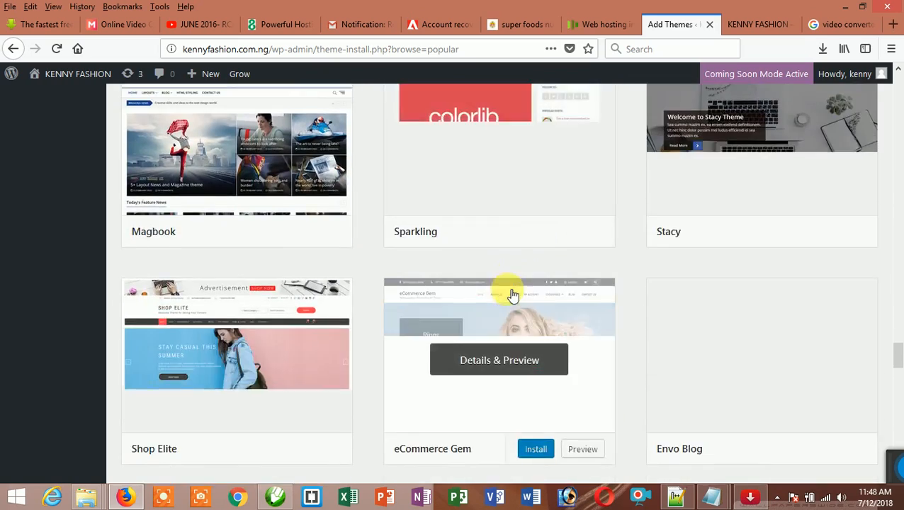
pyautogui.scroll(-10, 513, 293)
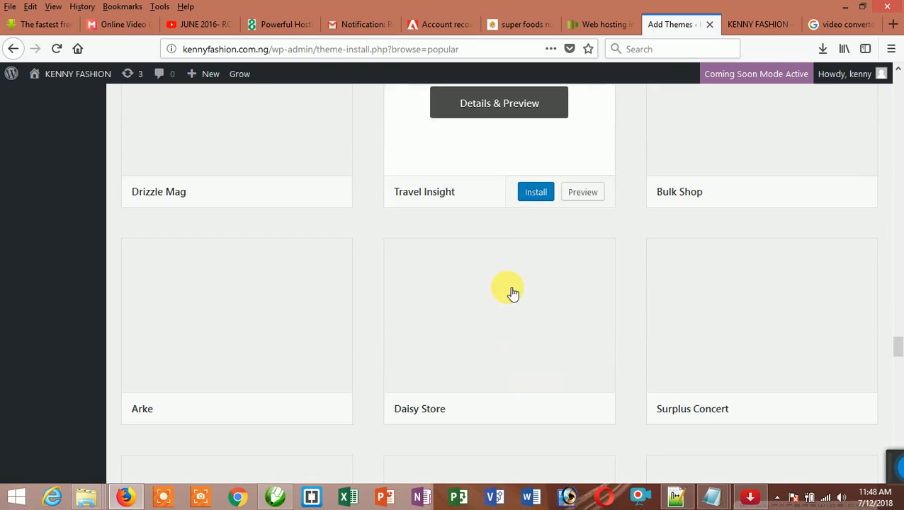
pyautogui.scroll(-10, 513, 282)
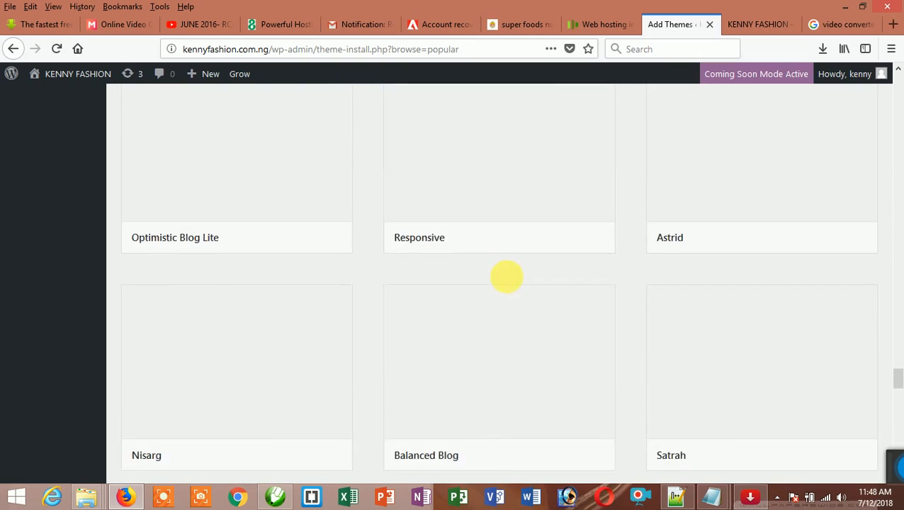
pyautogui.scroll(-10, 512, 280)
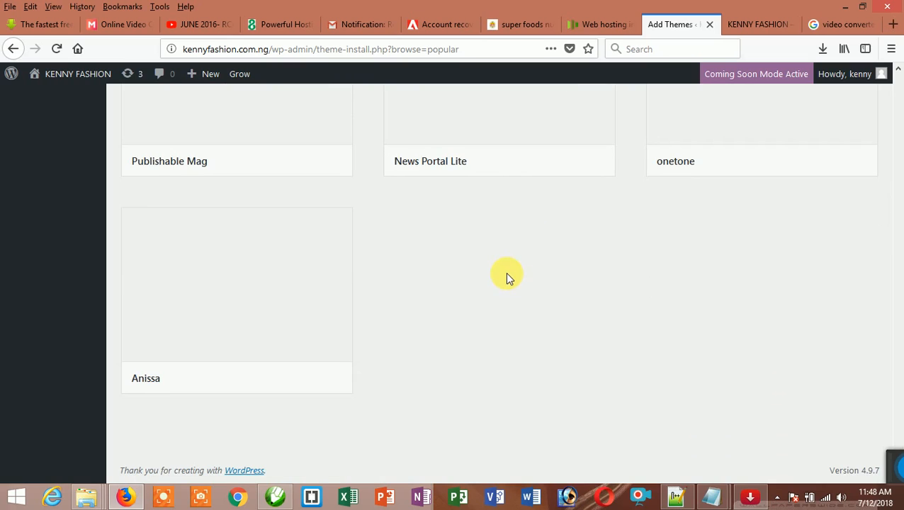
# - Look back through the Popular themes from the end of the list up to the theme filters
pyautogui.scroll(7, 507, 276)
pyautogui.scroll(12, 508, 269)
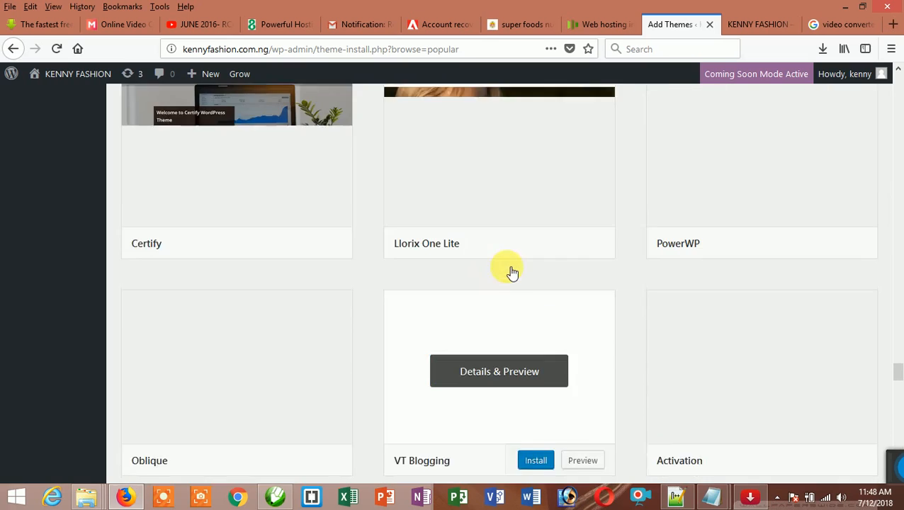
pyautogui.scroll(12, 512, 265)
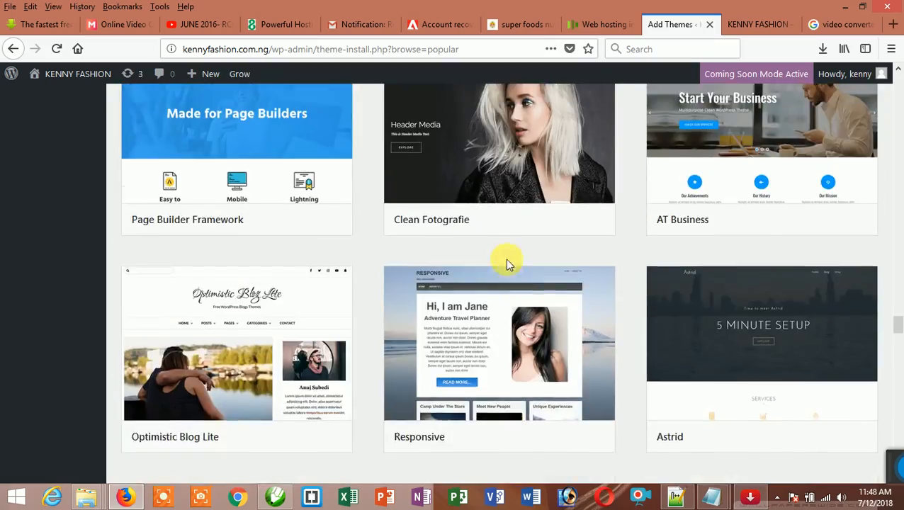
pyautogui.scroll(12, 512, 259)
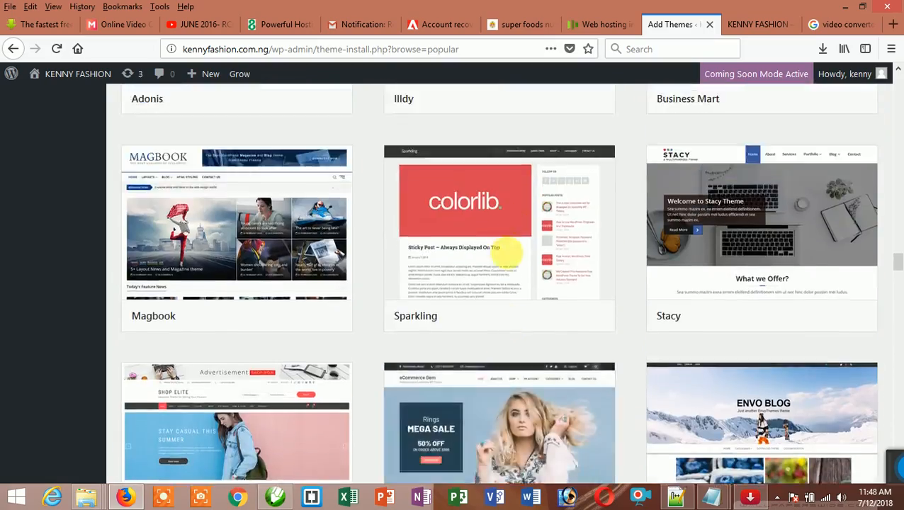
pyautogui.scroll(12, 515, 255)
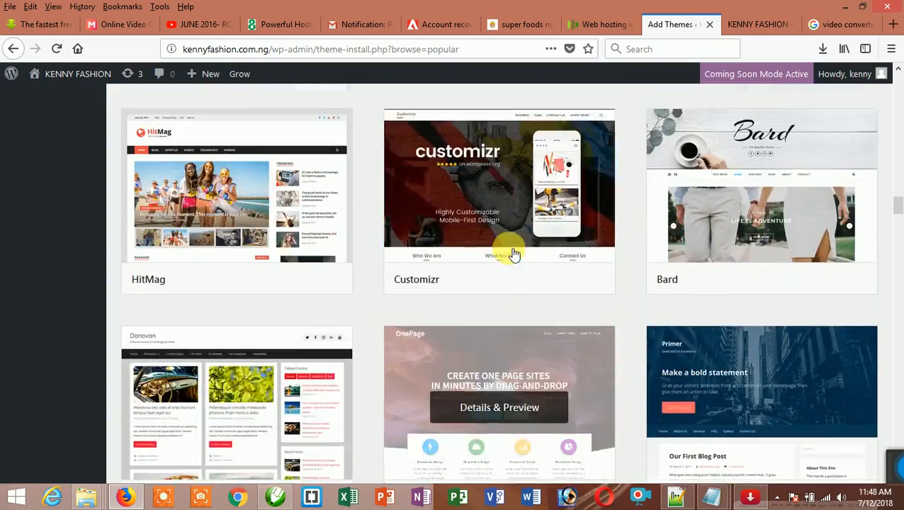
pyautogui.scroll(12, 519, 248)
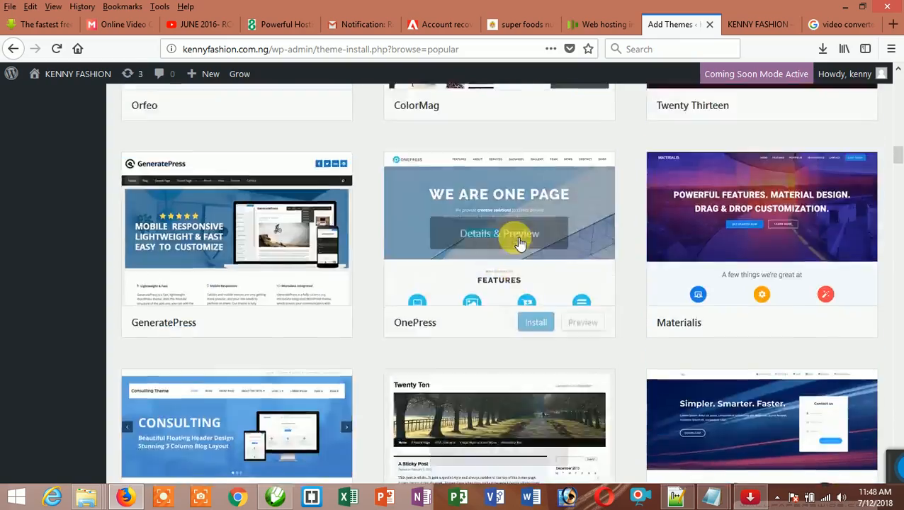
pyautogui.scroll(12, 517, 241)
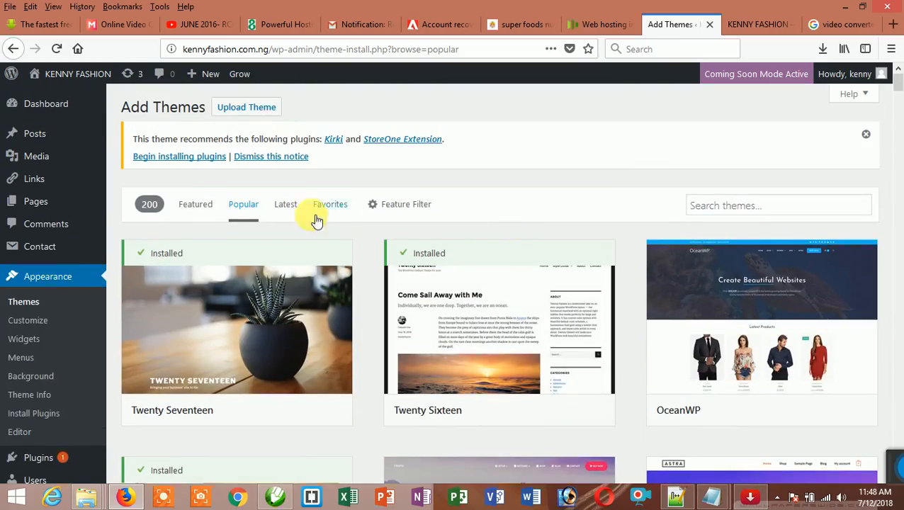
# - Show the Latest themes and browse down through the newest ones available to install
pyautogui.click(284, 204)
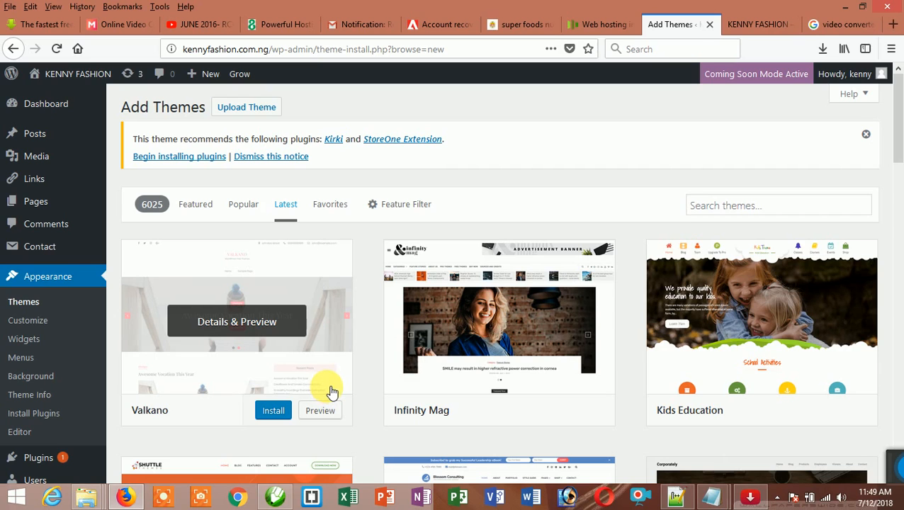
pyautogui.scroll(-2, 454, 333)
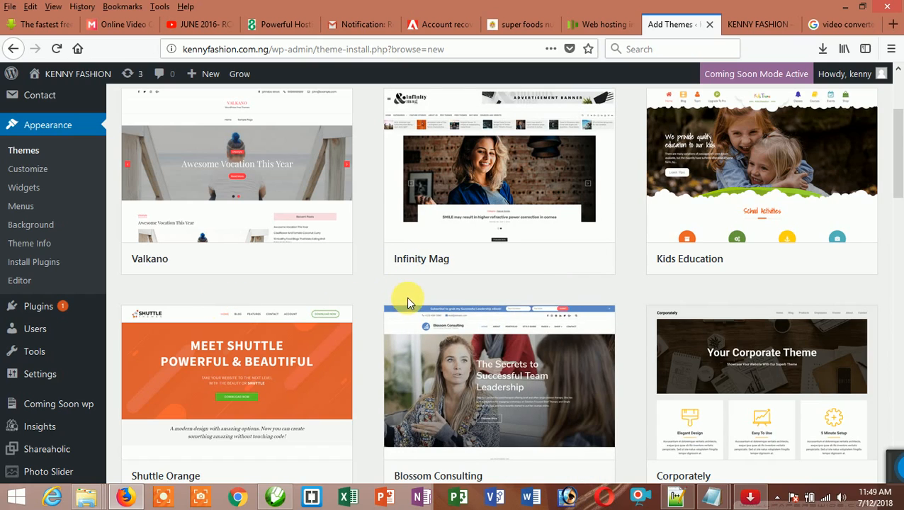
pyautogui.scroll(-6, 409, 301)
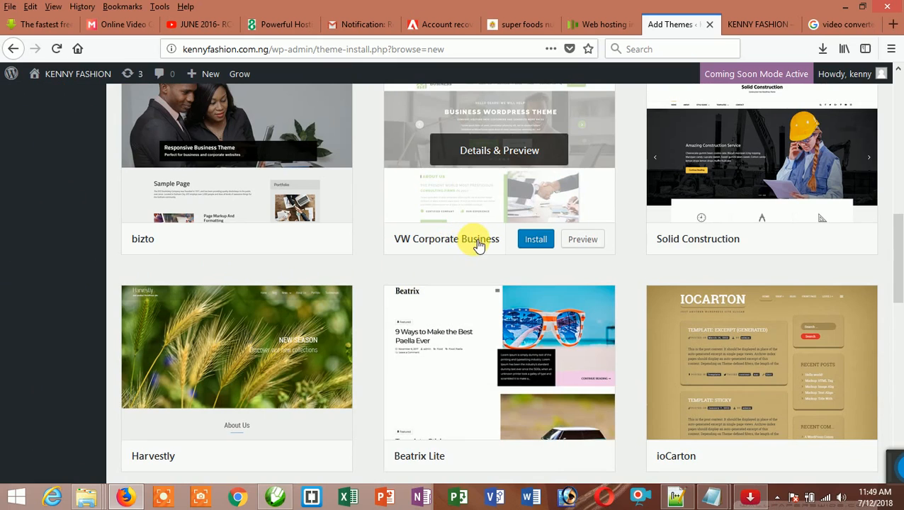
pyautogui.scroll(2, 479, 244)
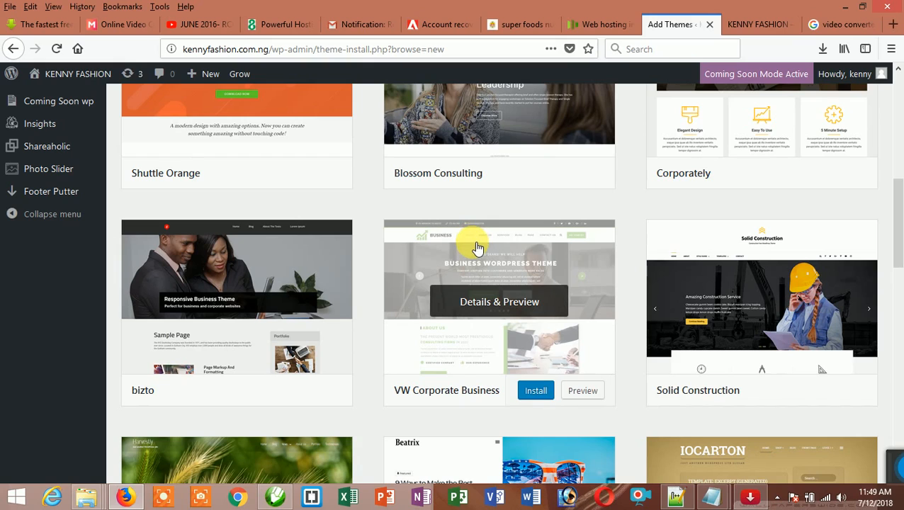
pyautogui.scroll(-10, 473, 253)
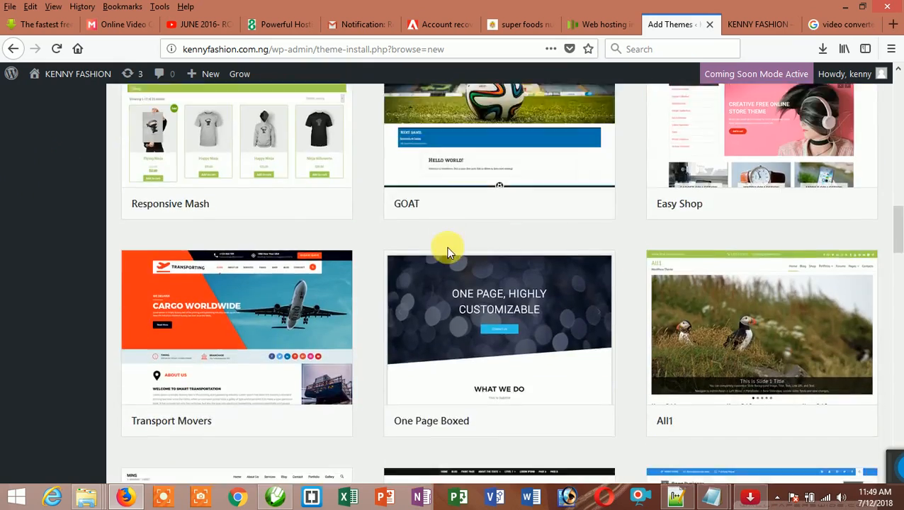
pyautogui.scroll(-12, 462, 262)
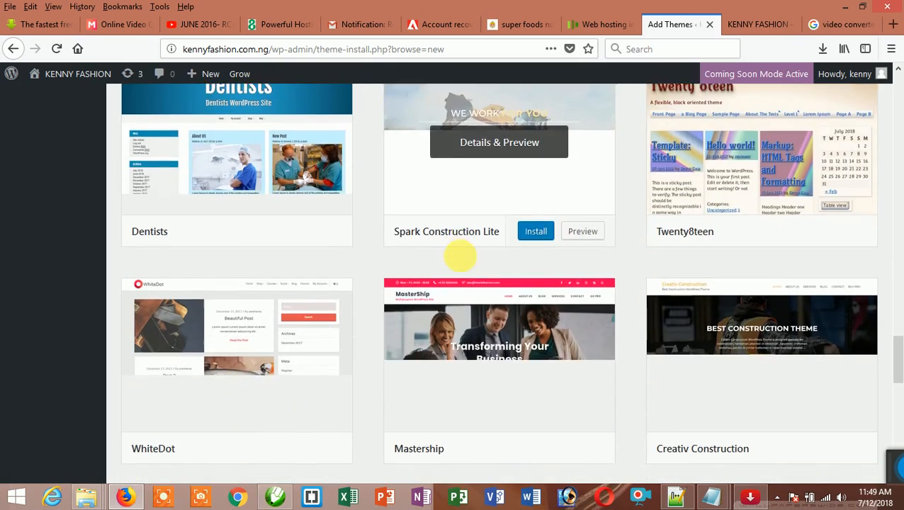
pyautogui.scroll(-3, 465, 261)
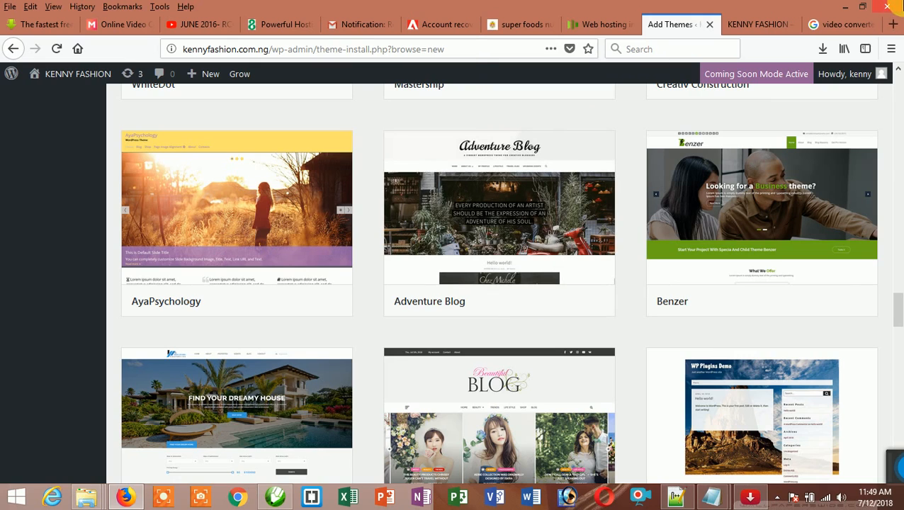
pyautogui.rightClick(356, 24)
pyautogui.click(383, 5)
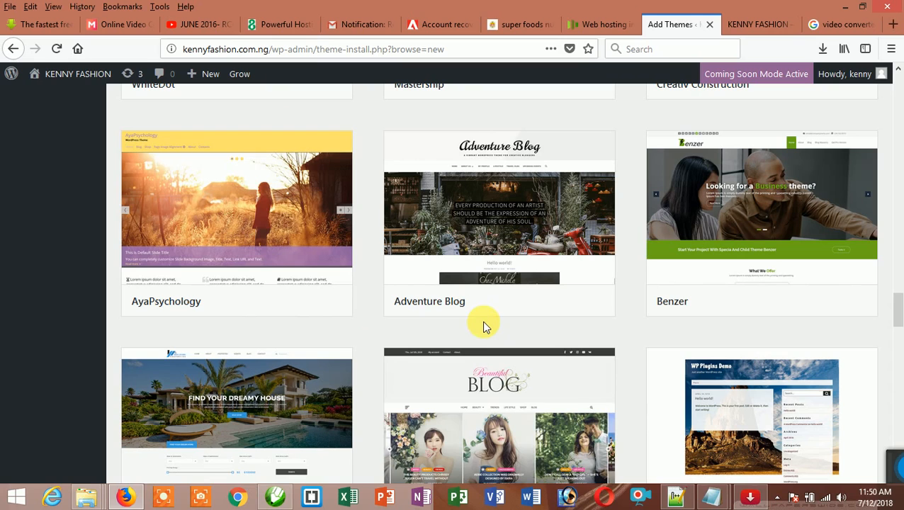
pyautogui.moveTo(484, 281)
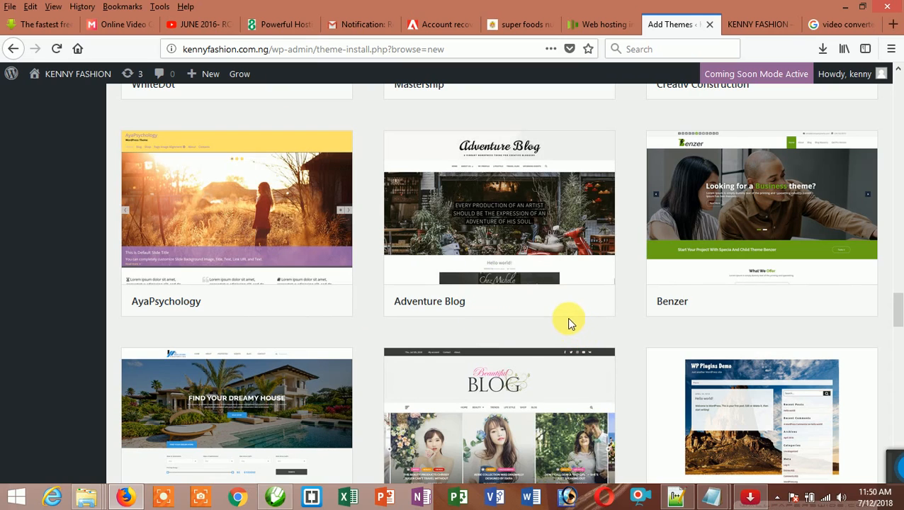
pyautogui.moveTo(462, 376)
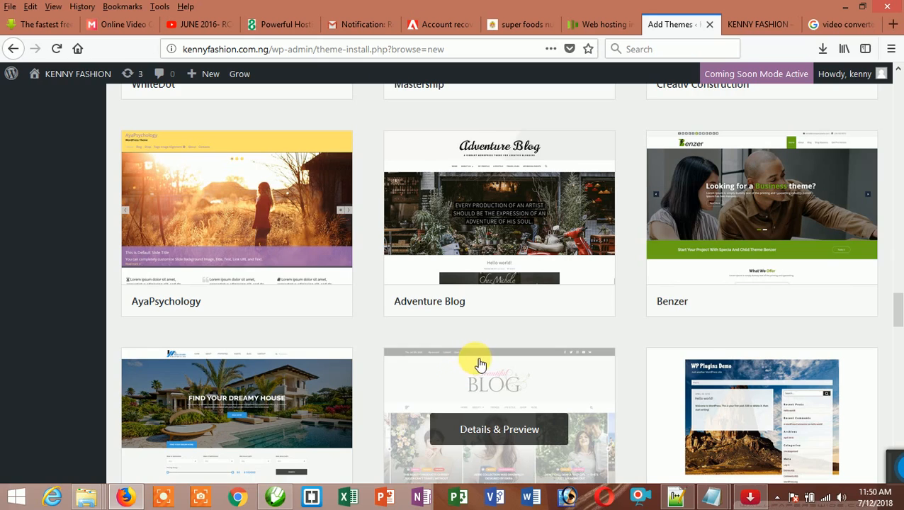
# - Return to the theme filters, show the Favorites view and make the theme search field ready for entry
pyautogui.scroll(9, 480, 364)
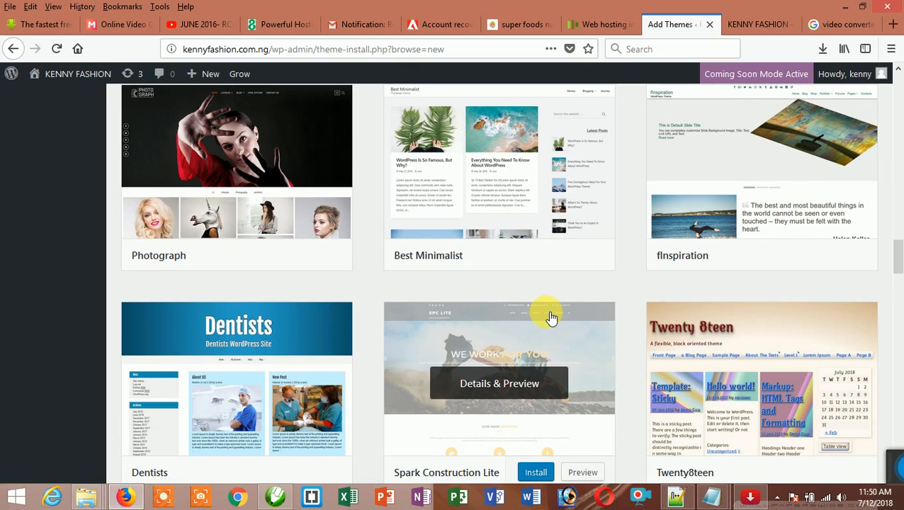
pyautogui.scroll(15, 552, 318)
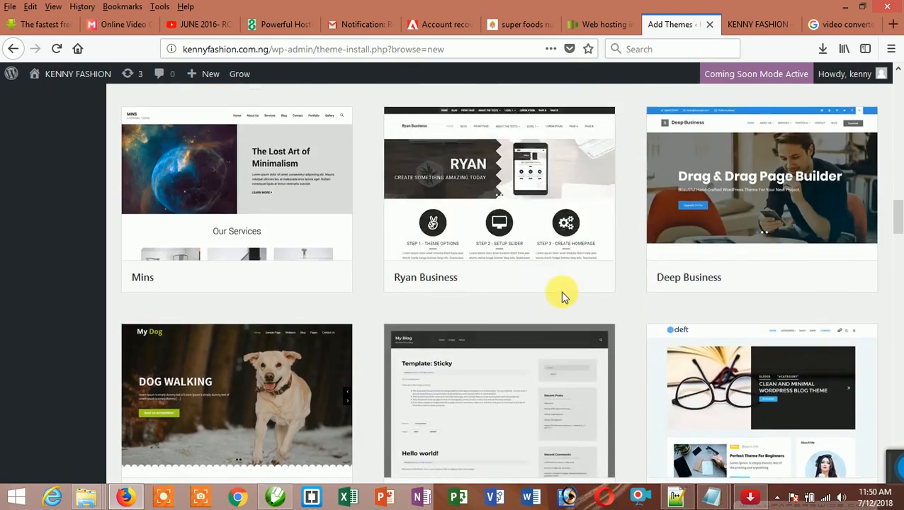
pyautogui.scroll(20, 563, 292)
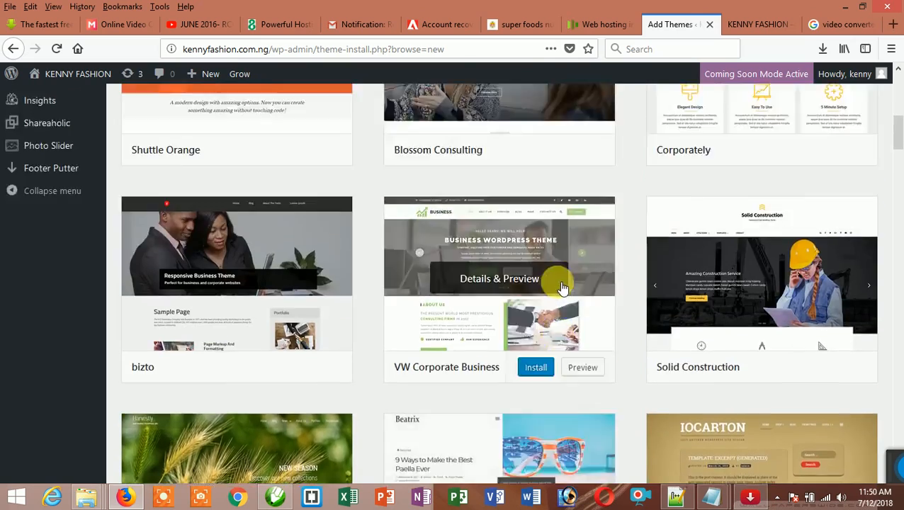
pyautogui.scroll(5, 562, 287)
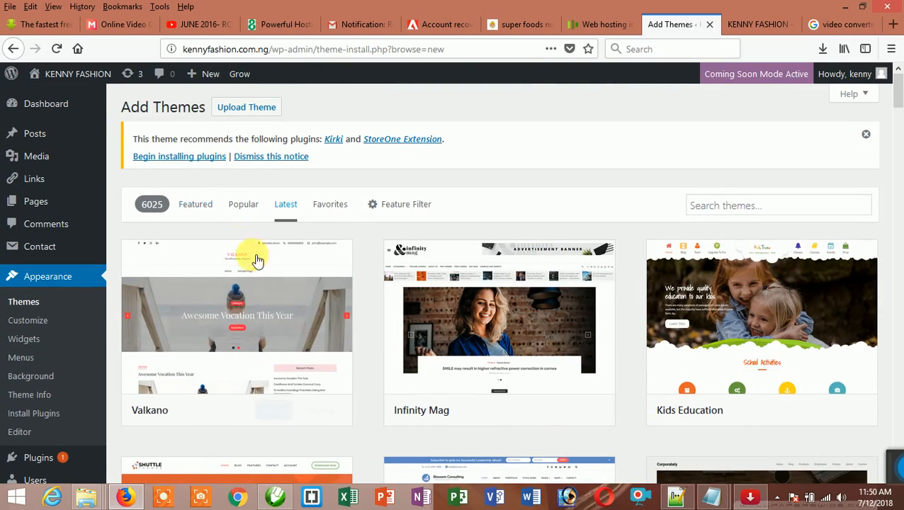
pyautogui.click(337, 210)
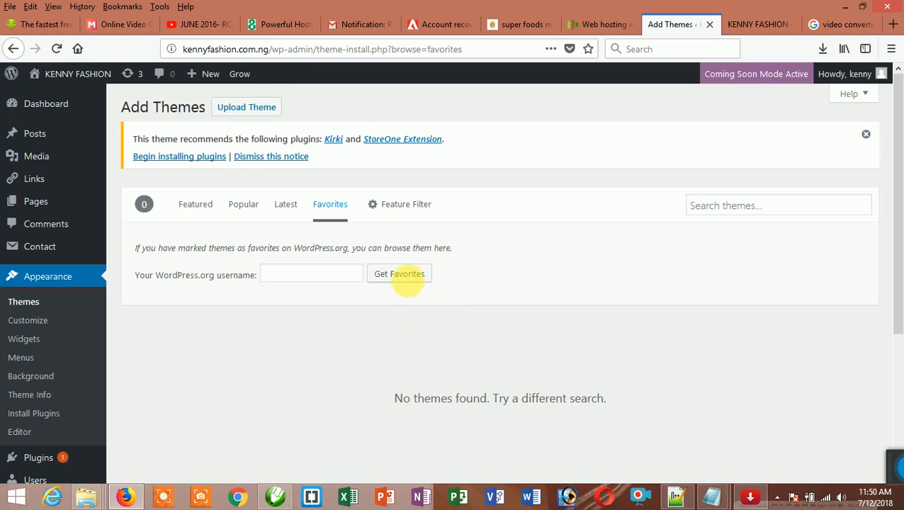
pyautogui.click(752, 204)
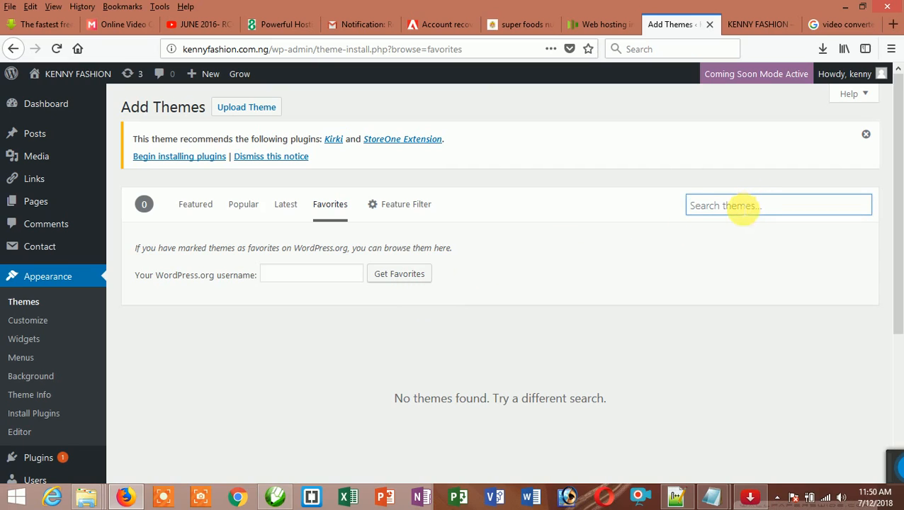
# - Show the Popular themes again and examine the ones offered, from OceanWP and Astra to Storefront and Total
pyautogui.click(244, 206)
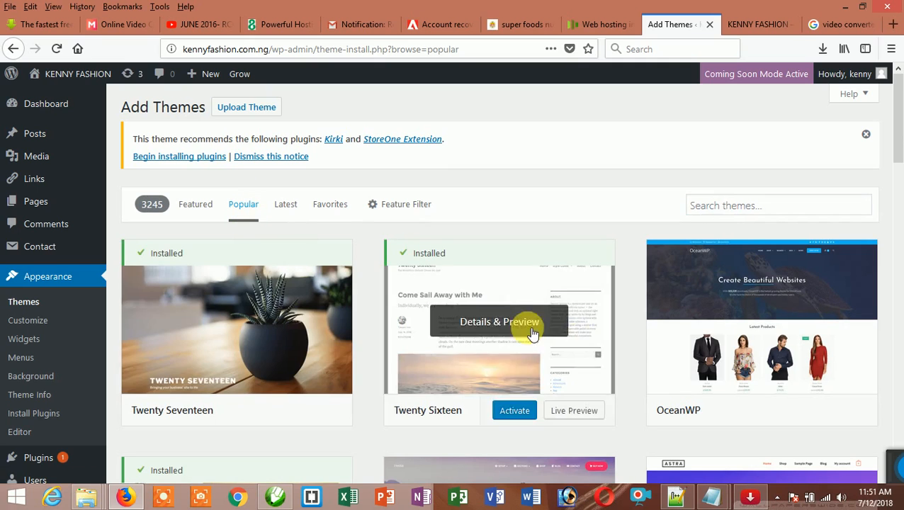
pyautogui.scroll(-3, 659, 312)
pyautogui.scroll(-1, 369, 361)
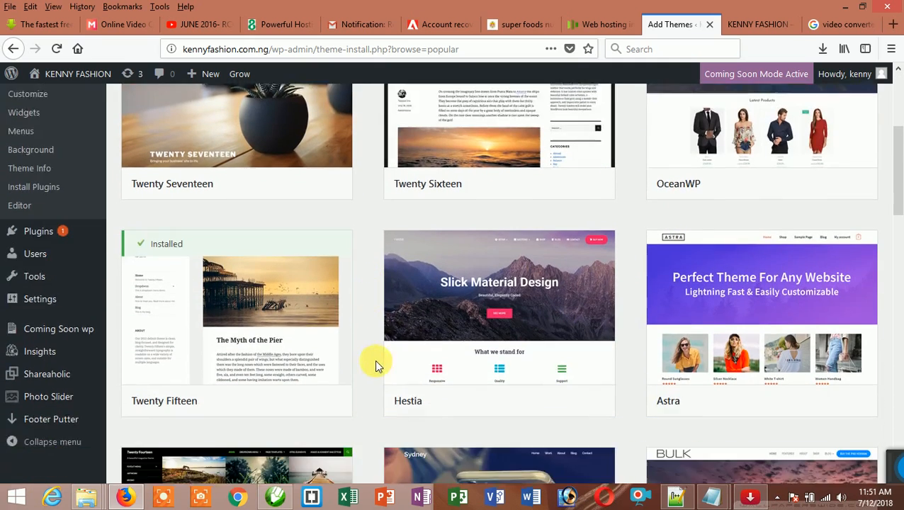
pyautogui.scroll(-14, 535, 312)
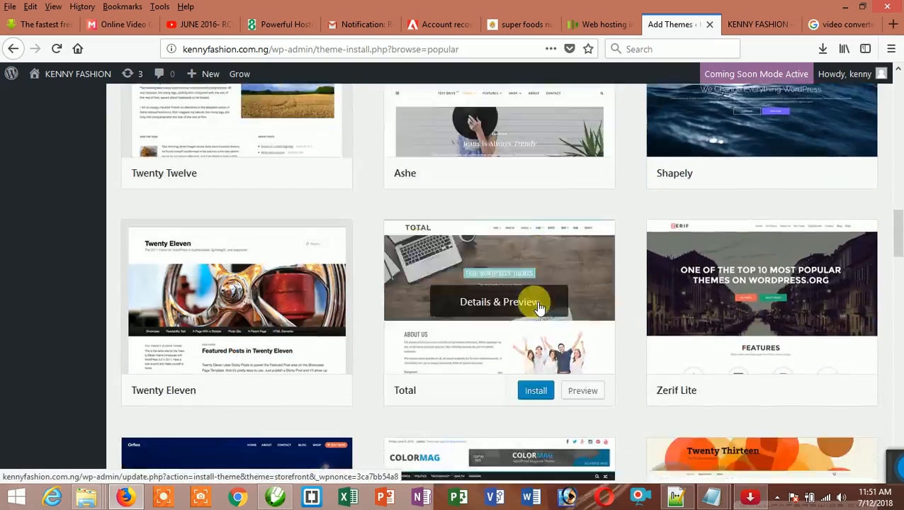
pyautogui.scroll(10, 539, 298)
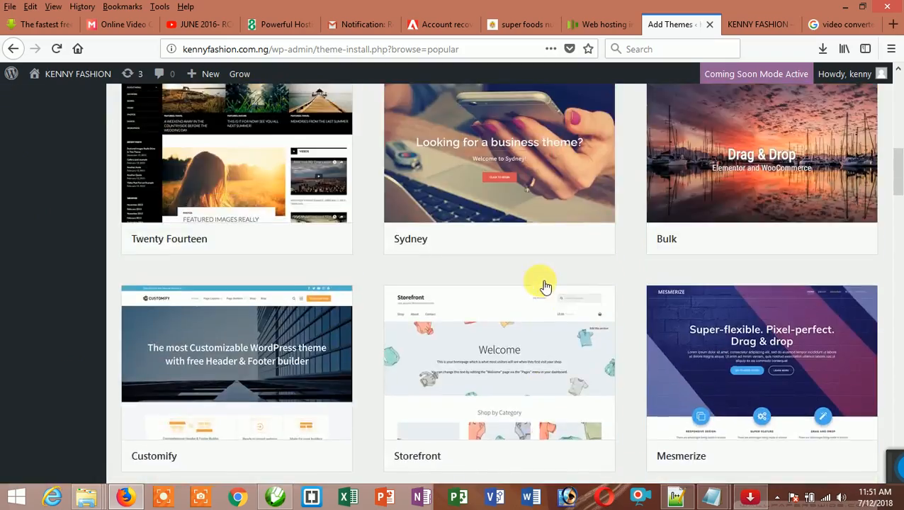
pyautogui.scroll(-5, 542, 287)
pyautogui.scroll(6, 543, 286)
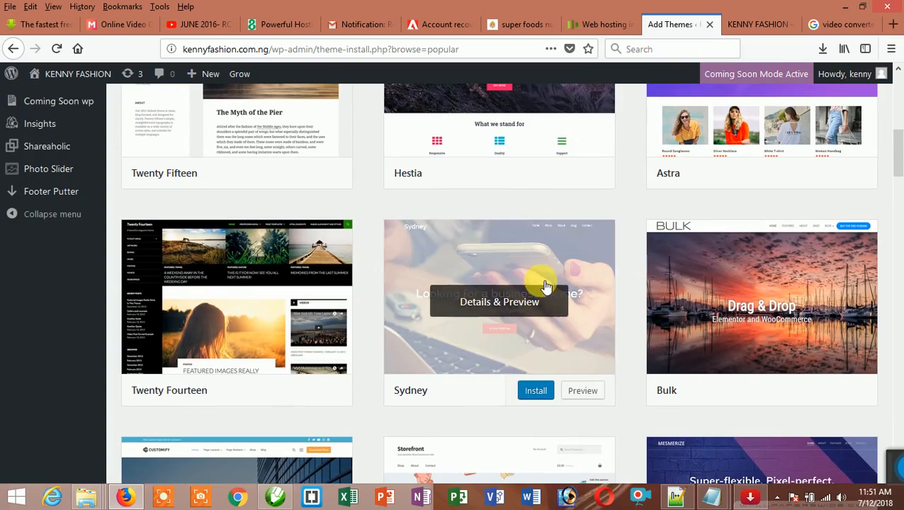
pyautogui.scroll(3, 550, 248)
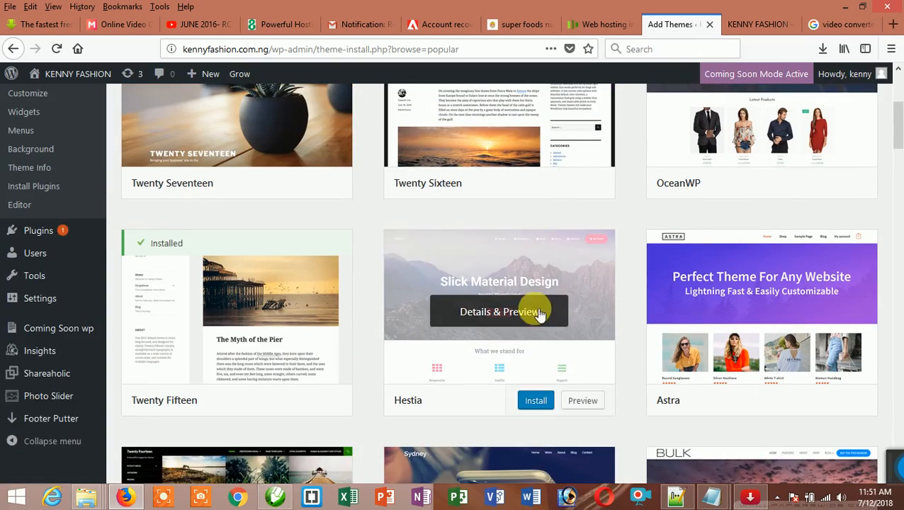
pyautogui.scroll(5, 559, 277)
pyautogui.scroll(-5, 573, 252)
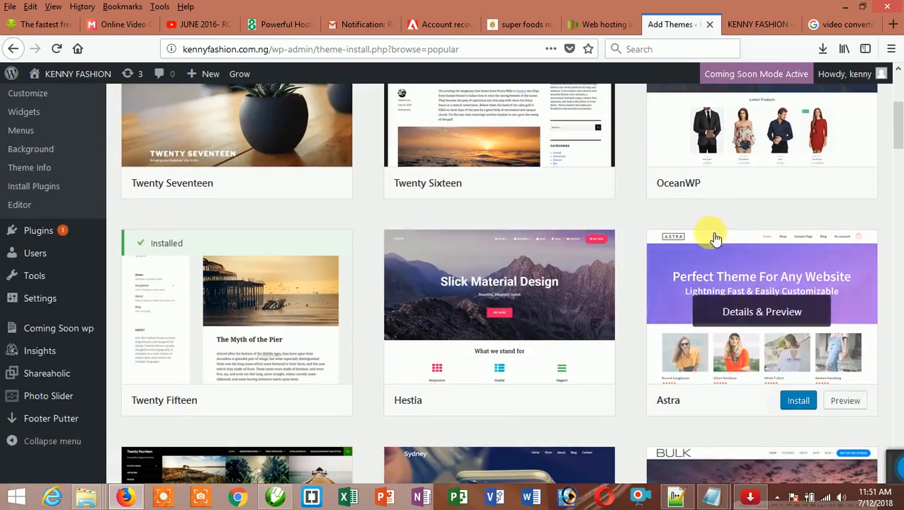
pyautogui.scroll(2, 711, 238)
pyautogui.scroll(2, 708, 202)
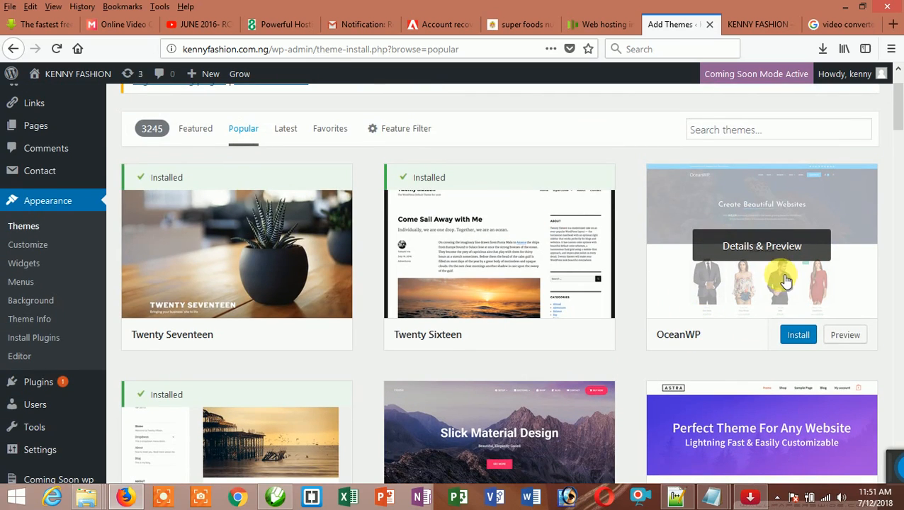
pyautogui.scroll(-2, 713, 289)
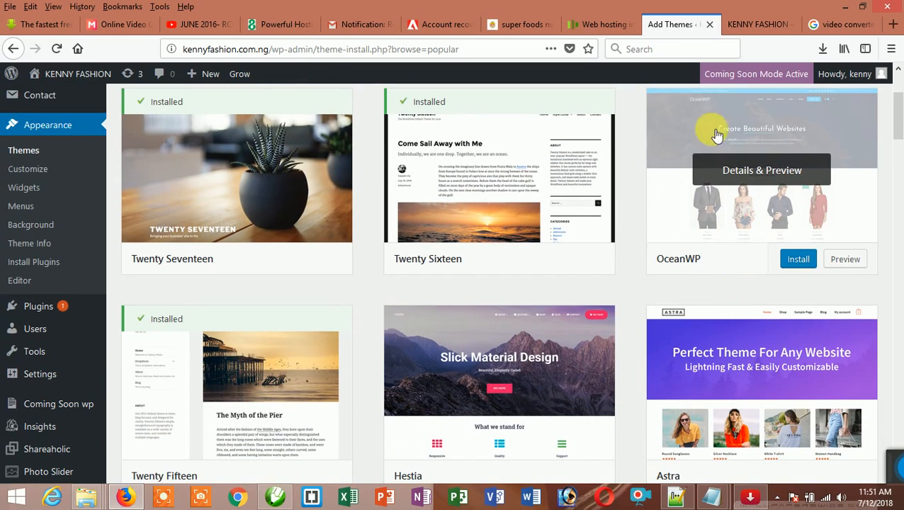
pyautogui.scroll(1, 808, 226)
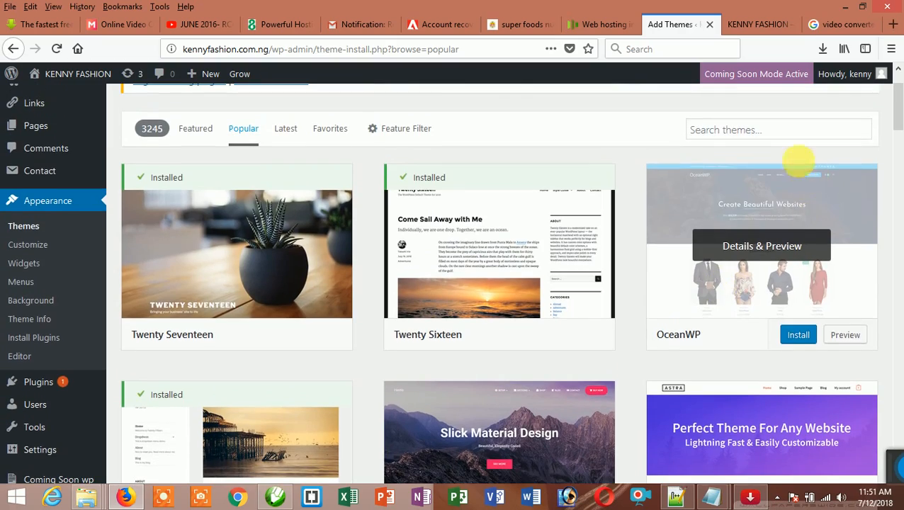
pyautogui.scroll(-2, 621, 339)
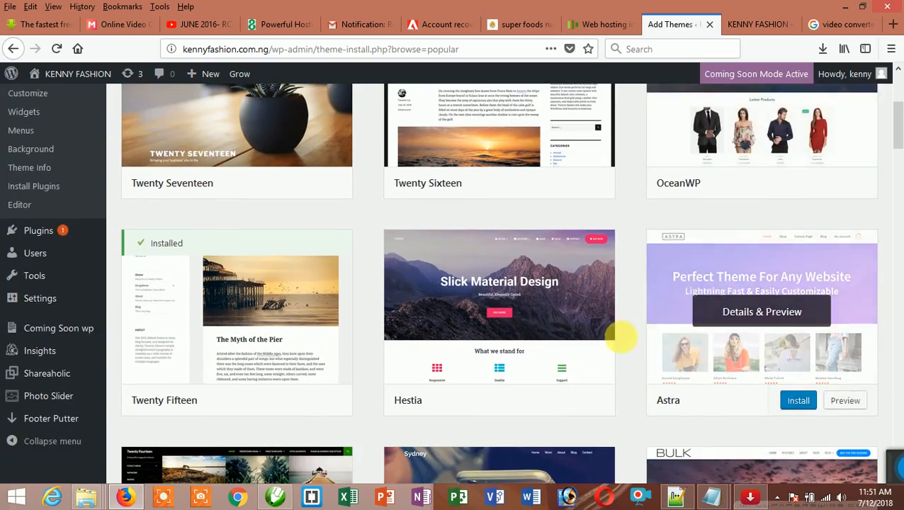
pyautogui.scroll(-4, 621, 338)
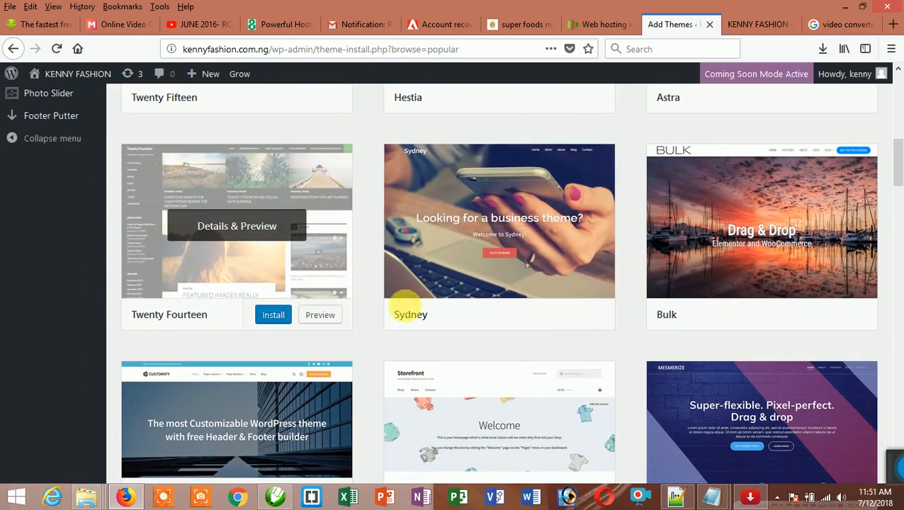
pyautogui.scroll(-4, 461, 276)
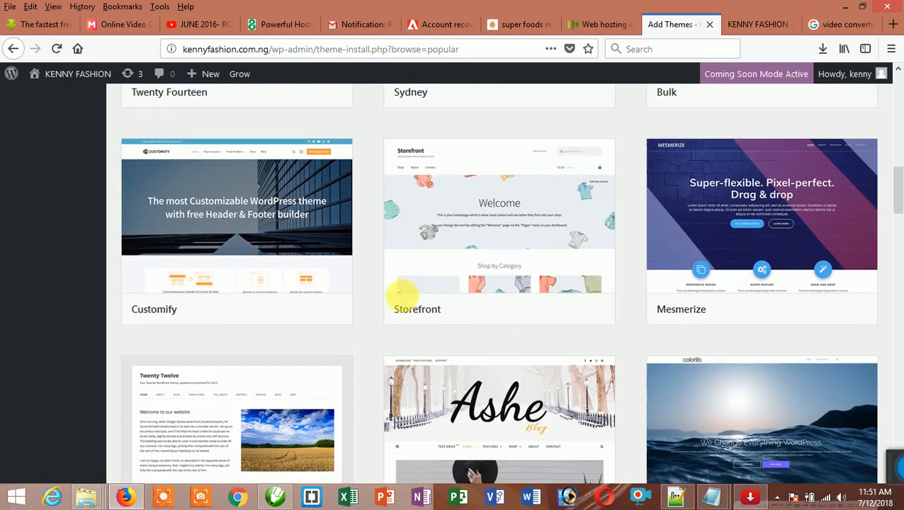
# - Browse further down the Popular themes from Storefront to Materialis and check the live site's home page for comparison
pyautogui.scroll(-1, 610, 255)
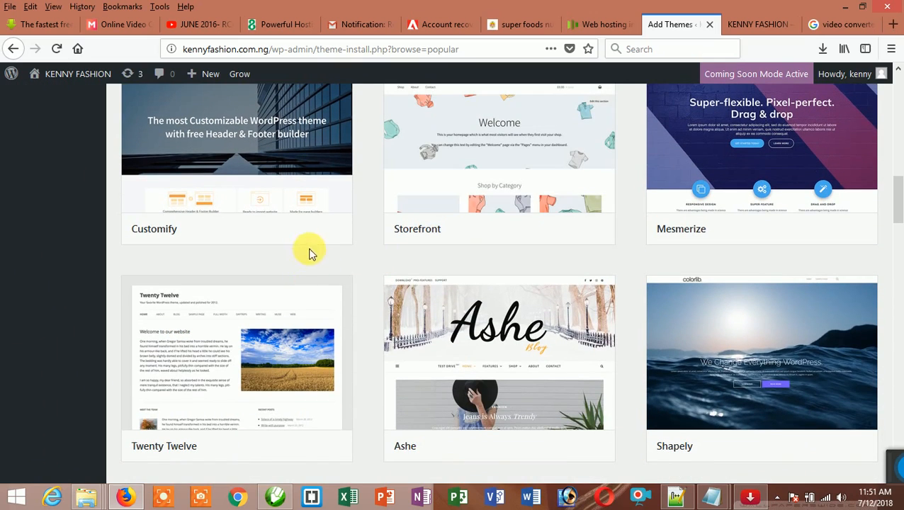
pyautogui.scroll(-3, 539, 340)
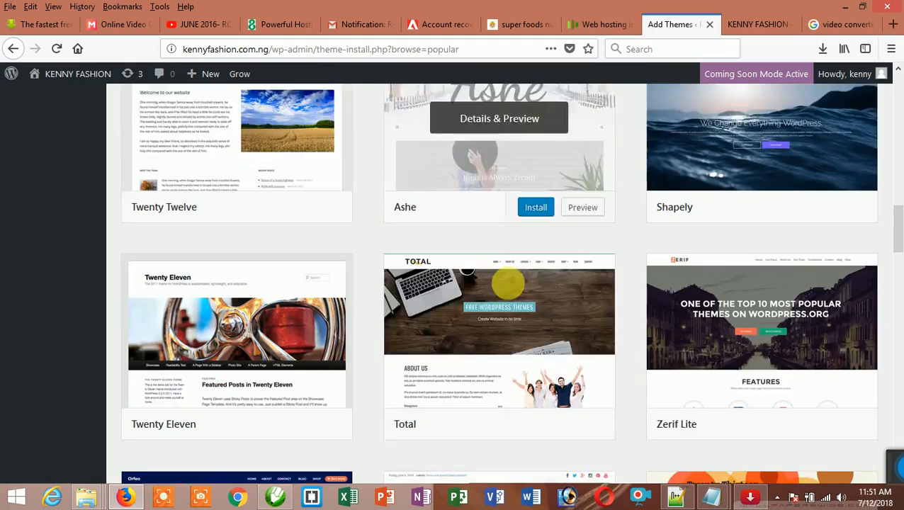
pyautogui.scroll(-3, 440, 323)
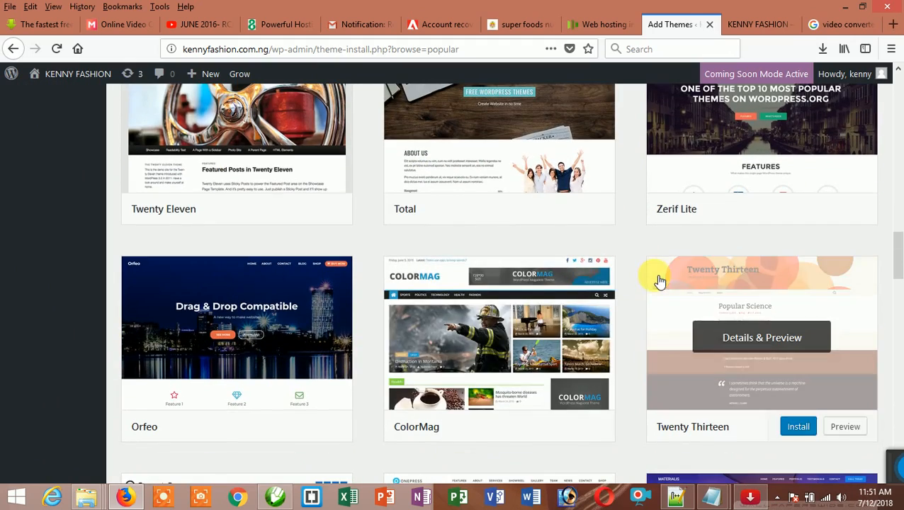
pyautogui.scroll(-3, 538, 290)
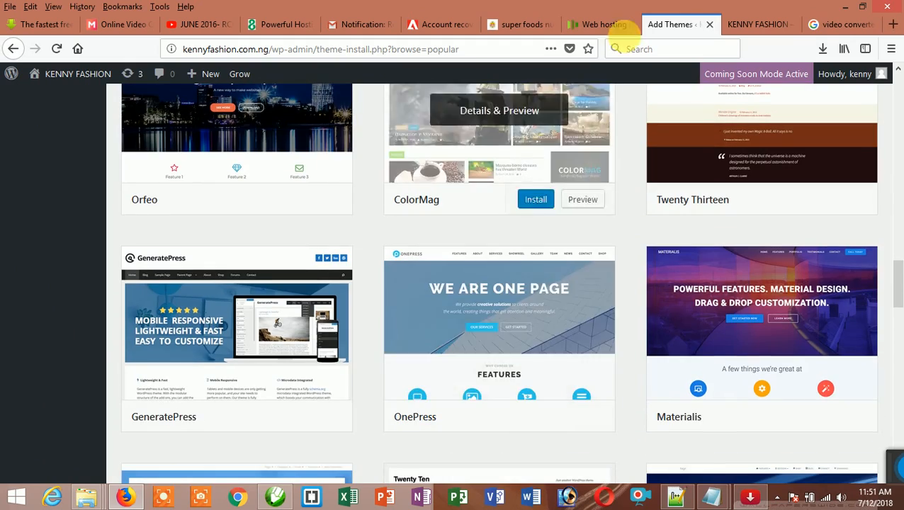
pyautogui.click(747, 24)
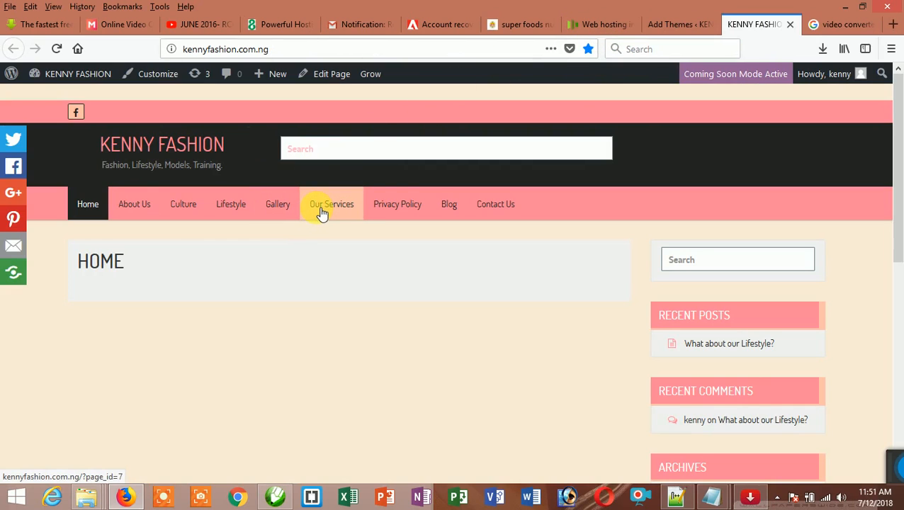
# - Return to the Popular themes and examine the ones further down, from ColorMag and Twenty Ten to Poseidon and Envo Magazine
pyautogui.click(666, 22)
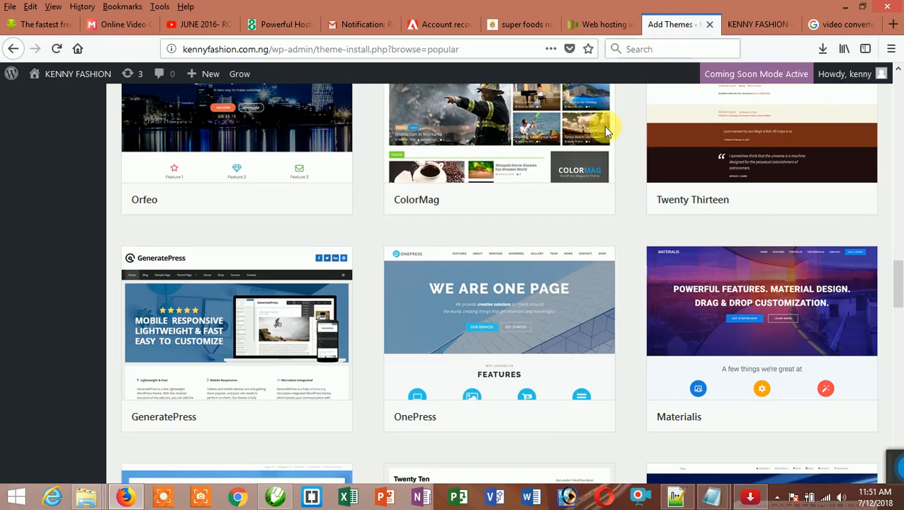
pyautogui.scroll(3, 691, 268)
pyautogui.scroll(-7, 691, 271)
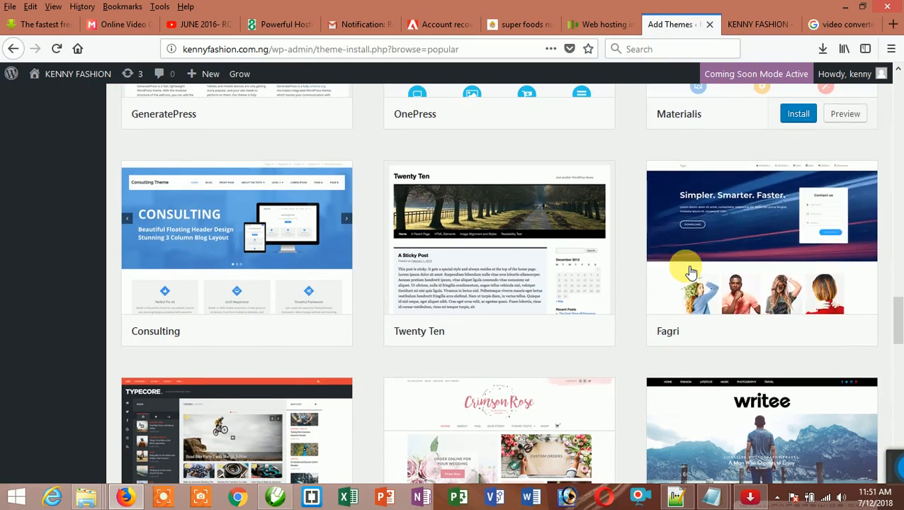
pyautogui.moveTo(691, 272)
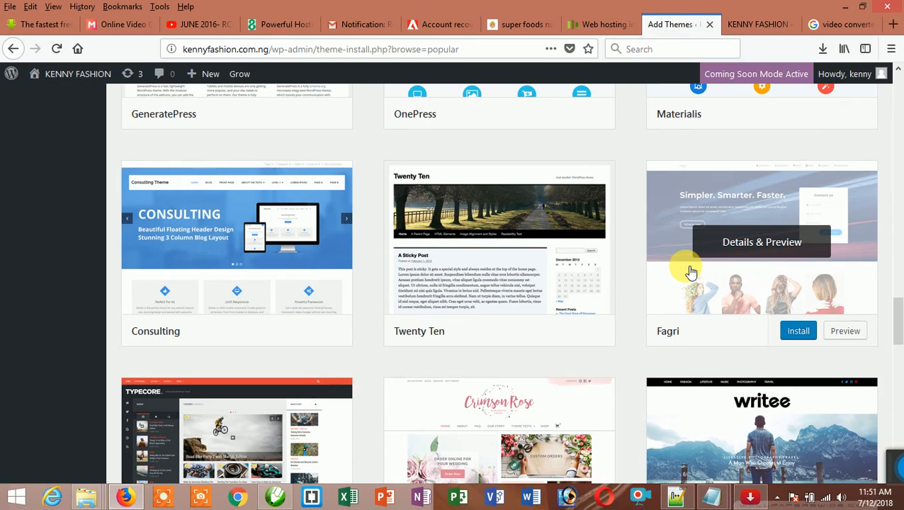
pyautogui.scroll(-2, 691, 271)
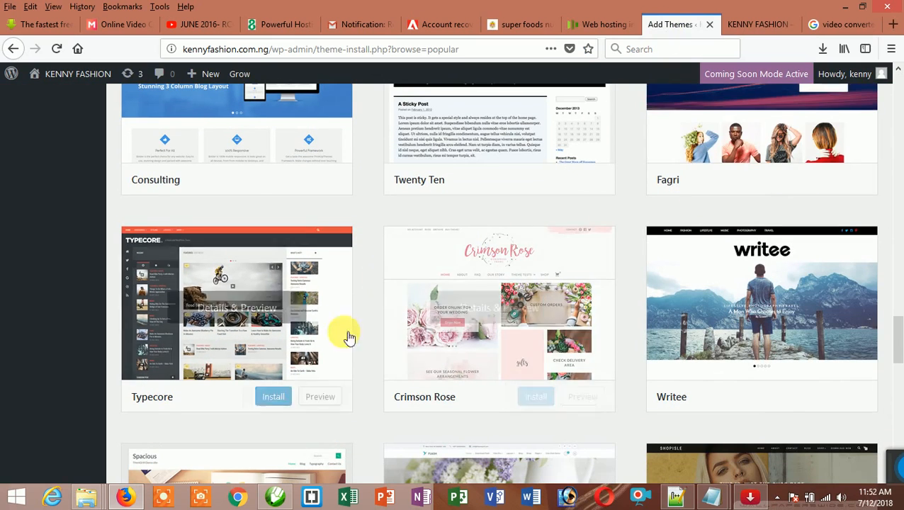
pyautogui.scroll(-6, 662, 252)
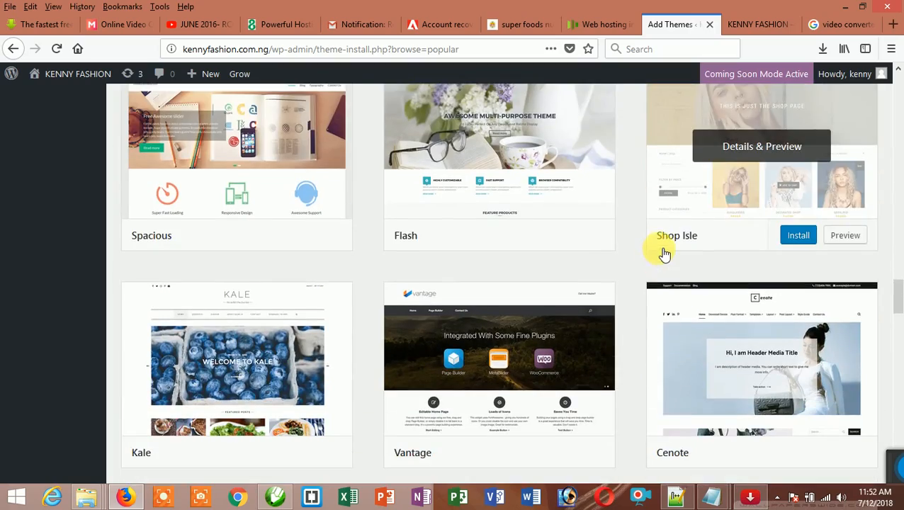
pyautogui.scroll(-2, 664, 254)
pyautogui.scroll(-6, 659, 248)
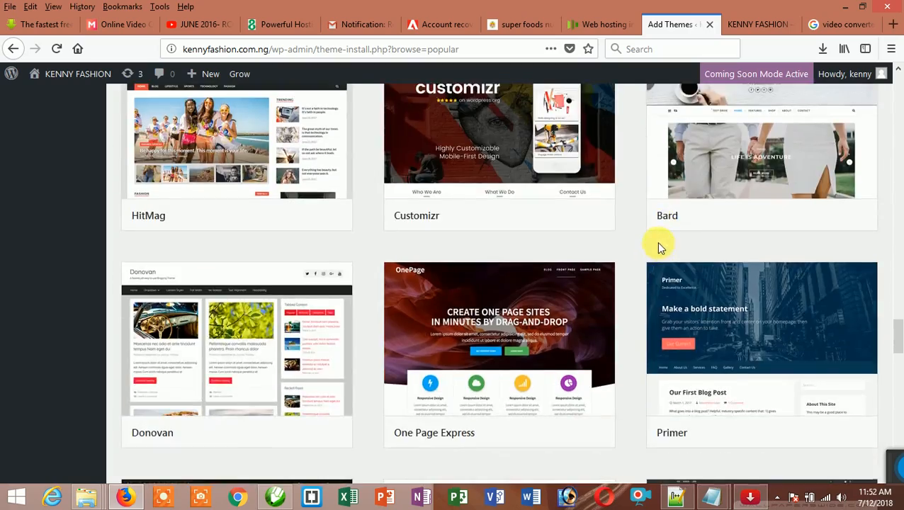
pyautogui.scroll(-1, 496, 362)
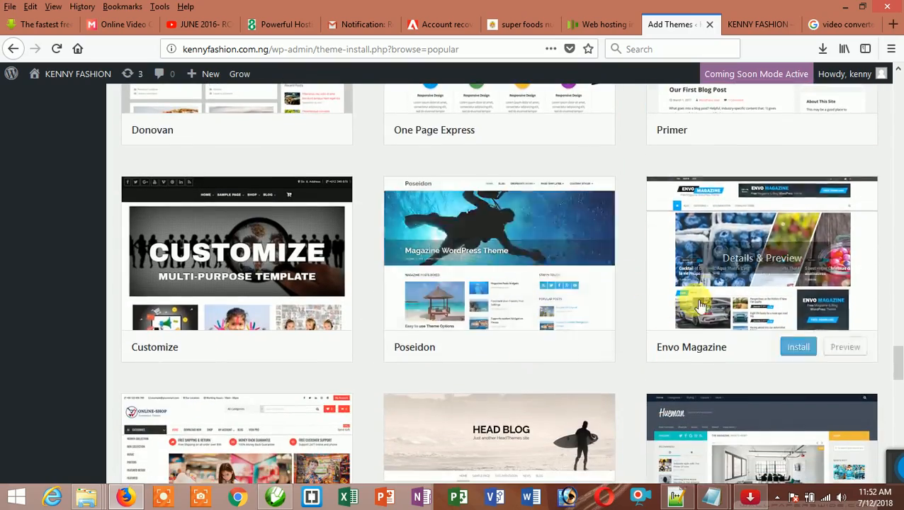
# - Install the OceanWP theme from the beginning of the Popular listing and activate it
pyautogui.scroll(20, 702, 285)
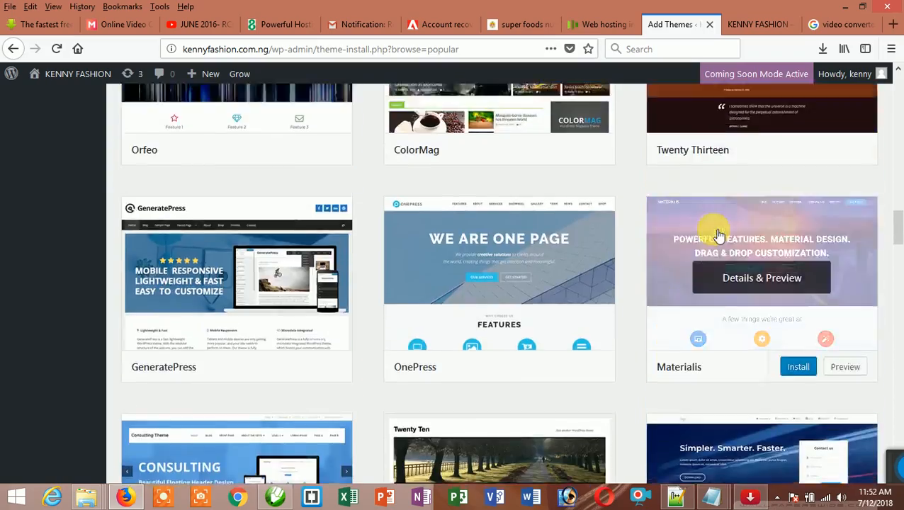
pyautogui.scroll(13, 715, 248)
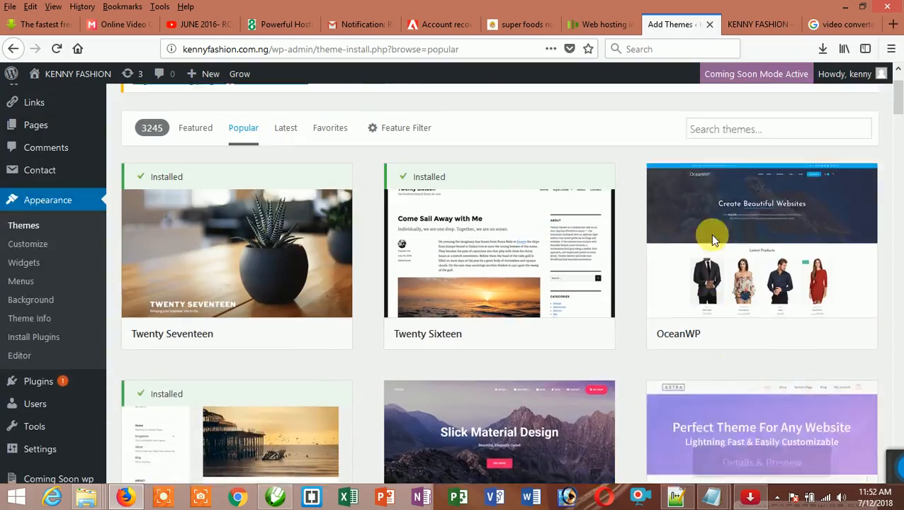
pyautogui.scroll(-1, 744, 347)
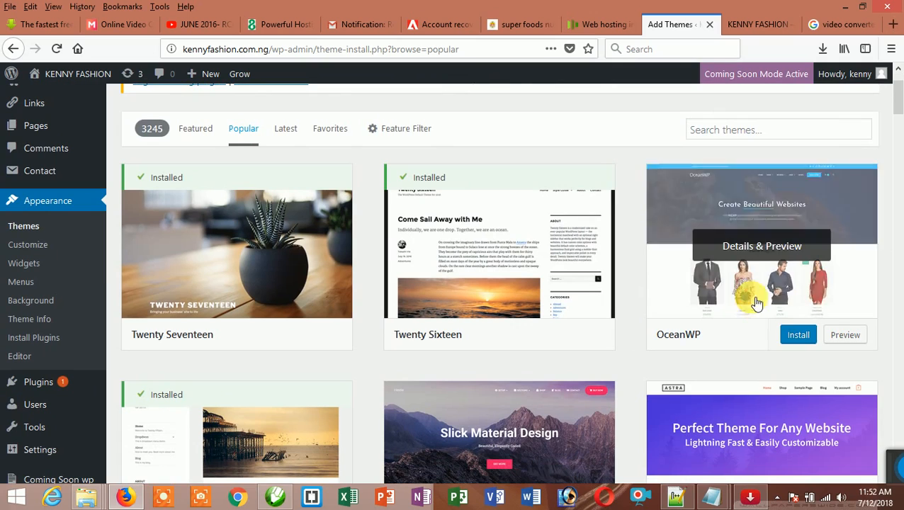
pyautogui.click(799, 334)
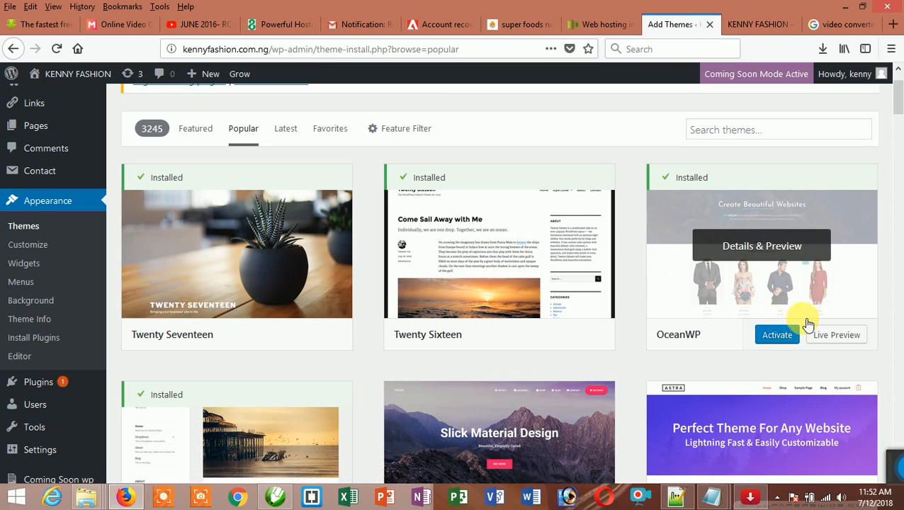
pyautogui.click(777, 334)
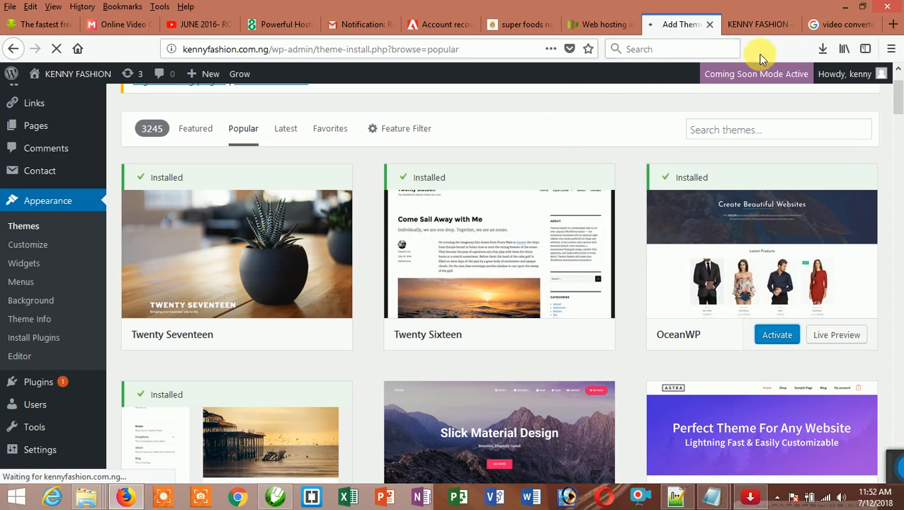
# - Switch to the live site and look over the already loaded home page from header to footer
pyautogui.click(756, 25)
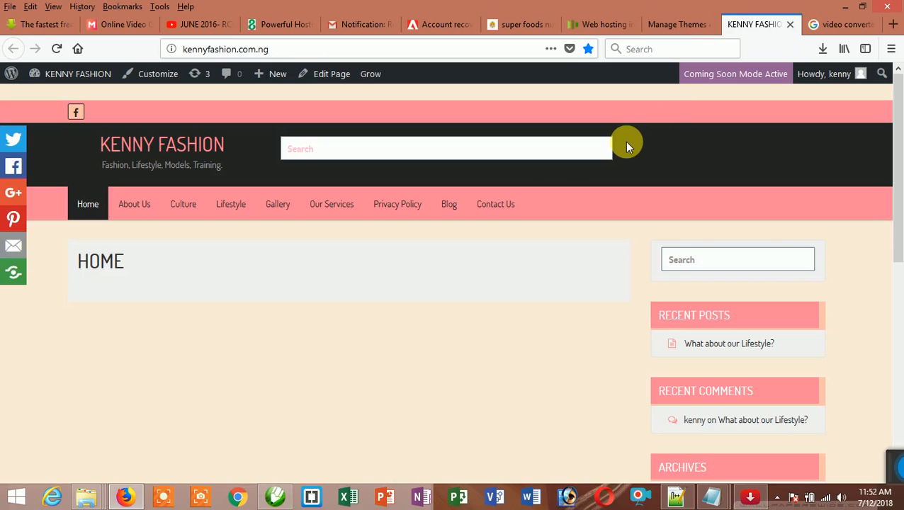
pyautogui.scroll(-6, 334, 175)
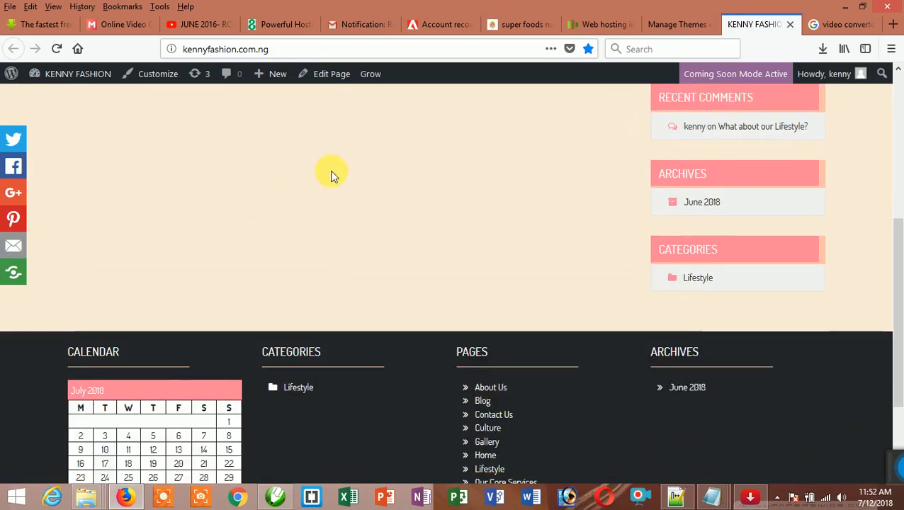
pyautogui.scroll(4, 377, 191)
pyautogui.scroll(2, 387, 154)
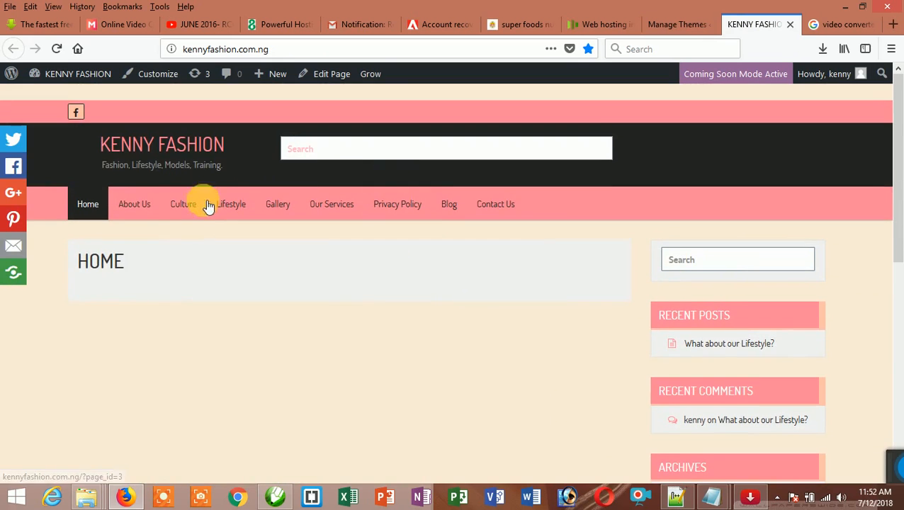
# - Reload the home page through the site title and examine its header menu, sidebar and footer in the OceanWP design
pyautogui.click(161, 145)
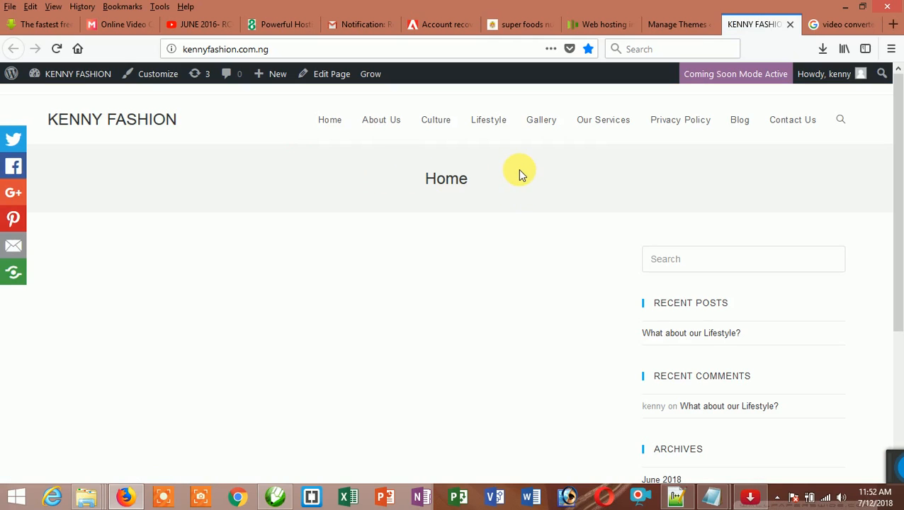
pyautogui.scroll(-3, 574, 225)
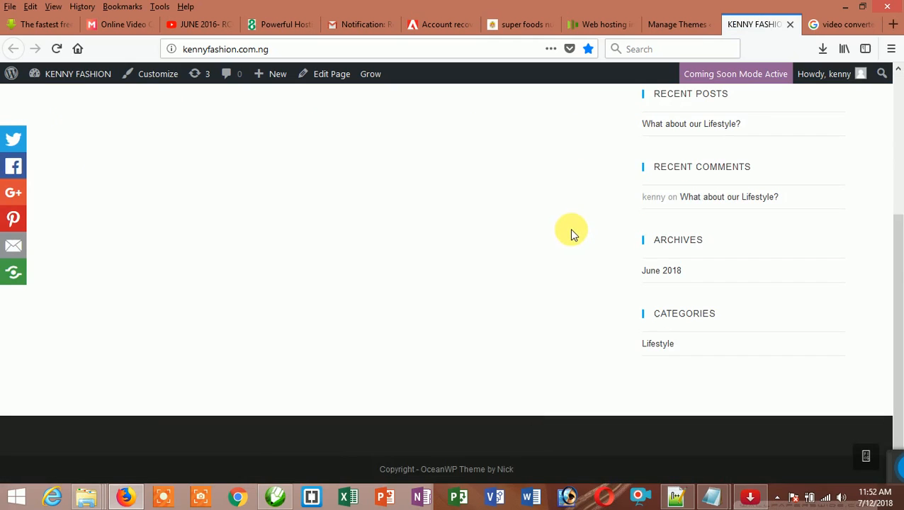
pyautogui.scroll(3, 571, 226)
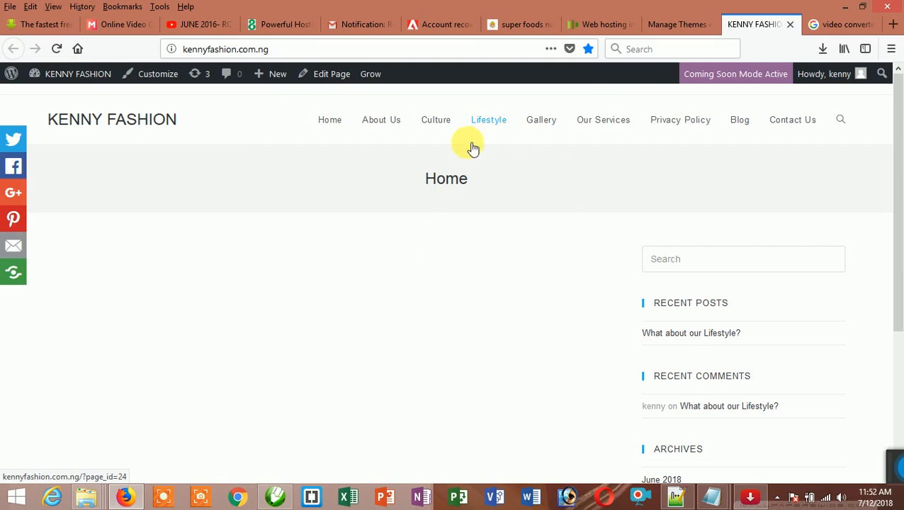
# - Return to the installed themes, open the Customizer for OceanWP, and look over its settings sections and site preview
pyautogui.click(671, 23)
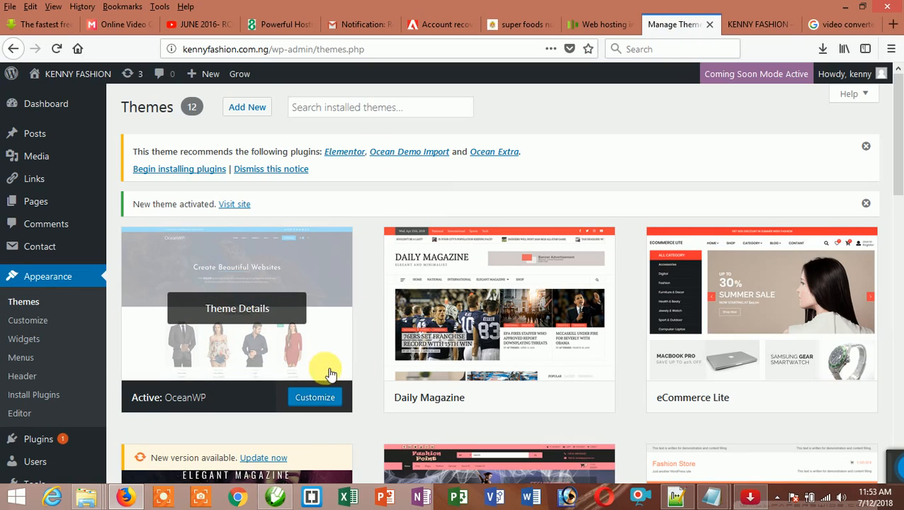
pyautogui.scroll(-2, 323, 376)
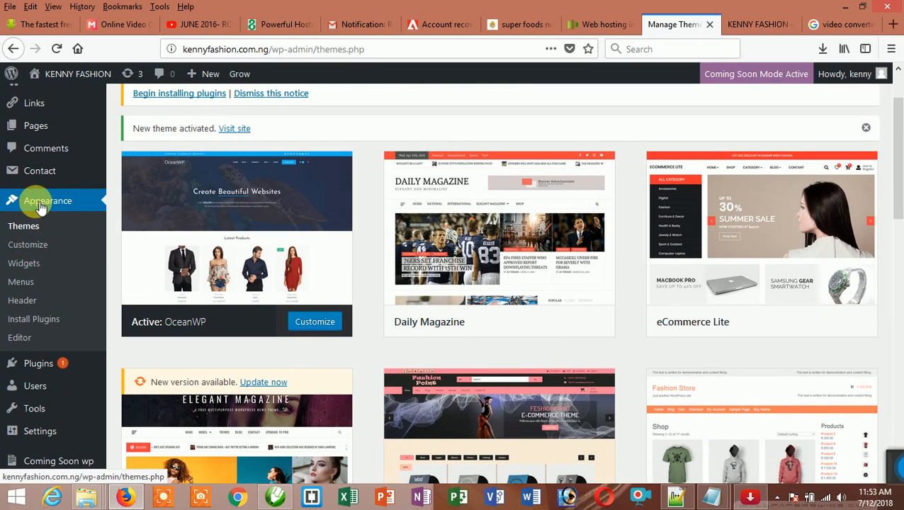
pyautogui.click(28, 245)
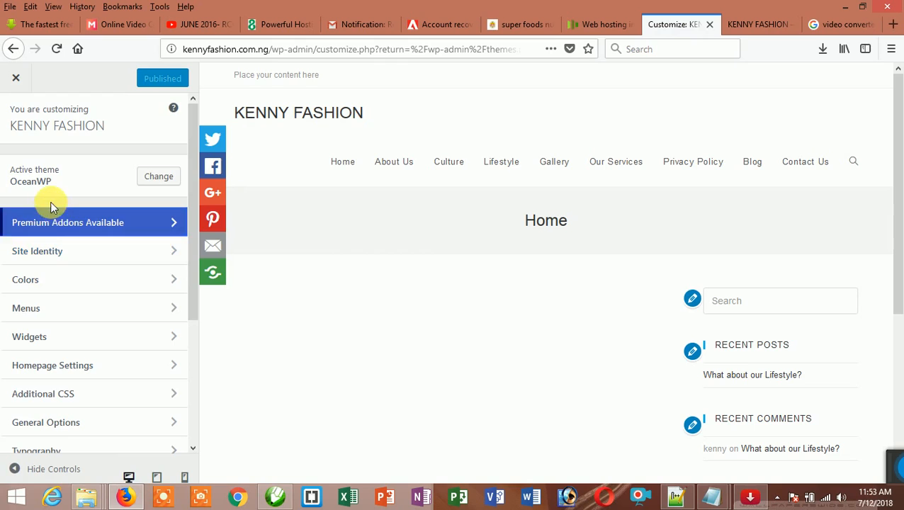
pyautogui.scroll(-3, 53, 205)
pyautogui.scroll(3, 121, 263)
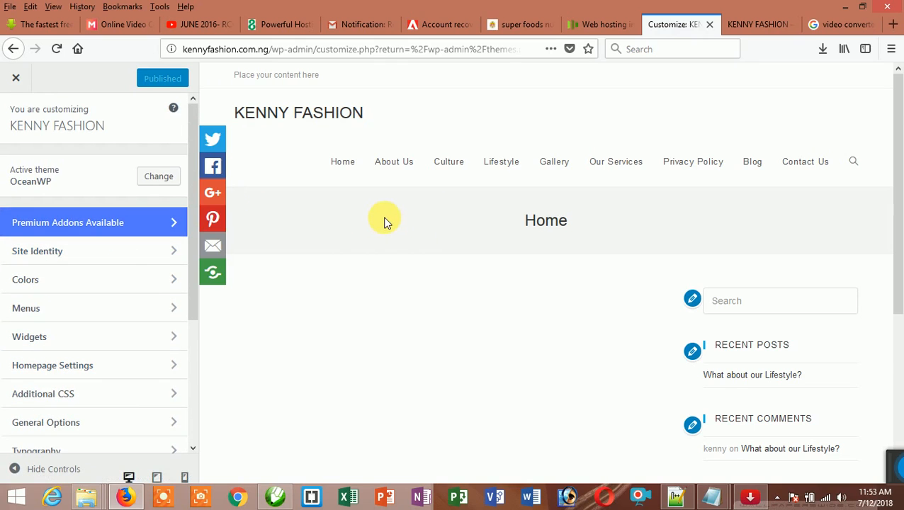
pyautogui.scroll(-1, 385, 222)
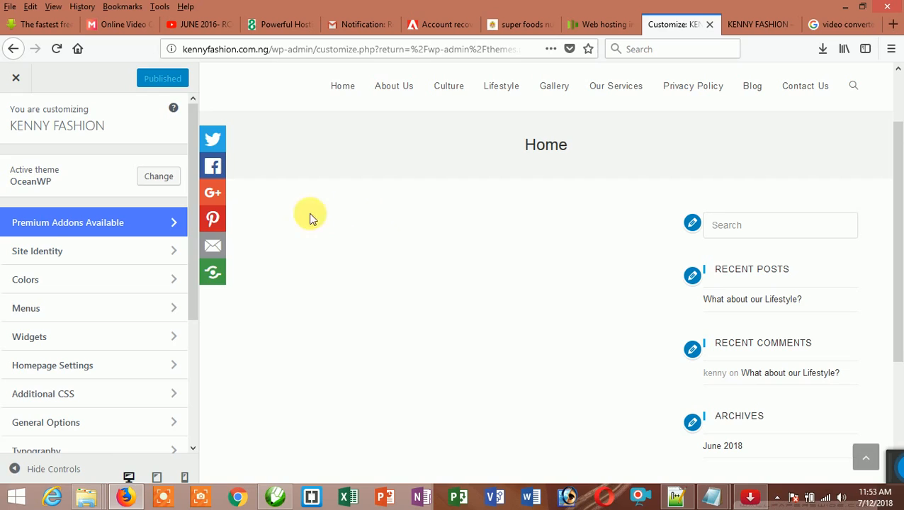
# - View the Customizer's Colors section with its header text color option, and return to the list of sections
pyautogui.click(140, 281)
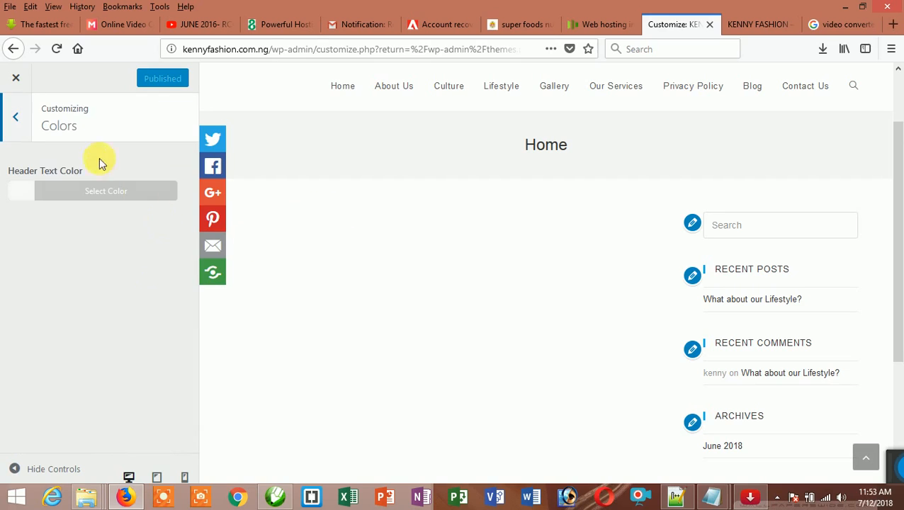
pyautogui.click(16, 117)
pyautogui.scroll(-2, 77, 305)
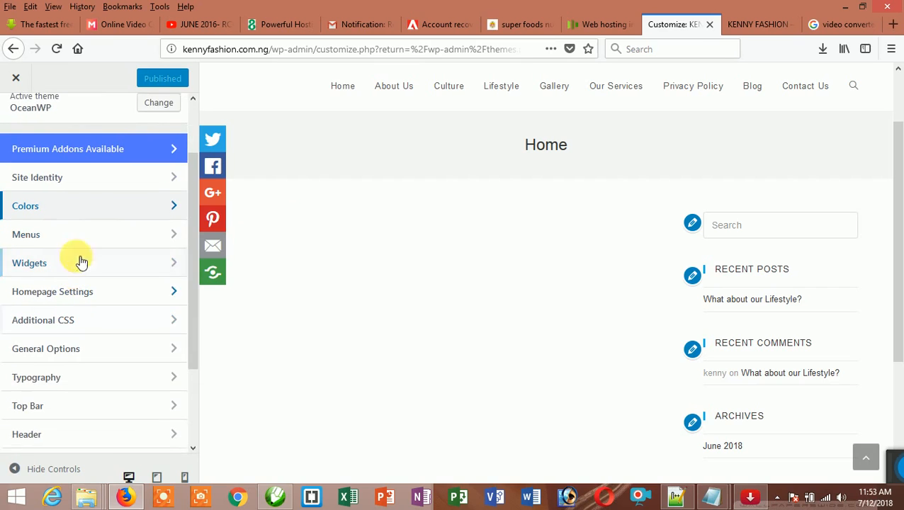
# - Open the Site Identity section and examine the site title, tagline, title display option and site icon settings
pyautogui.click(93, 174)
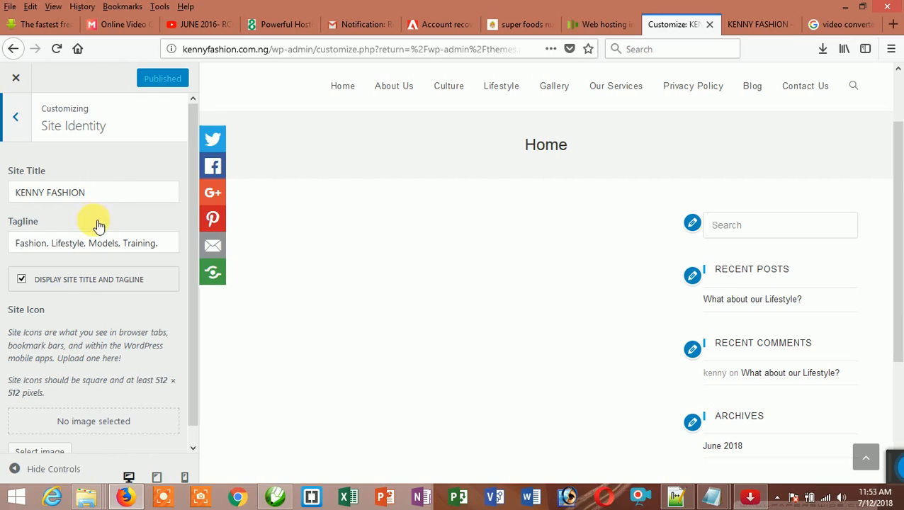
pyautogui.click(113, 191)
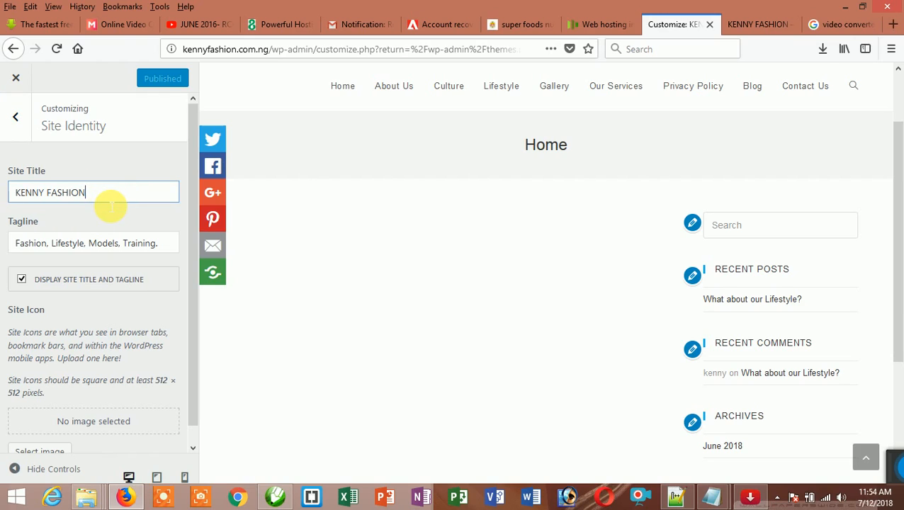
pyautogui.scroll(-1, 71, 329)
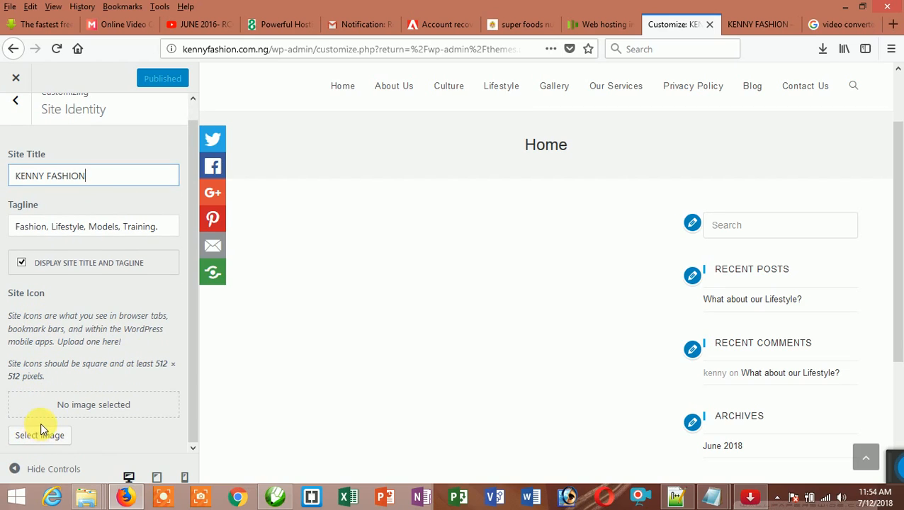
pyautogui.scroll(1, 48, 440)
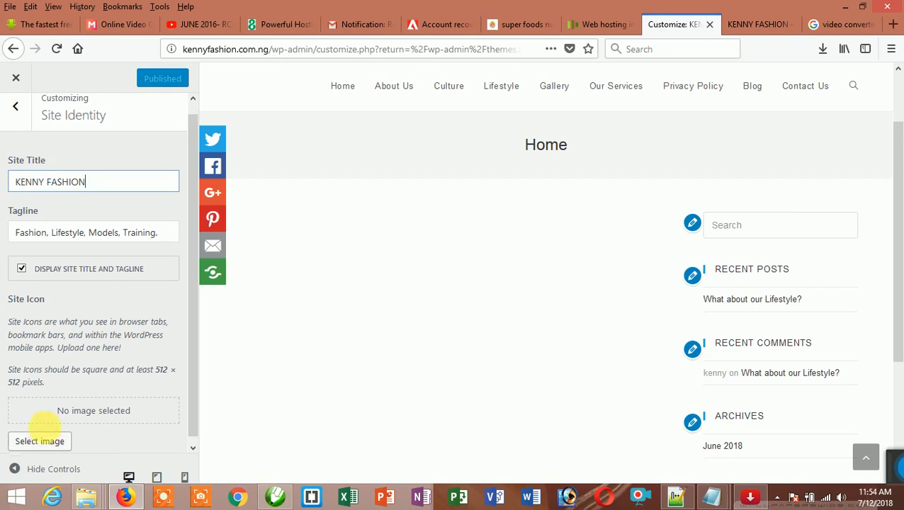
pyautogui.scroll(-1, 25, 452)
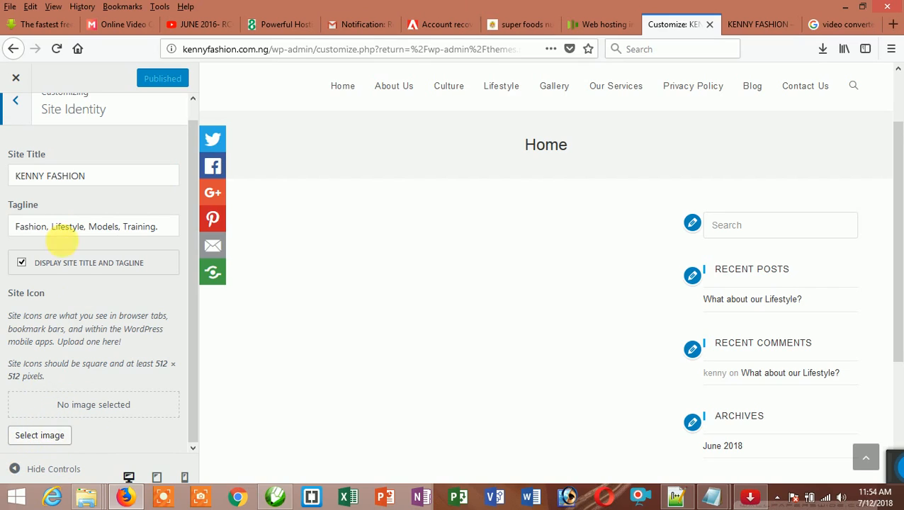
# - Leave the Site Identity settings, look through the Customizer's list of sections, and open the Header section
pyautogui.click(17, 106)
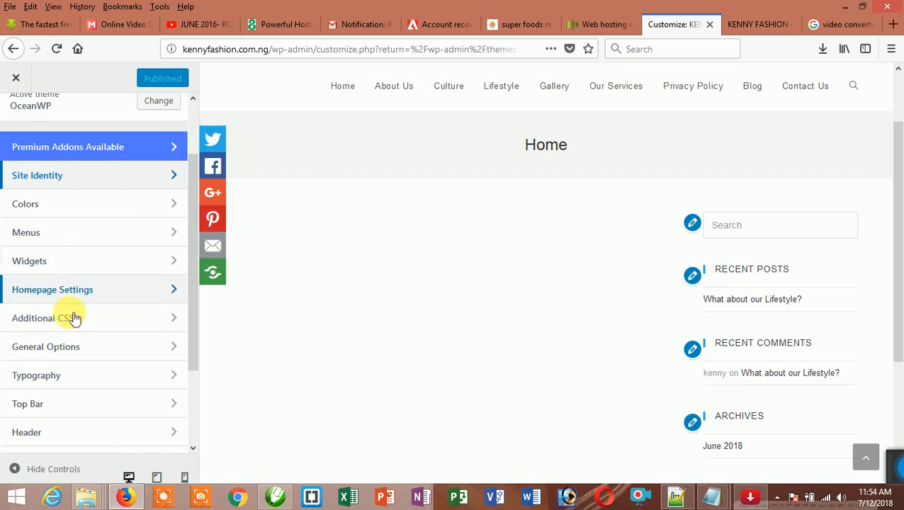
pyautogui.scroll(-2, 74, 333)
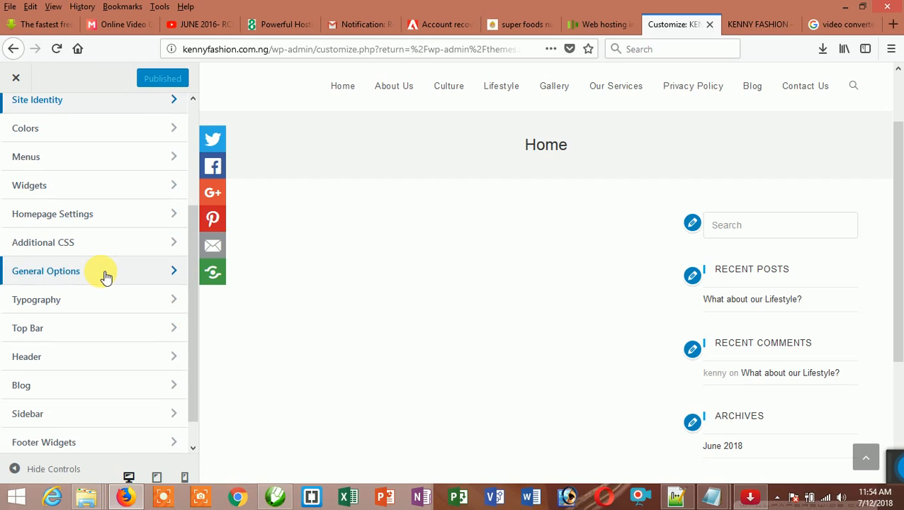
pyautogui.scroll(-1, 105, 277)
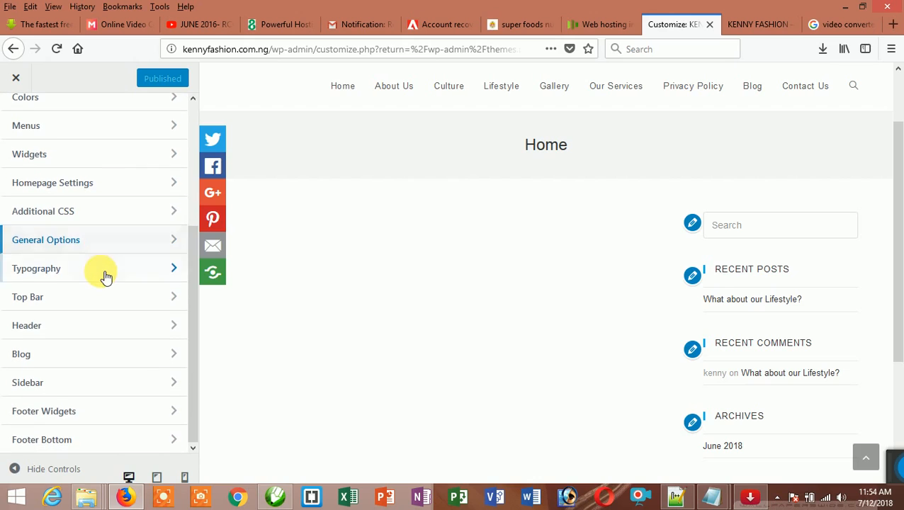
pyautogui.click(44, 332)
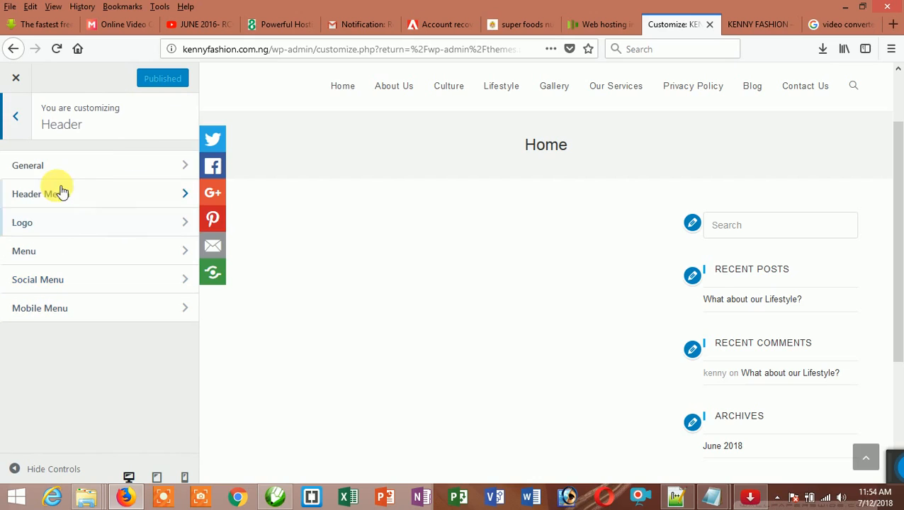
# - Examine the Header's General settings, from style and height to padding and content after header, and return to the Header options
pyautogui.click(125, 167)
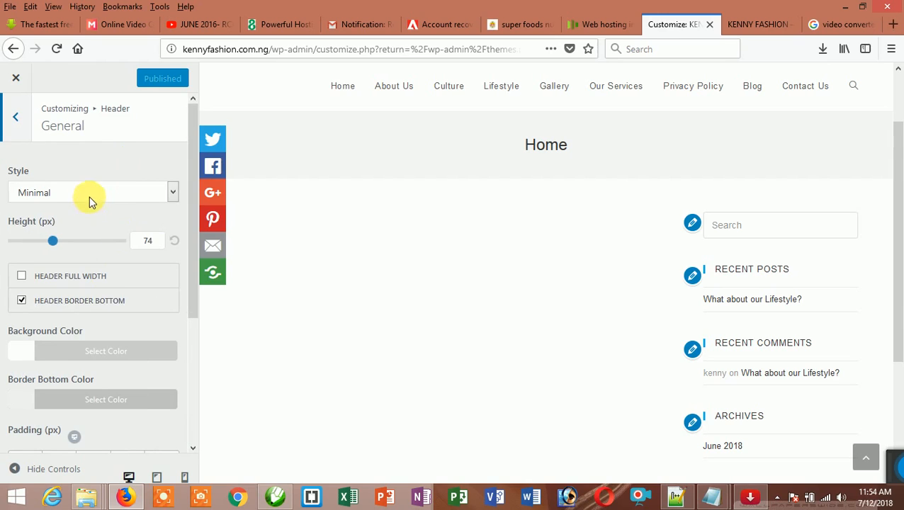
pyautogui.scroll(-5, 89, 209)
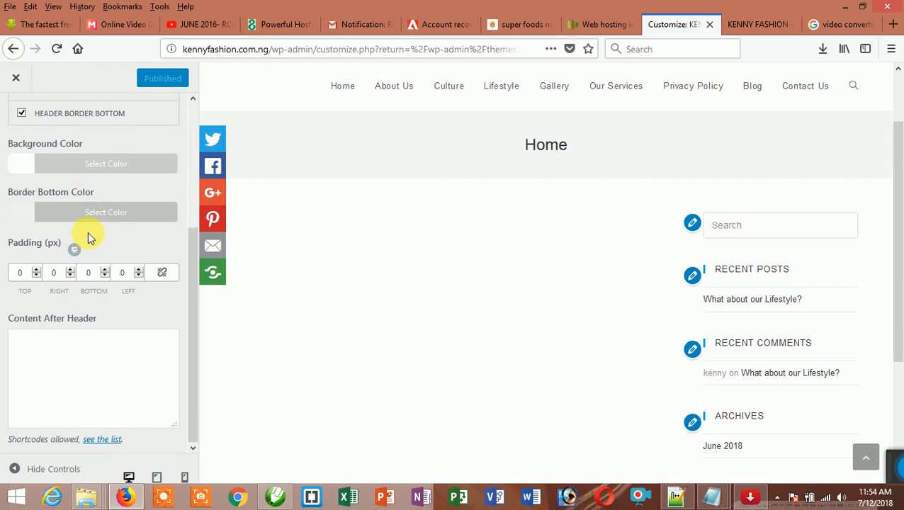
pyautogui.scroll(4, 84, 199)
pyautogui.scroll(1, 92, 184)
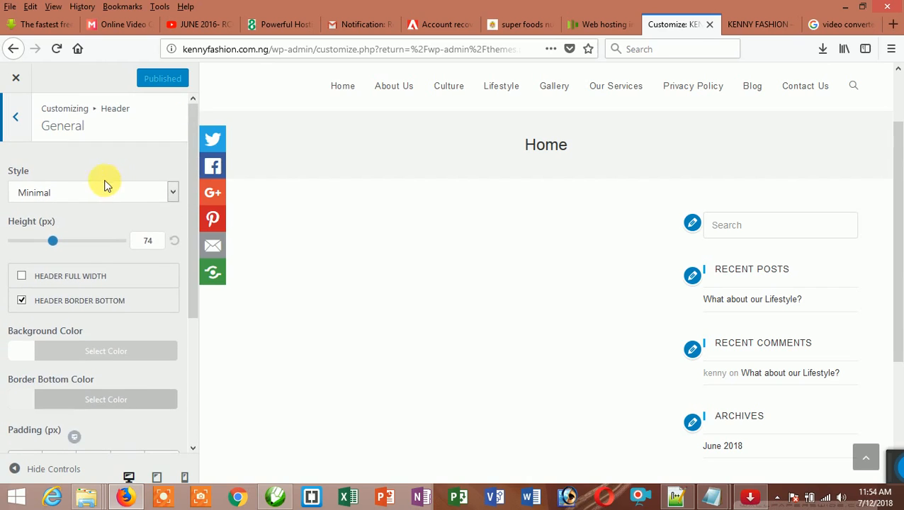
pyautogui.click(15, 116)
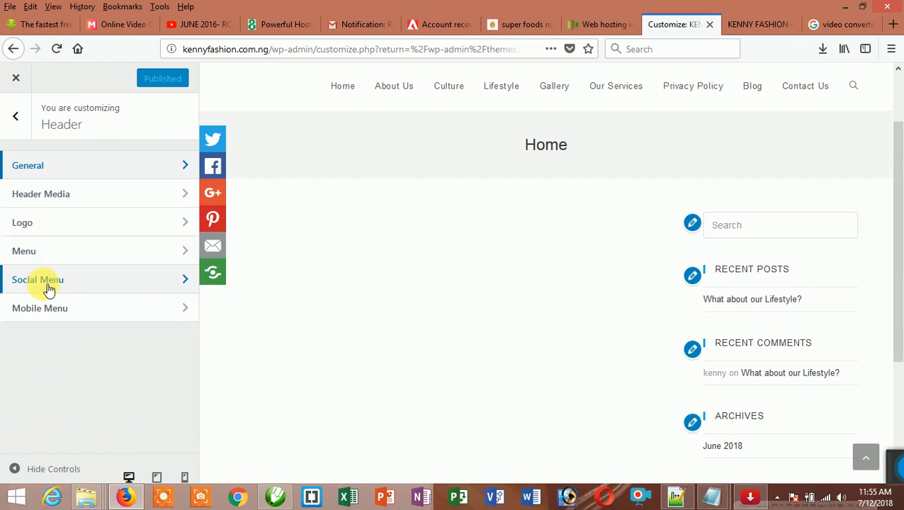
# - Open the Header Media settings and examine the header video, header image, overlay color and position options
pyautogui.click(85, 196)
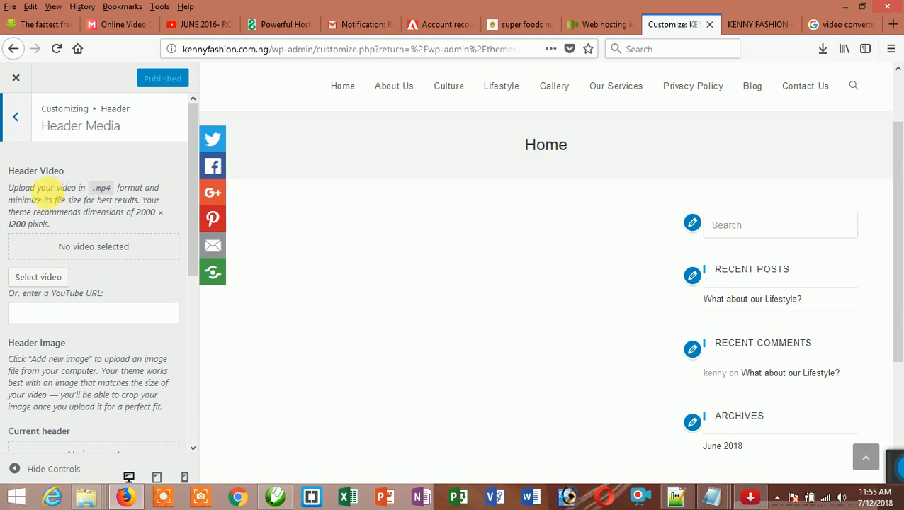
pyautogui.scroll(-2, 70, 213)
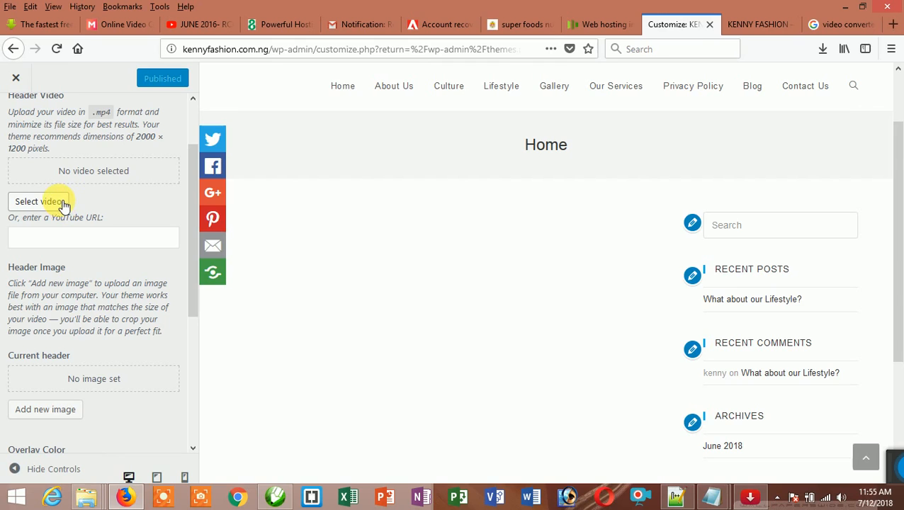
pyautogui.scroll(-4, 66, 290)
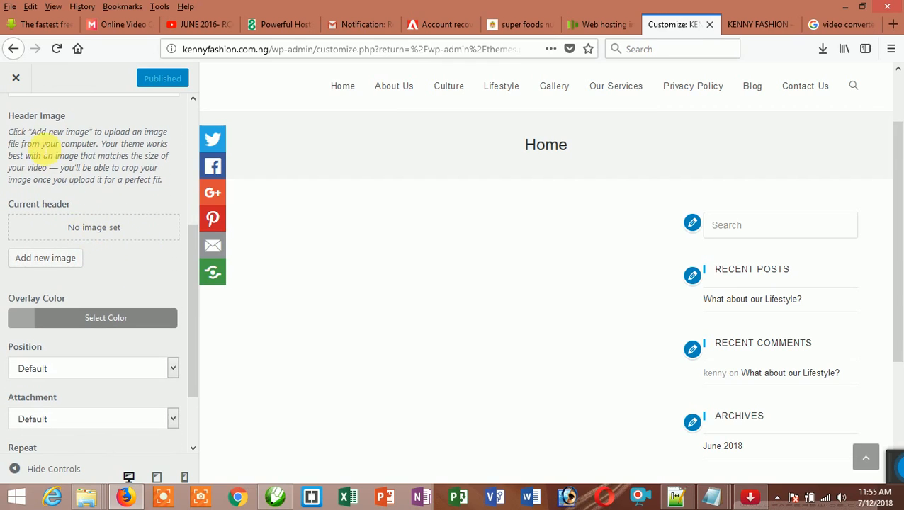
pyautogui.scroll(6, 71, 207)
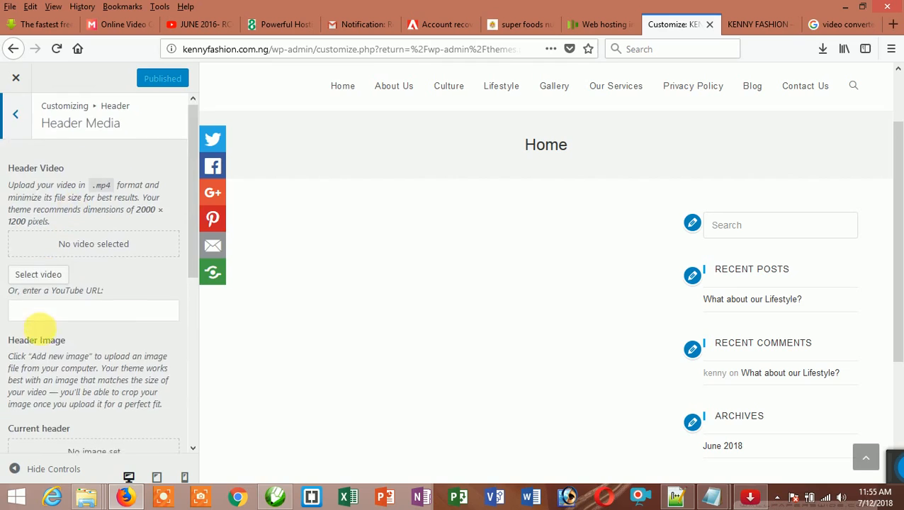
pyautogui.scroll(-6, 46, 309)
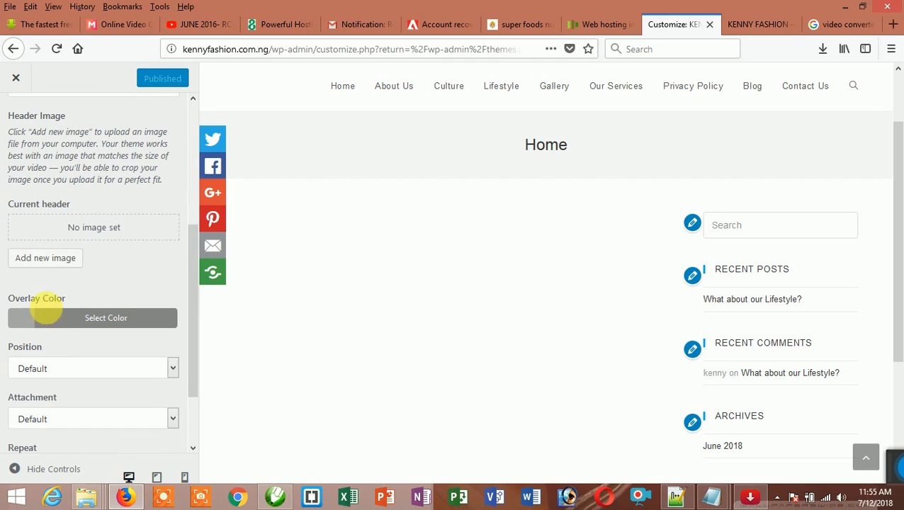
# - Start adding a new header image, look through the Media Library images, and switch back to uploading files
pyautogui.click(61, 258)
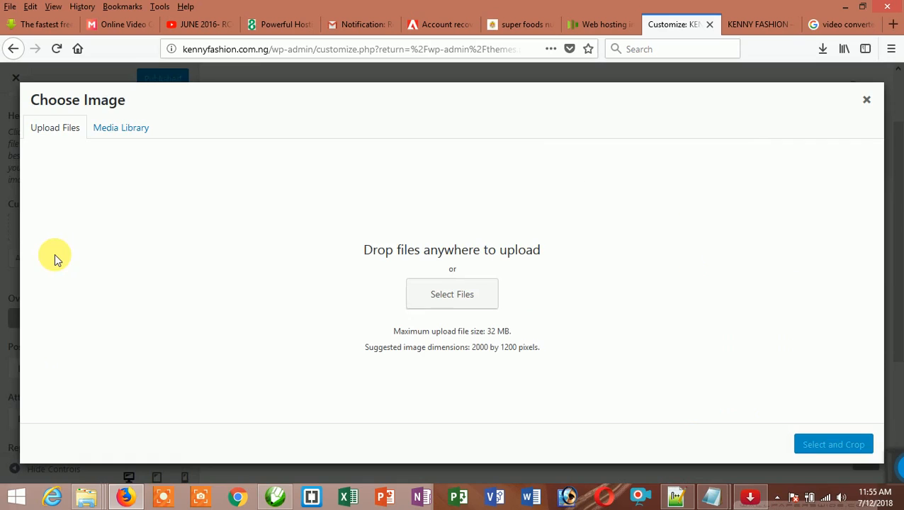
pyautogui.click(122, 127)
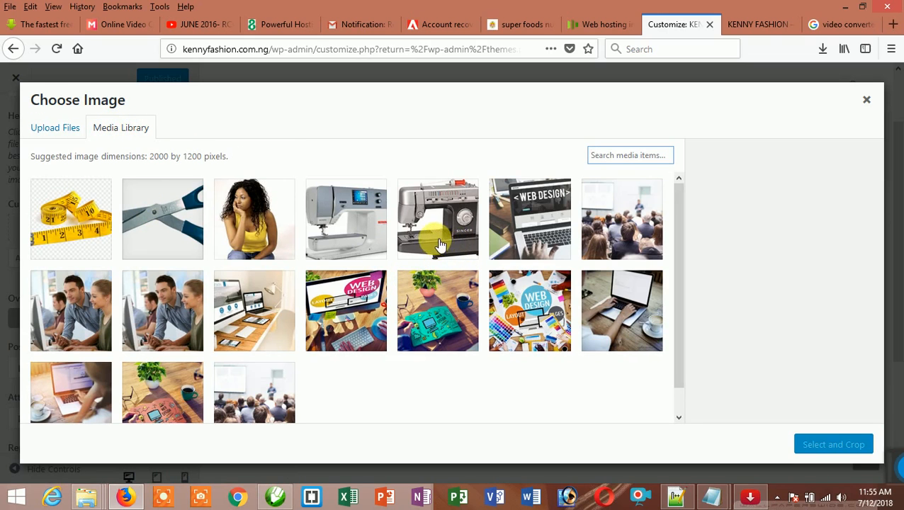
pyautogui.scroll(-1, 454, 248)
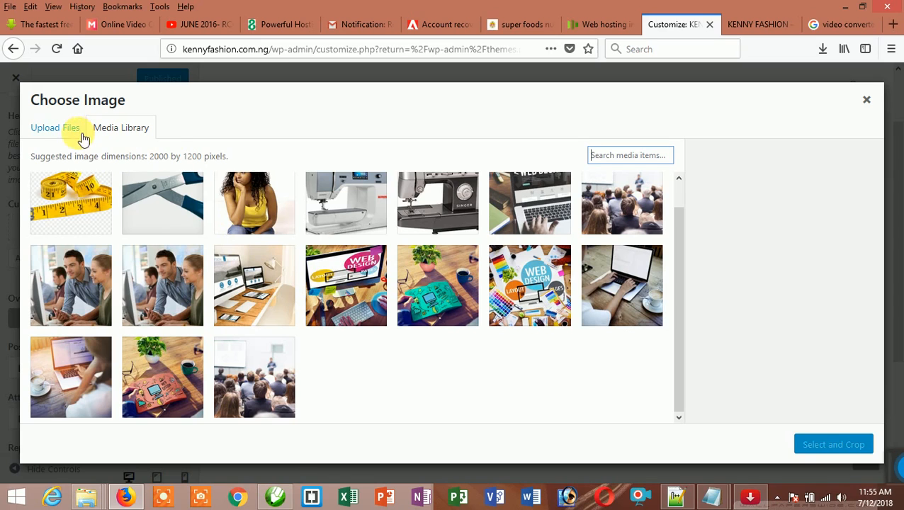
pyautogui.click(39, 128)
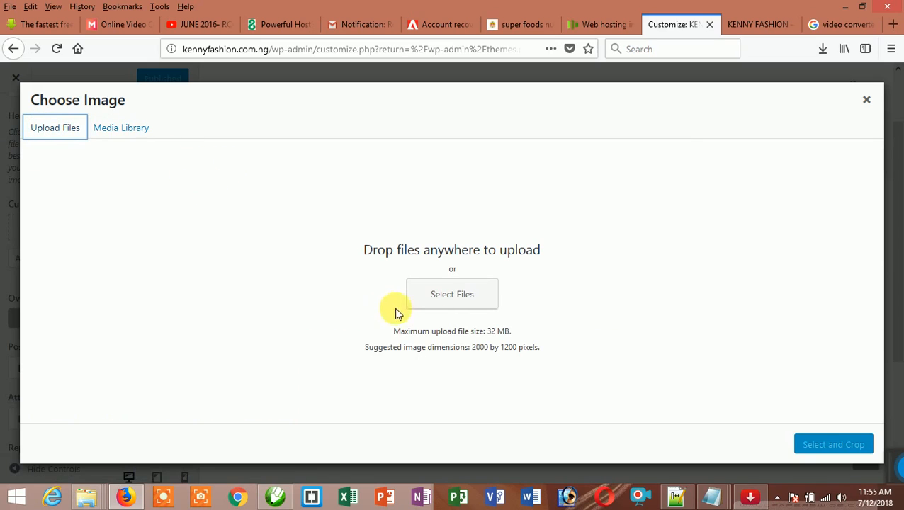
# - Open the file chooser for the header image upload and look through the pictures in the Desktop's KENNY FASHION folder
pyautogui.click(476, 298)
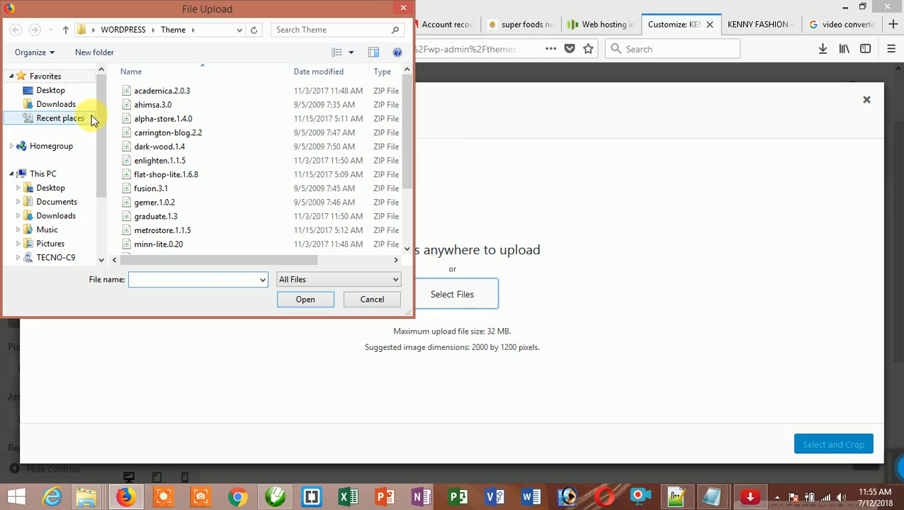
pyautogui.moveTo(99, 101); pyautogui.dragTo(98, 176)
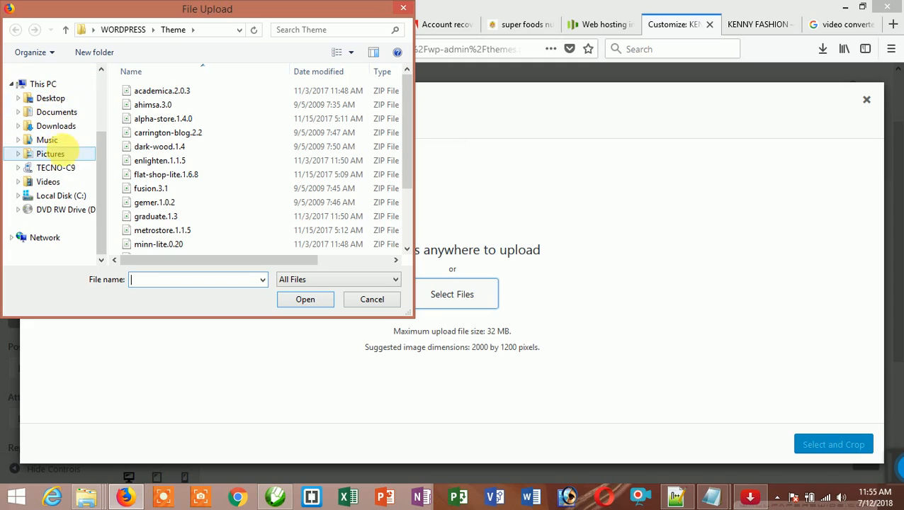
pyautogui.click(69, 102)
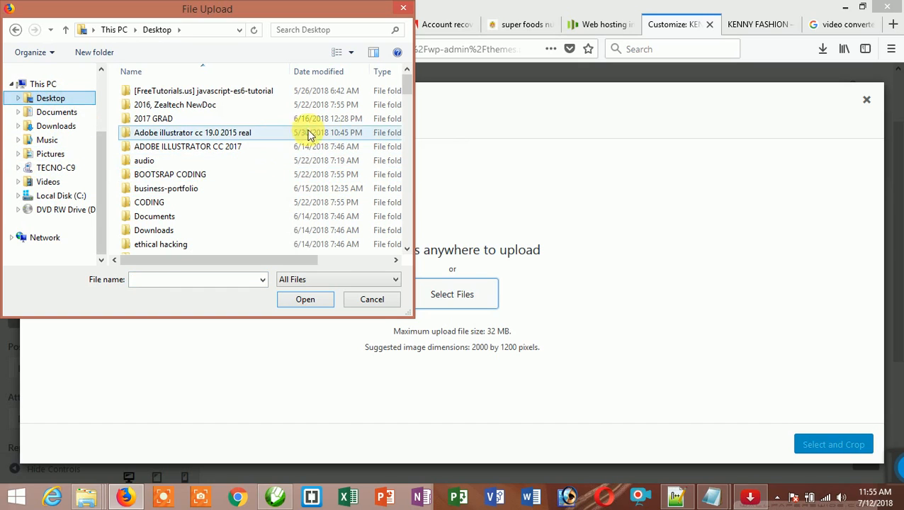
pyautogui.click(195, 176)
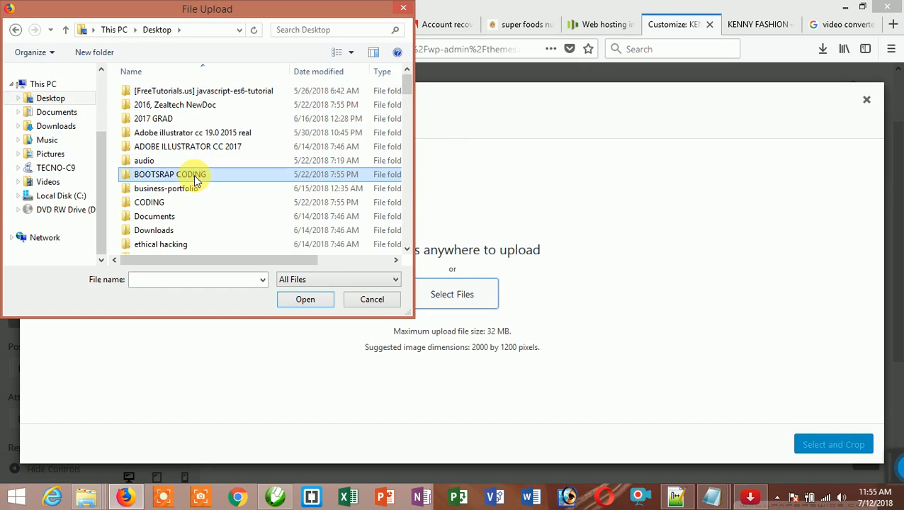
pyautogui.scroll(-5, 202, 177)
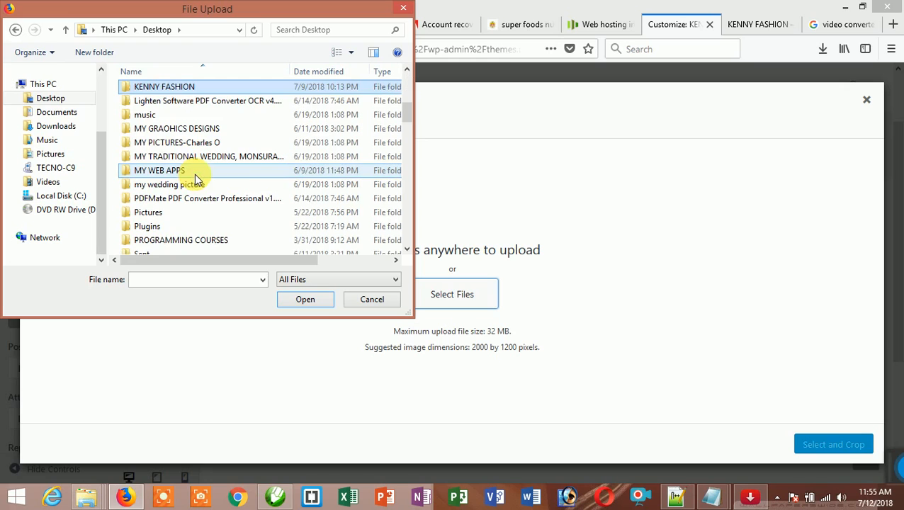
pyautogui.doubleClick(168, 86)
pyautogui.click(168, 87)
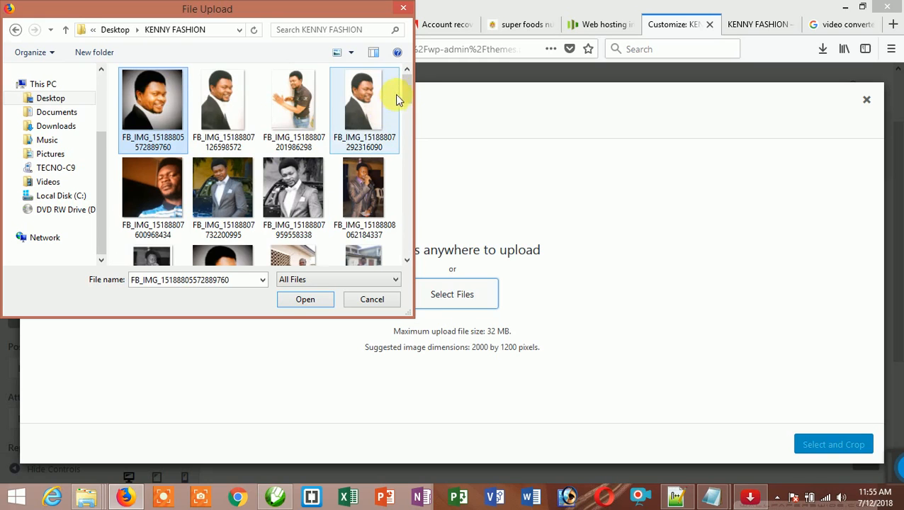
pyautogui.moveTo(408, 84); pyautogui.dragTo(343, 57)
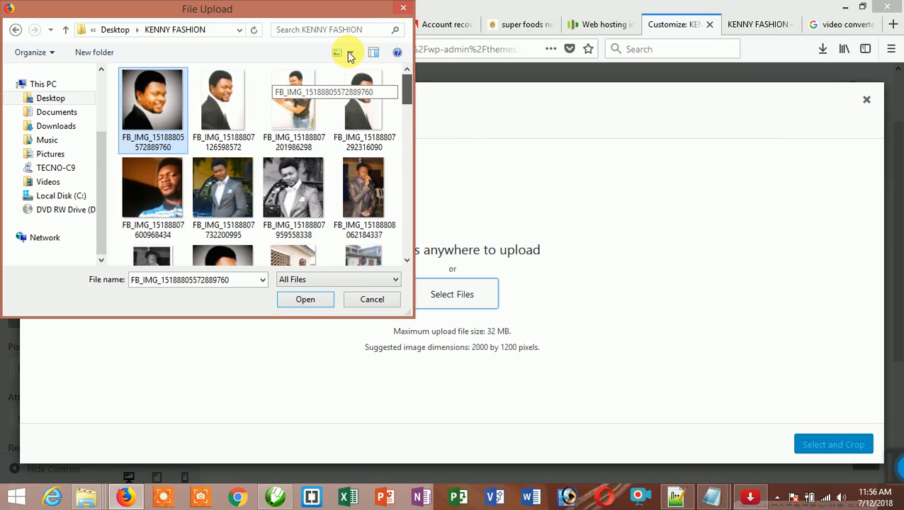
# - Return to the Desktop folder list and open the WEB CONTENTS folder to look for a header image
pyautogui.click(16, 30)
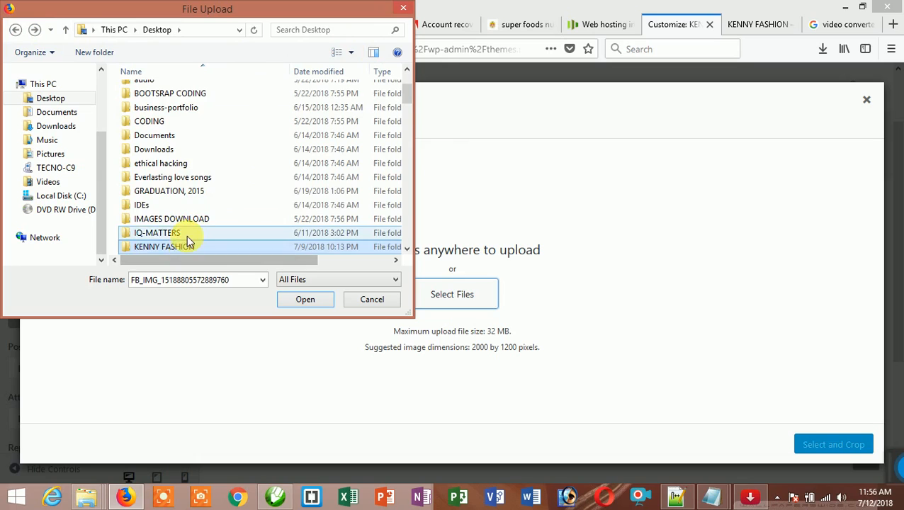
pyautogui.scroll(-1, 188, 235)
pyautogui.scroll(-1, 198, 231)
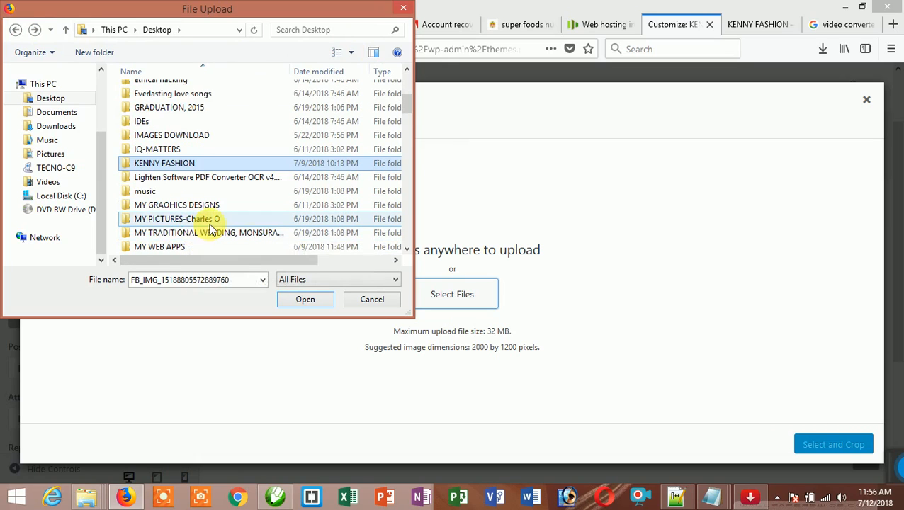
pyautogui.scroll(-1, 213, 226)
pyautogui.scroll(-1, 216, 229)
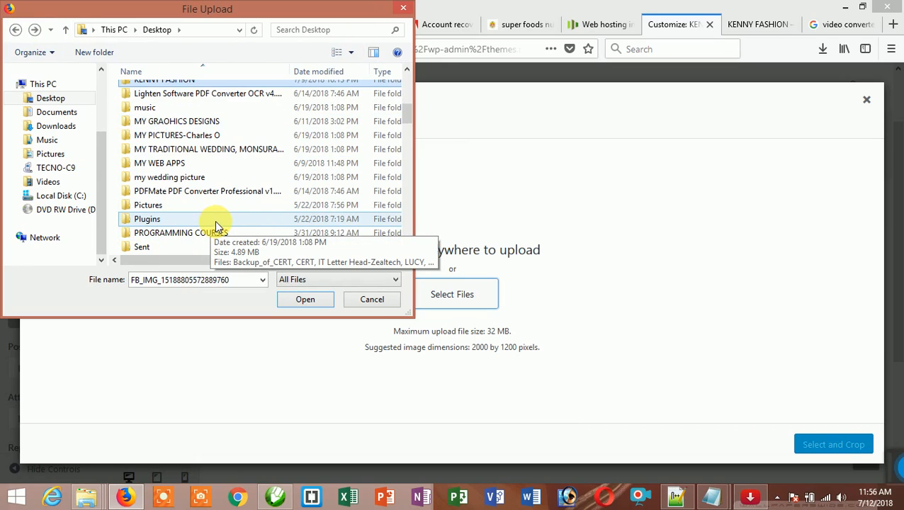
pyautogui.scroll(-2, 217, 222)
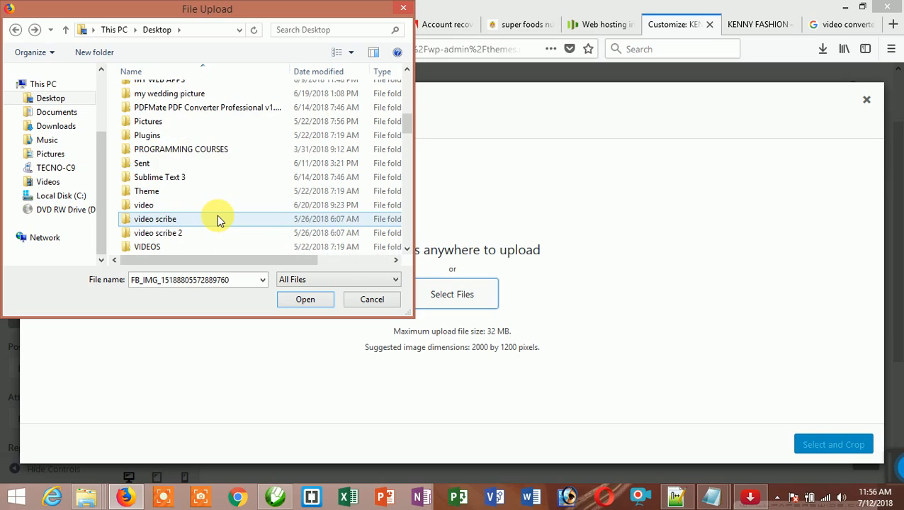
pyautogui.scroll(-4, 218, 220)
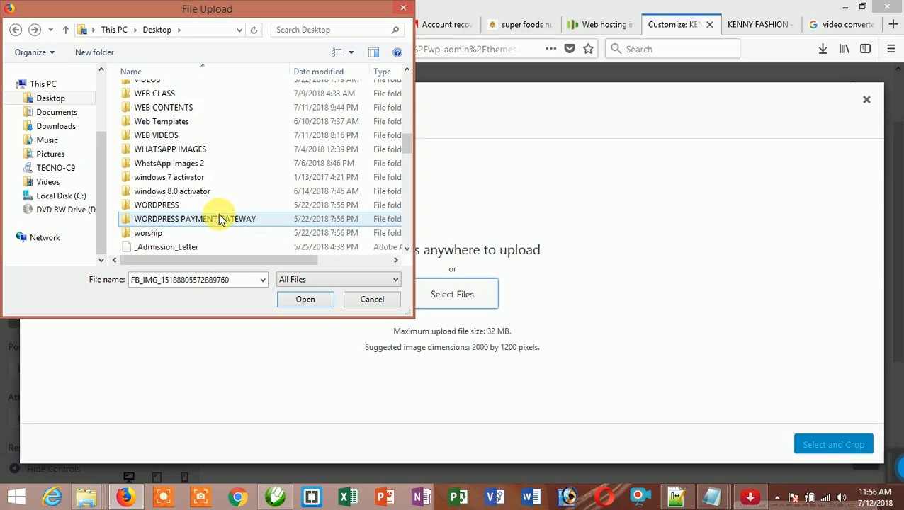
pyautogui.scroll(-1, 219, 215)
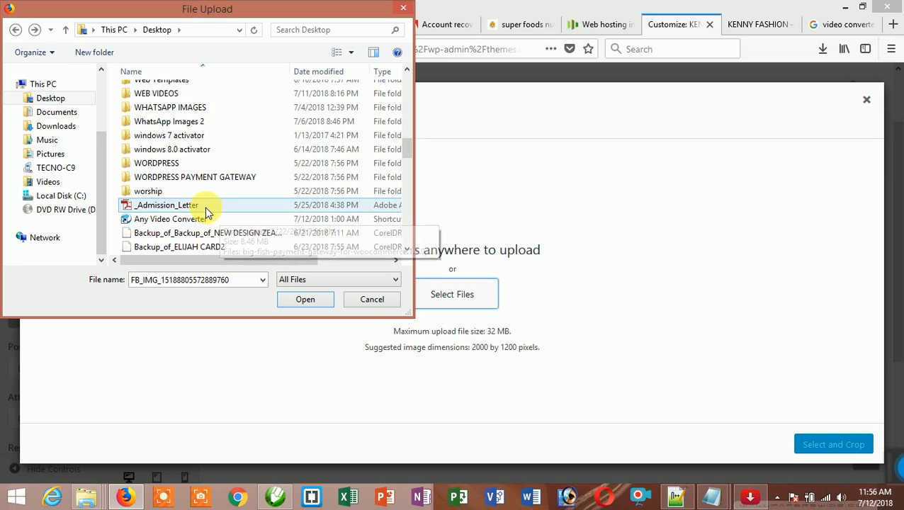
pyautogui.scroll(2, 206, 205)
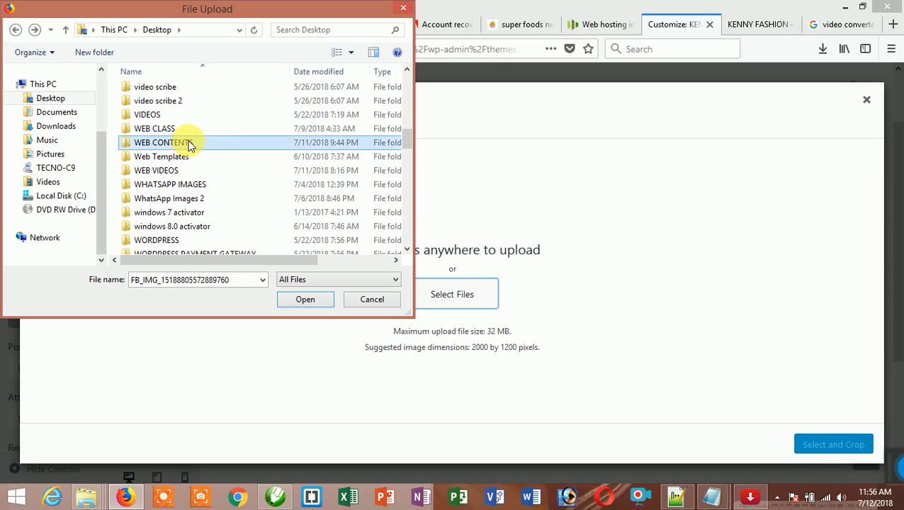
pyautogui.doubleClick(186, 143)
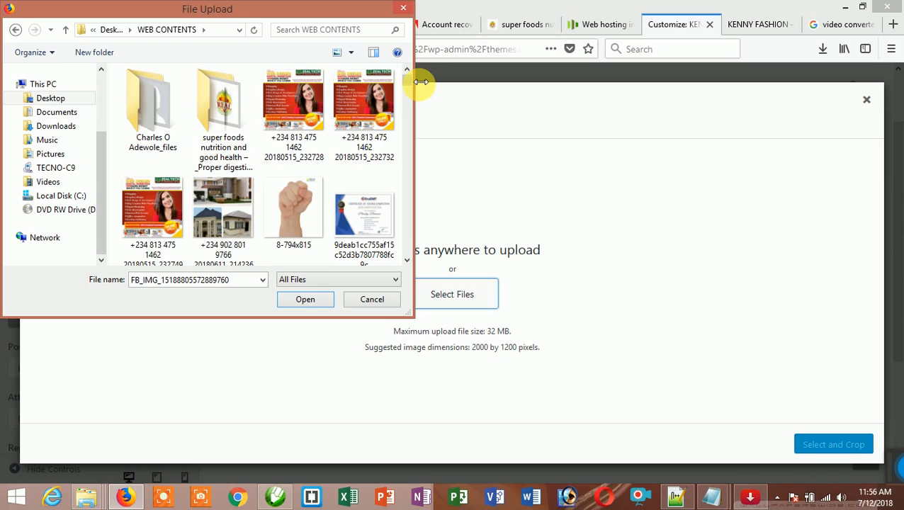
pyautogui.moveTo(404, 81)
pyautogui.mouseDown()
pyautogui.moveTo(402, 236)
pyautogui.moveTo(397, 225)
pyautogui.moveTo(389, 270)
pyautogui.moveTo(387, 77)
pyautogui.mouseUp()
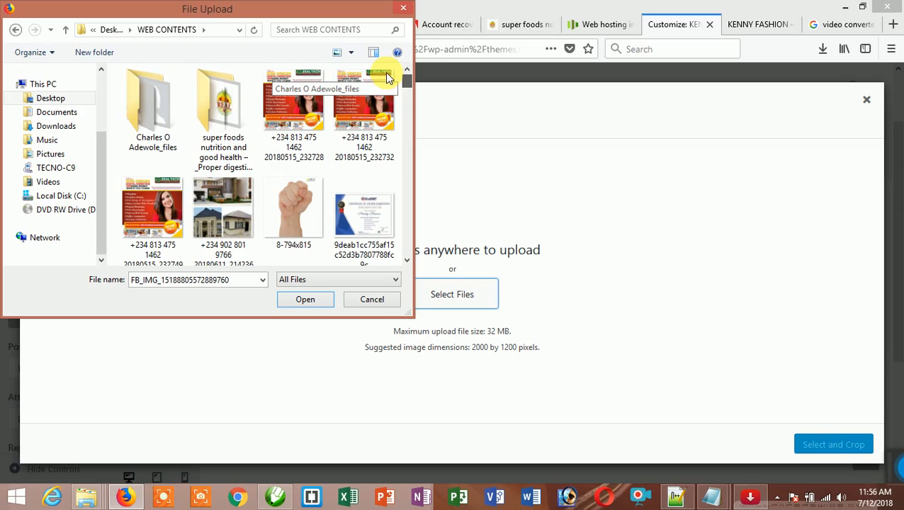
# - Return to the Desktop folder list and look through its folders for a source of header images
pyautogui.click(16, 32)
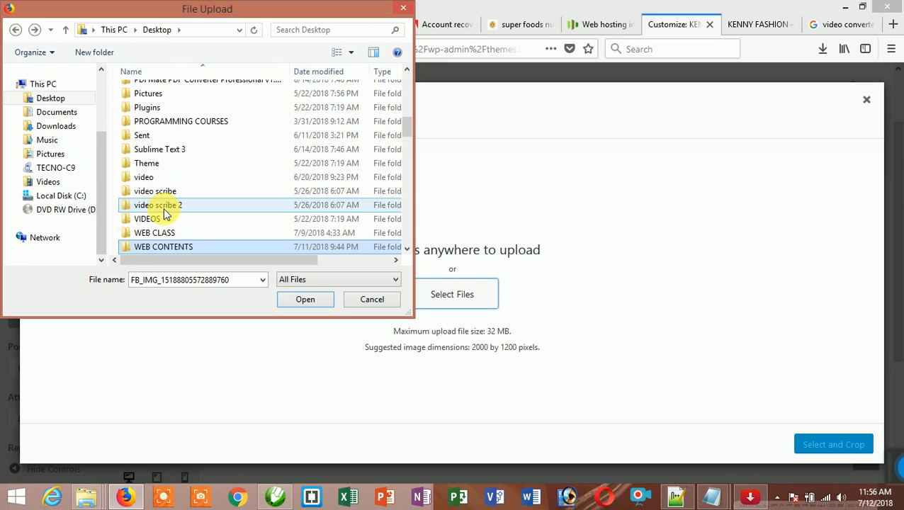
pyautogui.click(172, 149)
pyautogui.scroll(1, 185, 139)
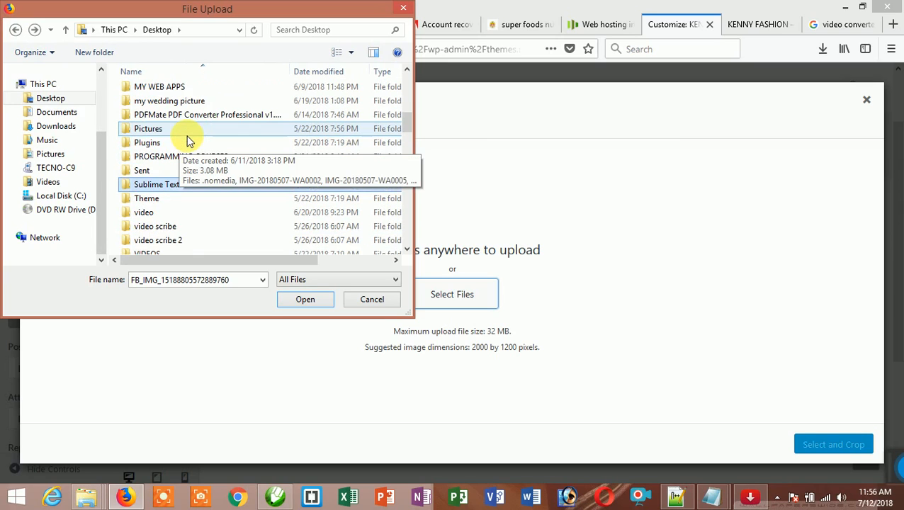
pyautogui.scroll(1, 204, 134)
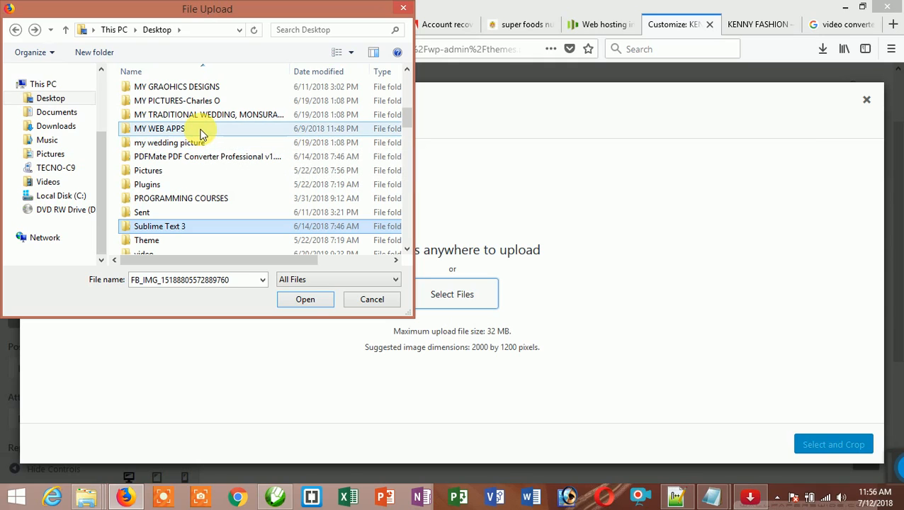
pyautogui.scroll(1, 204, 133)
pyautogui.scroll(1, 204, 133)
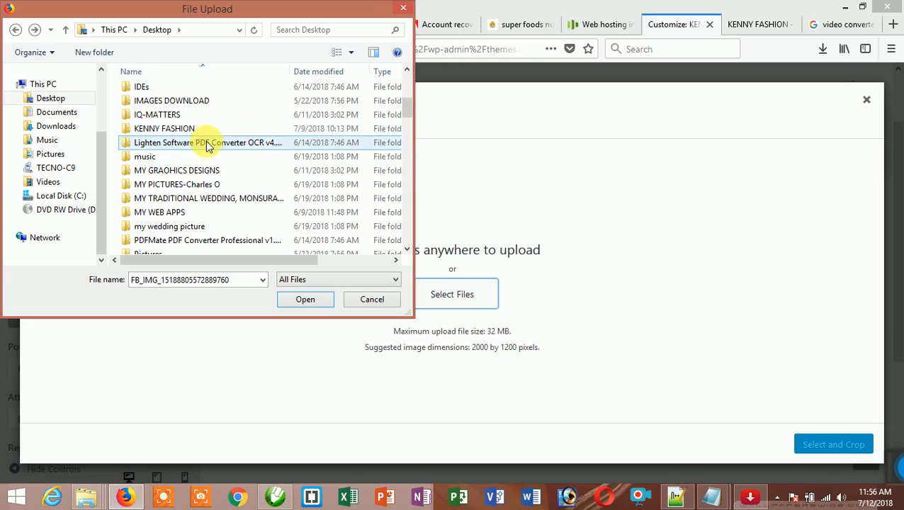
pyautogui.scroll(1, 207, 145)
pyautogui.scroll(1, 207, 145)
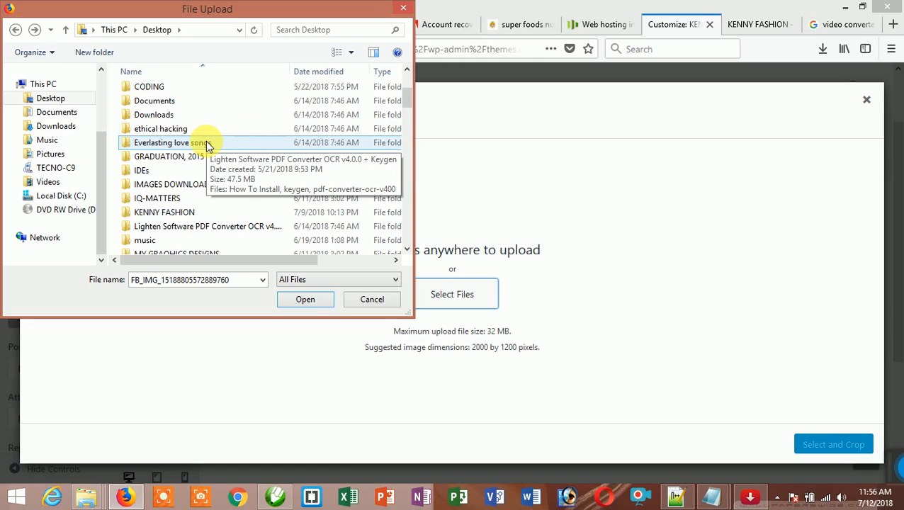
pyautogui.scroll(2, 205, 142)
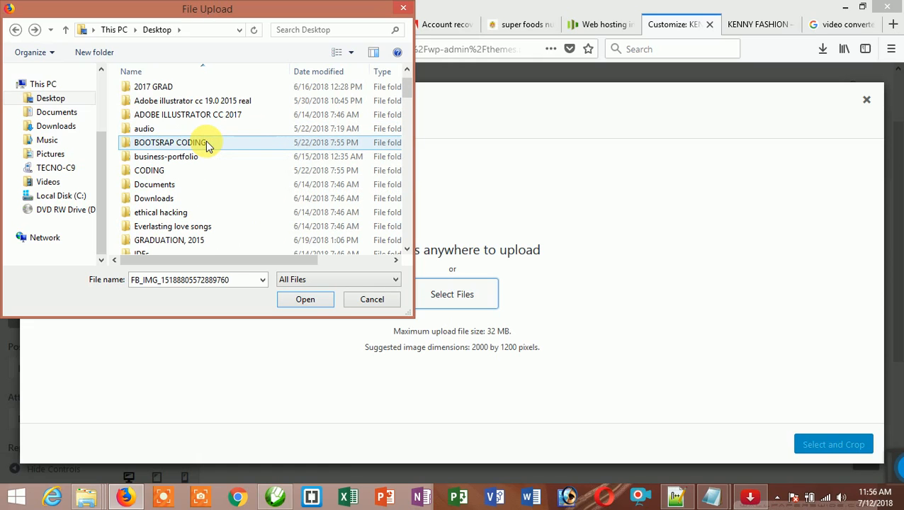
pyautogui.scroll(1, 205, 144)
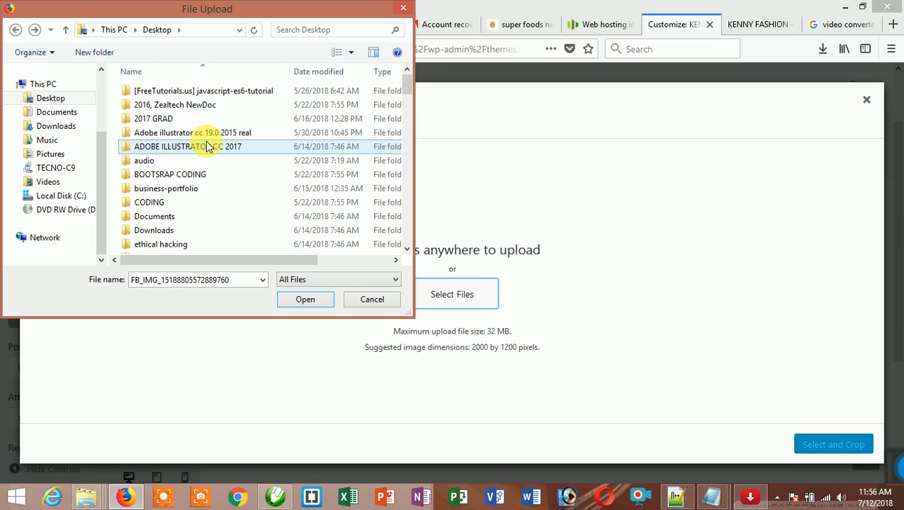
pyautogui.scroll(-4, 208, 145)
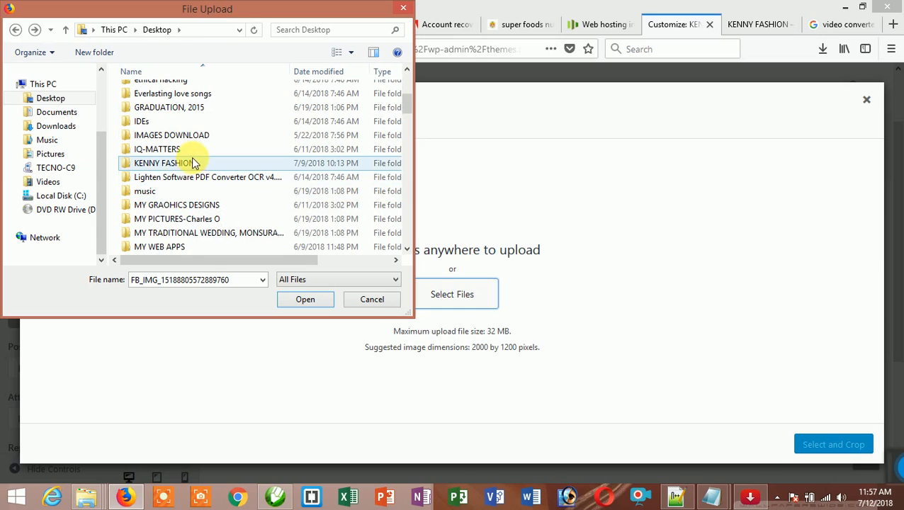
# - Reopen the KENNY FASHION folder and choose the recently used vector-illustratie_1201-1315.jpg entry as the file name
pyautogui.doubleClick(183, 163)
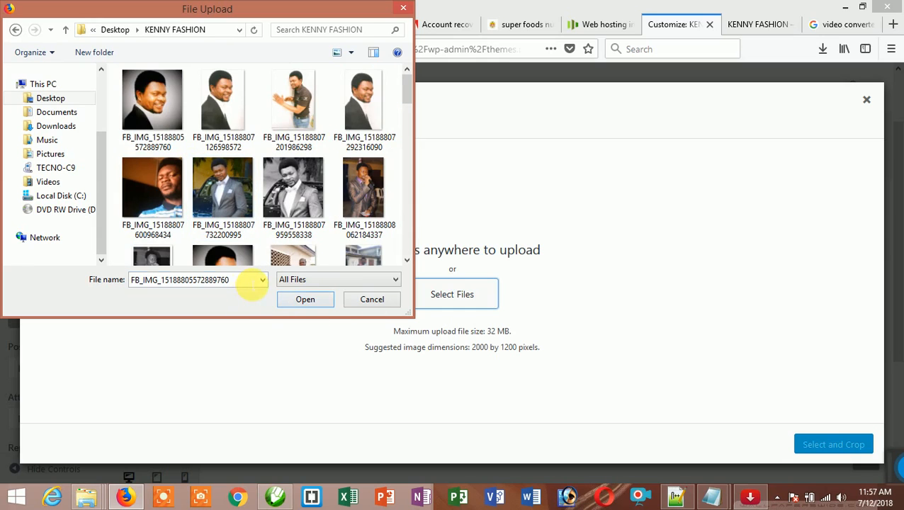
pyautogui.click(262, 280)
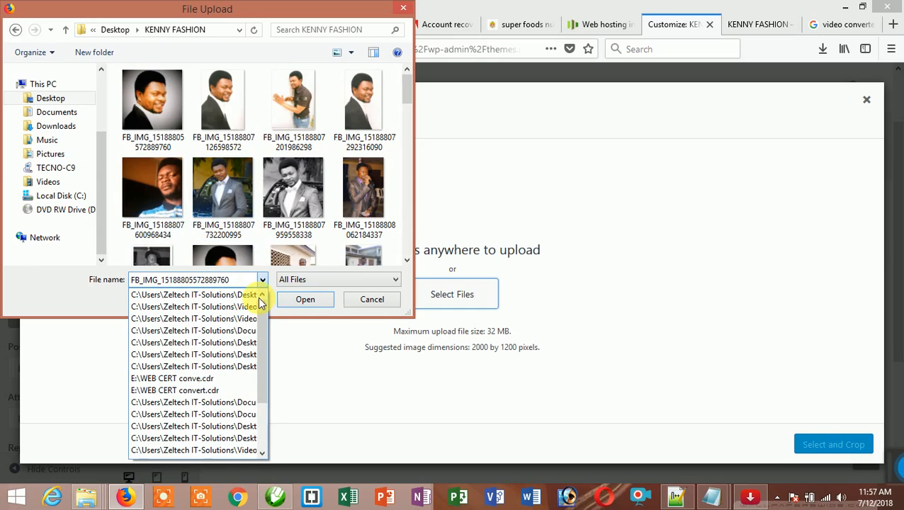
pyautogui.moveTo(260, 337); pyautogui.dragTo(254, 413)
pyautogui.scroll(-2, 234, 436)
pyautogui.click(216, 452)
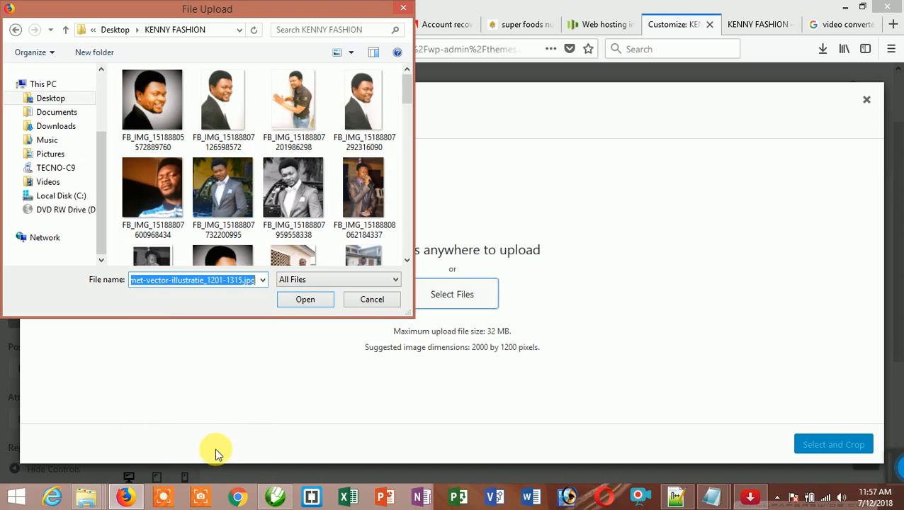
pyautogui.click(323, 278)
pyautogui.click(324, 277)
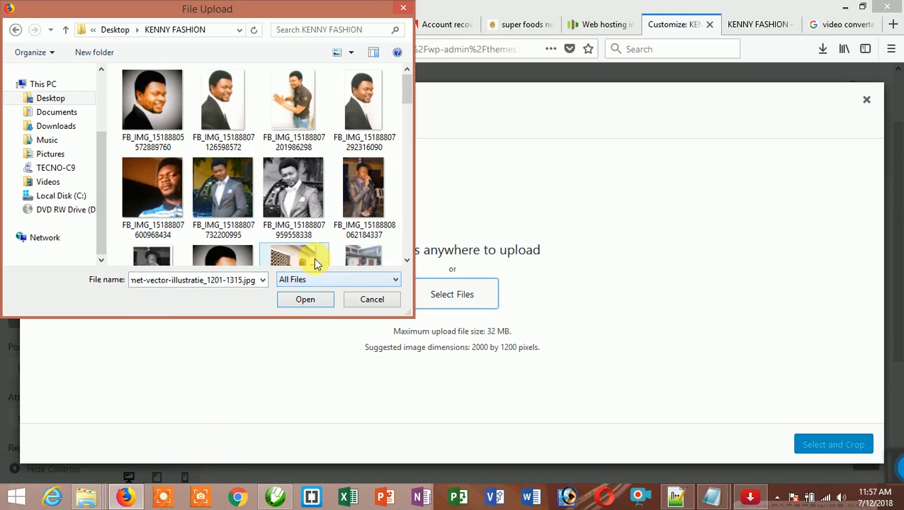
pyautogui.moveTo(406, 88); pyautogui.dragTo(407, 68)
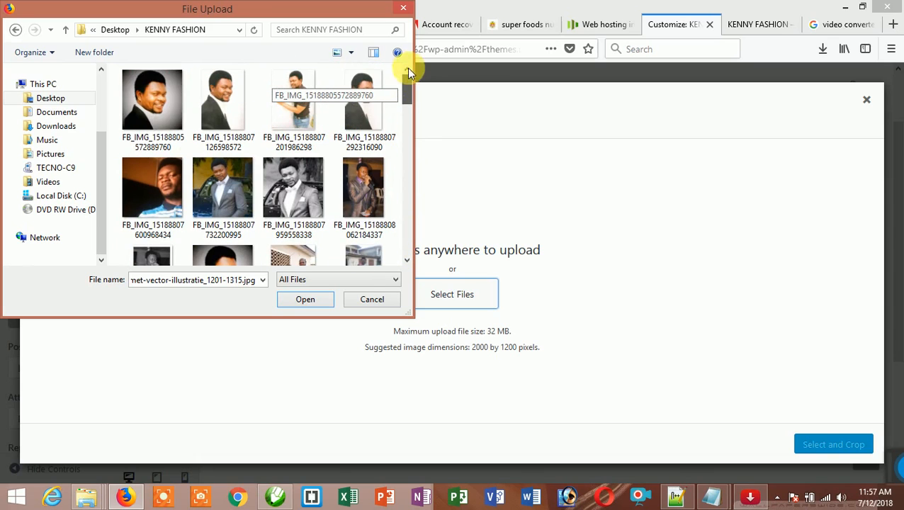
# - Go back to the Desktop folders and check the WEB CLASS folder for usable images
pyautogui.click(15, 29)
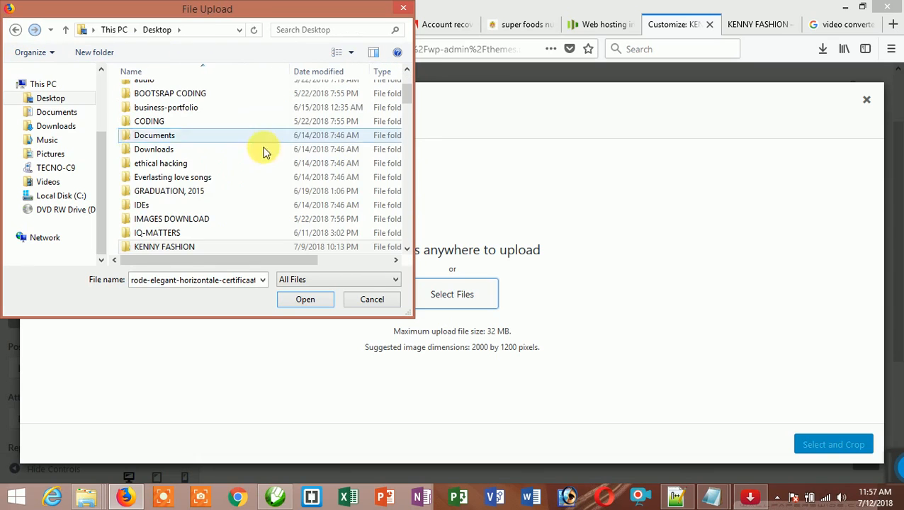
pyautogui.click(176, 195)
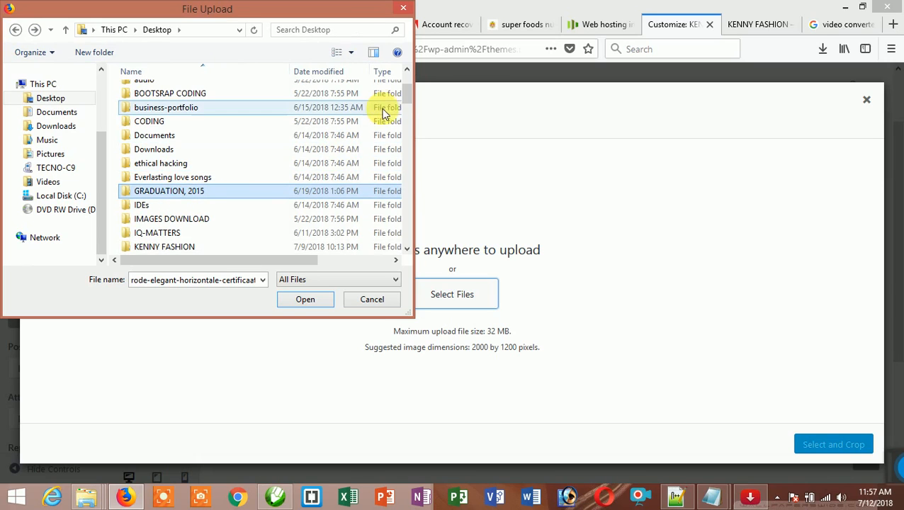
pyautogui.moveTo(407, 94); pyautogui.dragTo(406, 156)
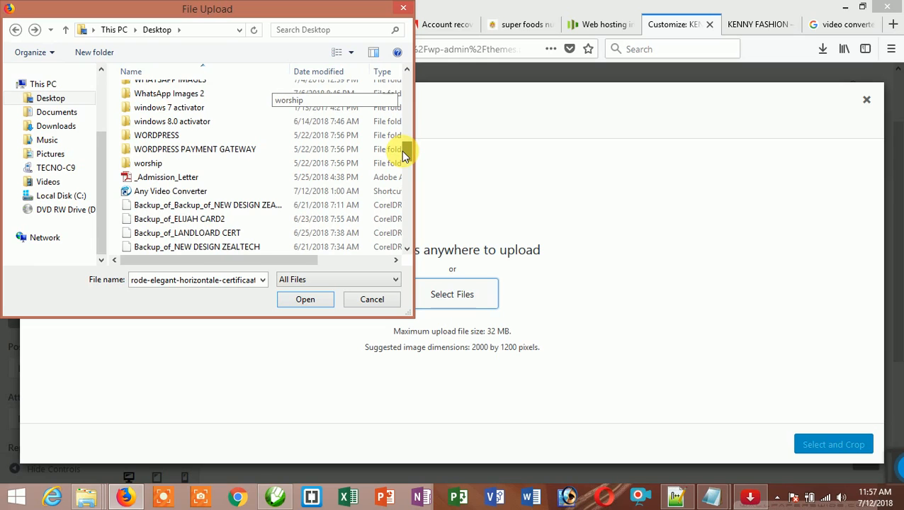
pyautogui.moveTo(404, 154); pyautogui.dragTo(380, 140)
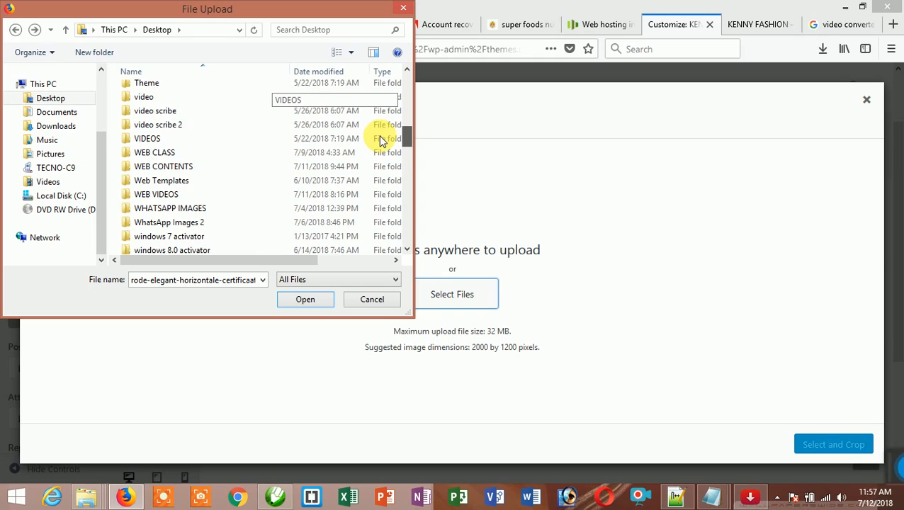
pyautogui.click(163, 154)
pyautogui.doubleClick(163, 154)
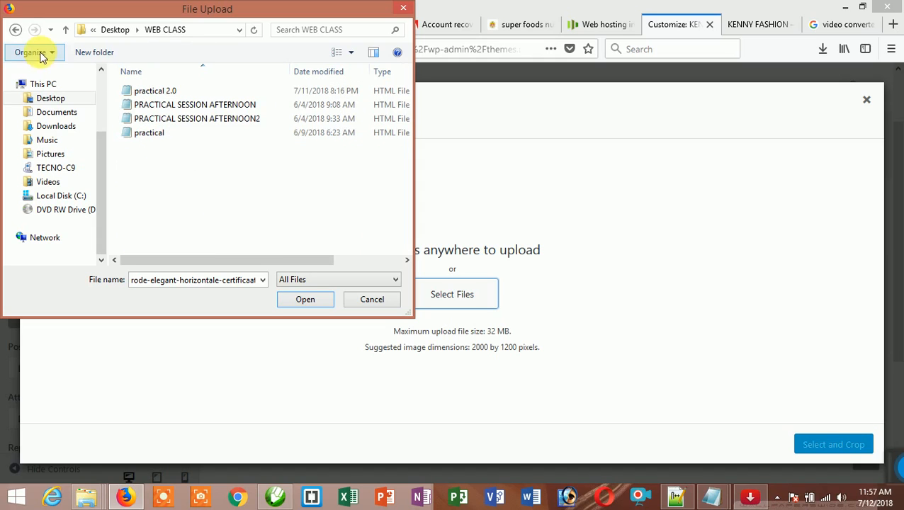
pyautogui.click(16, 30)
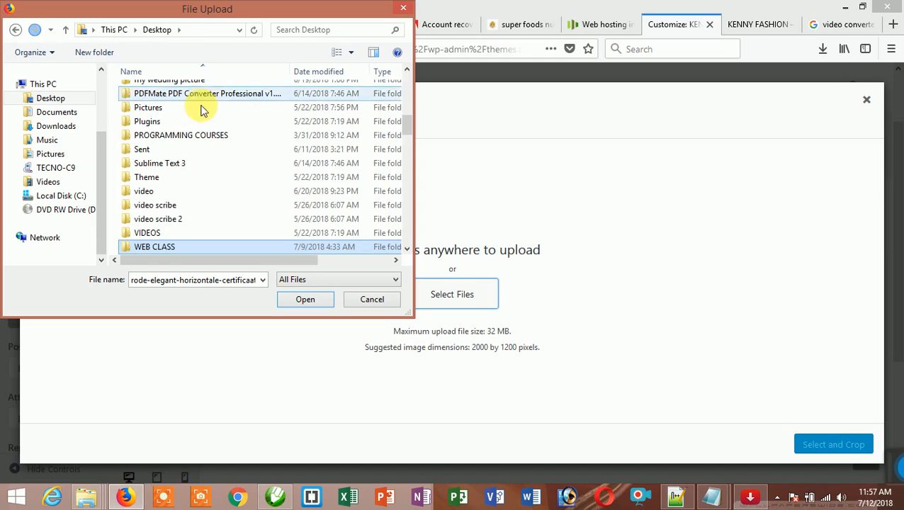
# - Upload classic_bedroom-wallpaper-1280x768 from the Desktop's Pictures folder as the new header image
pyautogui.doubleClick(163, 109)
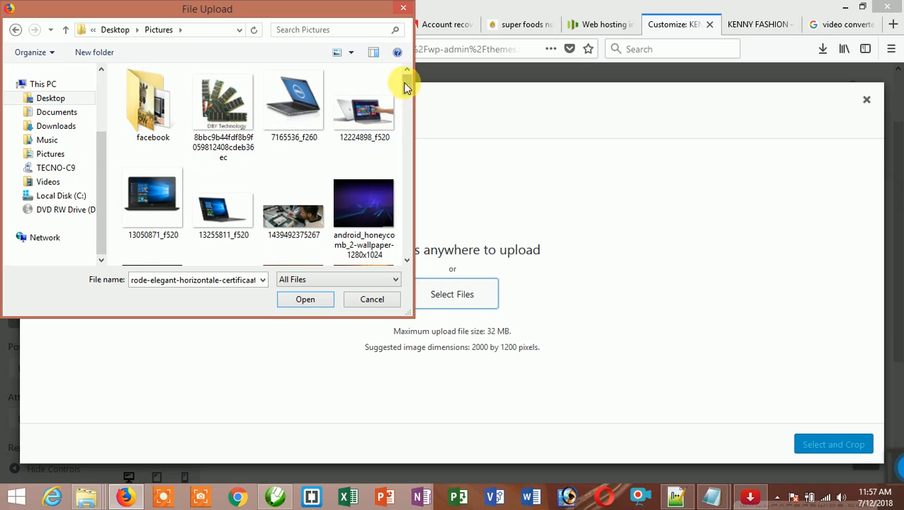
pyautogui.moveTo(404, 85); pyautogui.dragTo(387, 127)
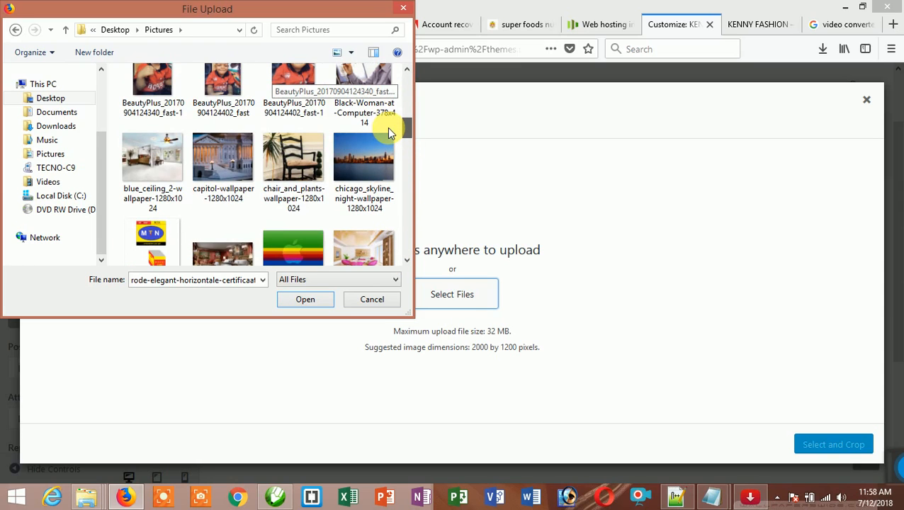
pyautogui.click(235, 252)
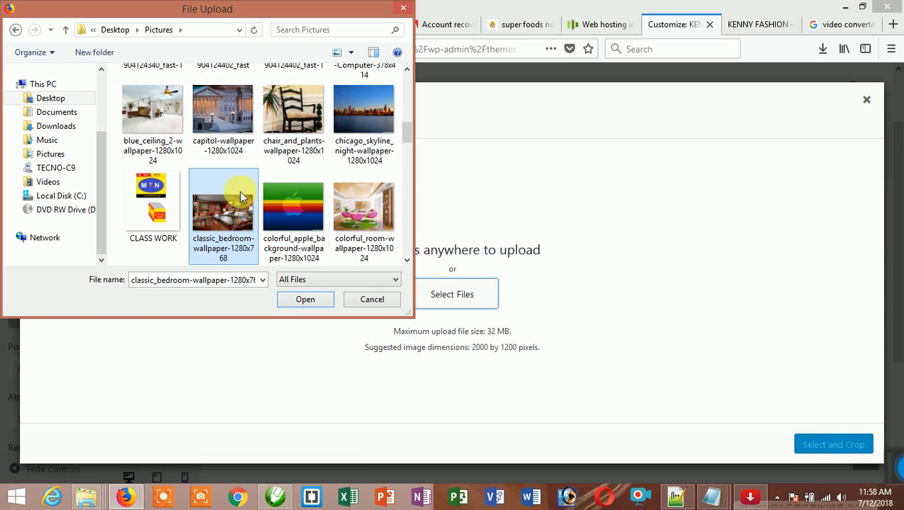
pyautogui.click(301, 300)
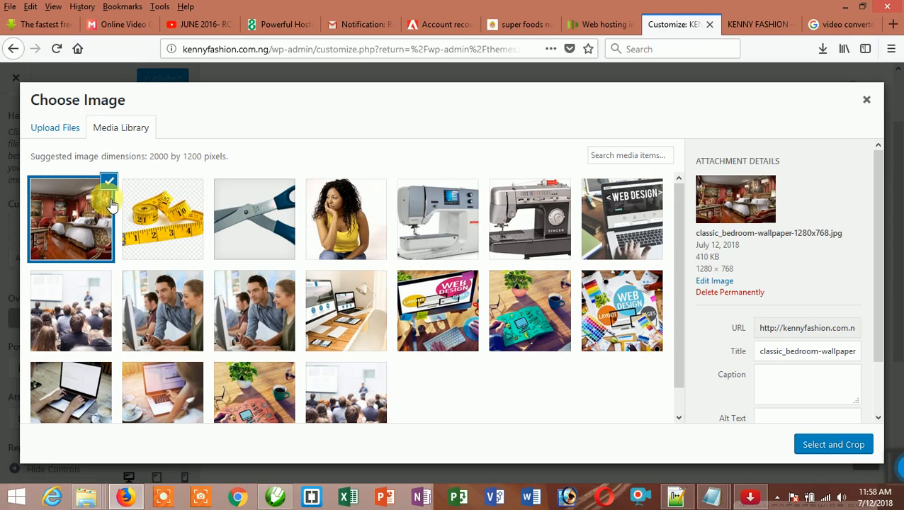
# - Crop the uploaded bedroom image to about its upper two thirds and publish it as the site's header image
pyautogui.click(836, 447)
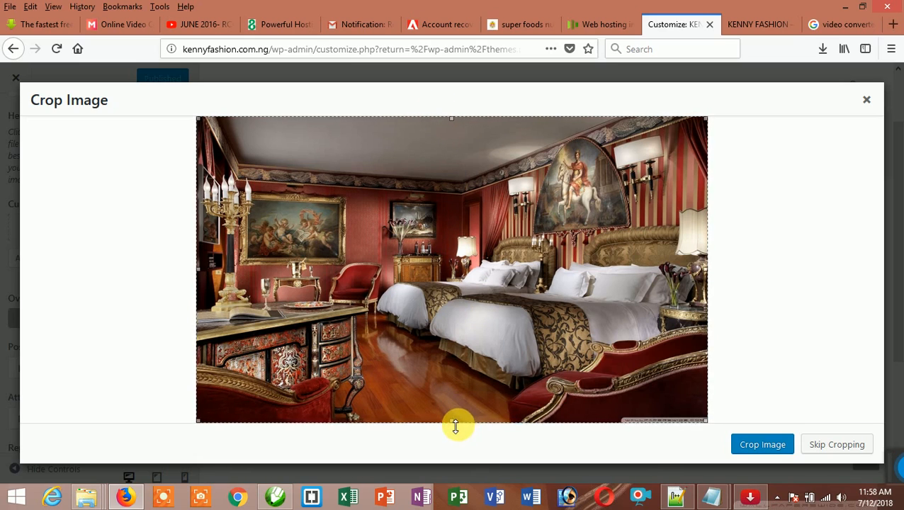
pyautogui.moveTo(456, 425); pyautogui.dragTo(471, 325)
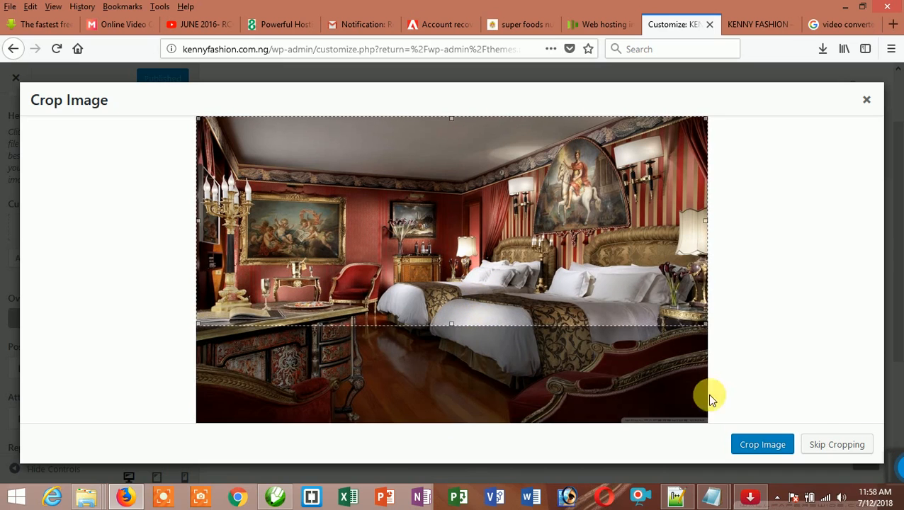
pyautogui.click(769, 449)
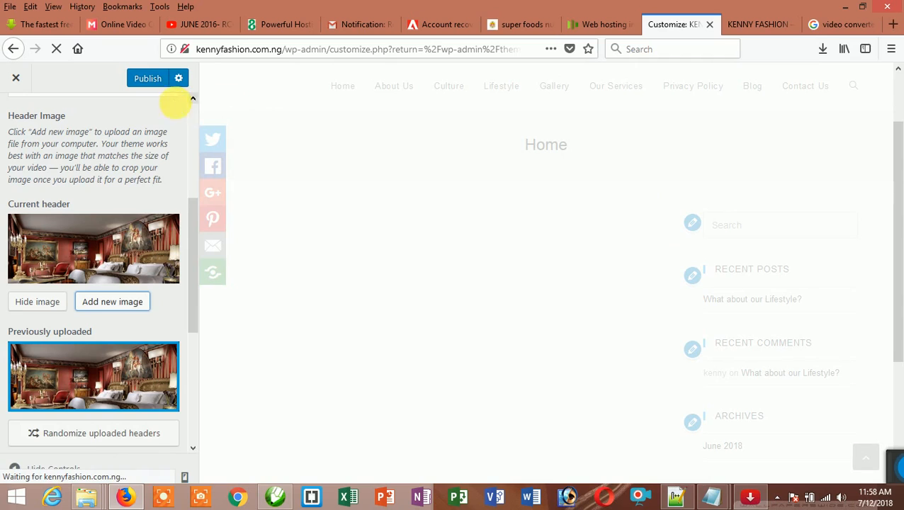
pyautogui.click(154, 81)
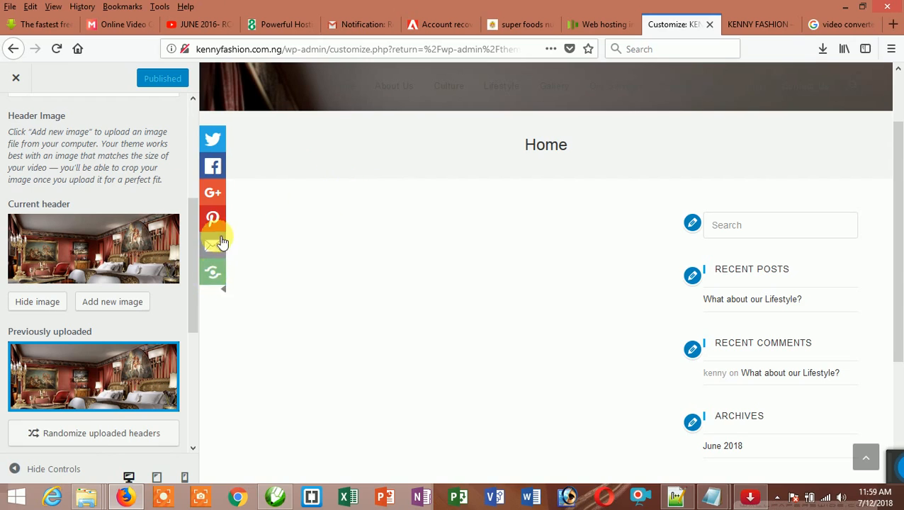
pyautogui.scroll(2, 510, 157)
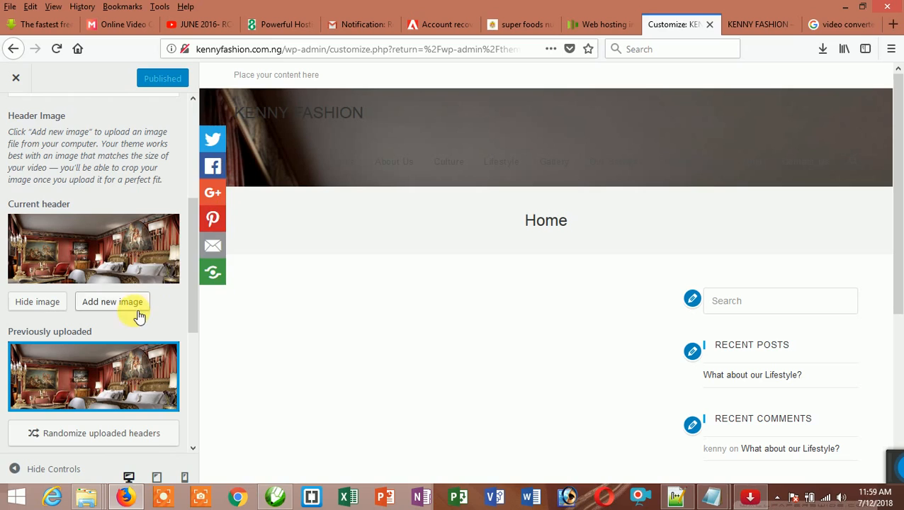
# - Configure the header image display with Repeat tiling, Cover size and Top Center position
pyautogui.moveTo(192, 337); pyautogui.dragTo(187, 445)
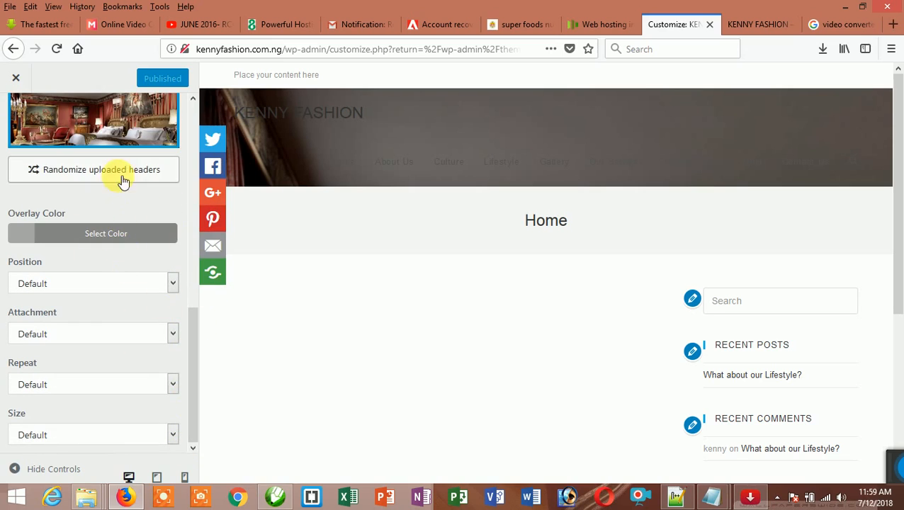
pyautogui.click(91, 384)
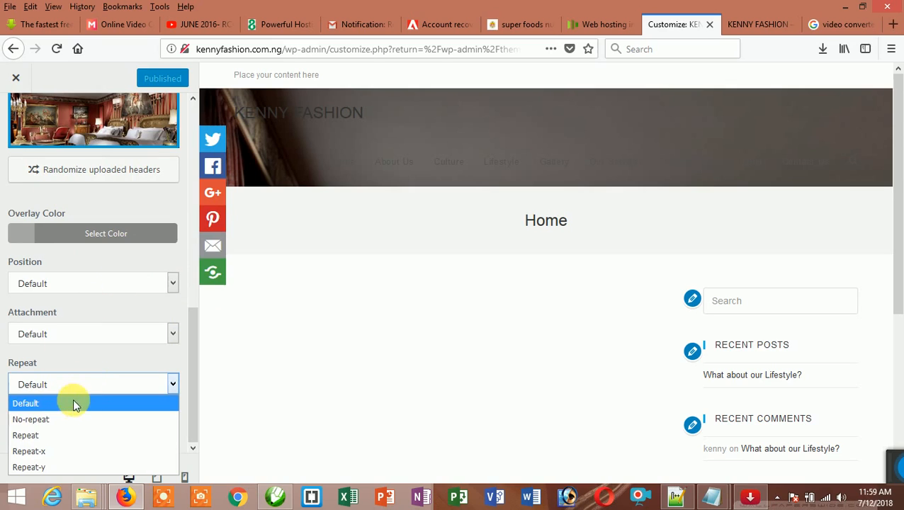
pyautogui.click(41, 435)
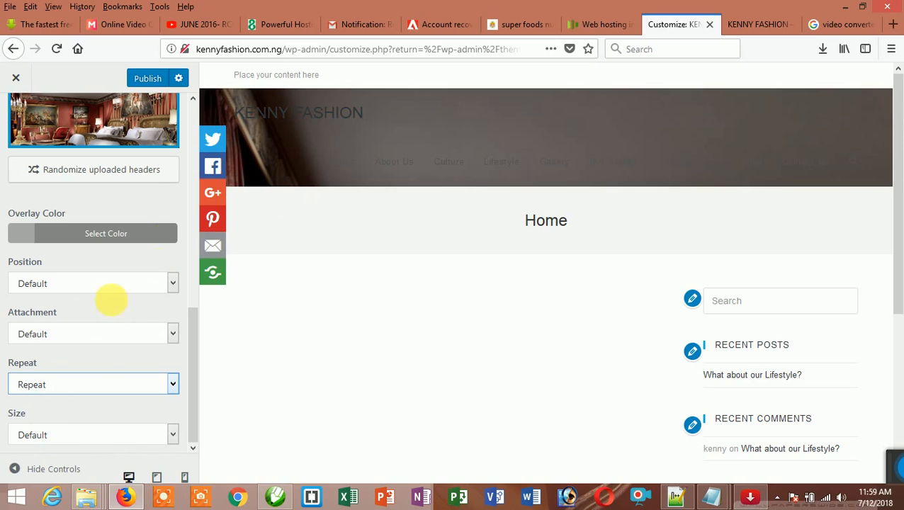
pyautogui.click(61, 434)
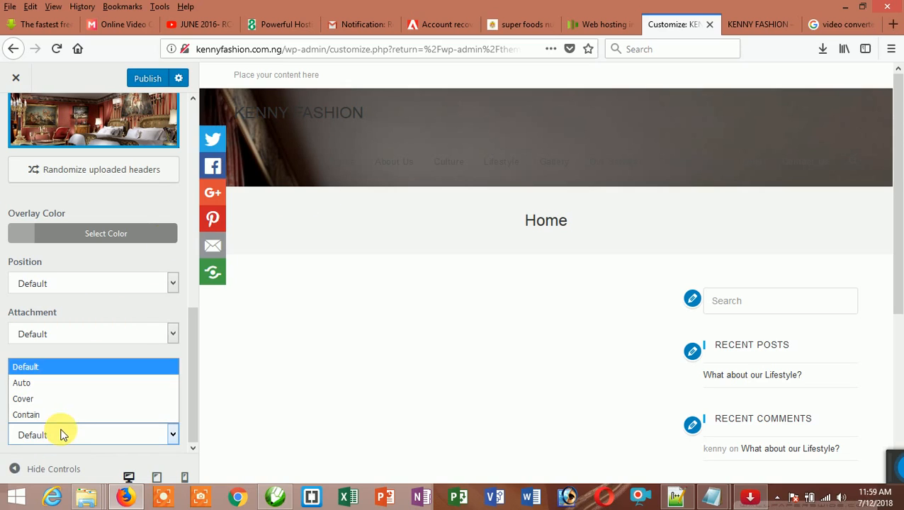
pyautogui.click(37, 401)
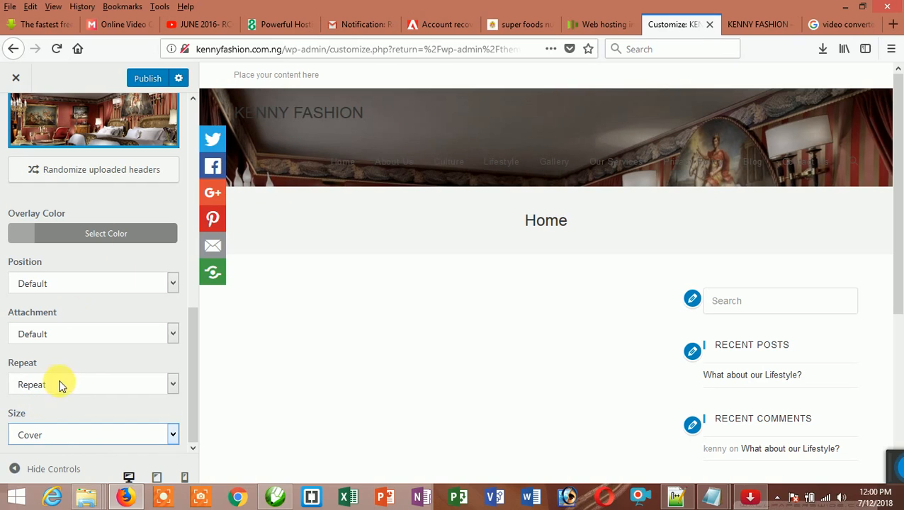
pyautogui.click(76, 281)
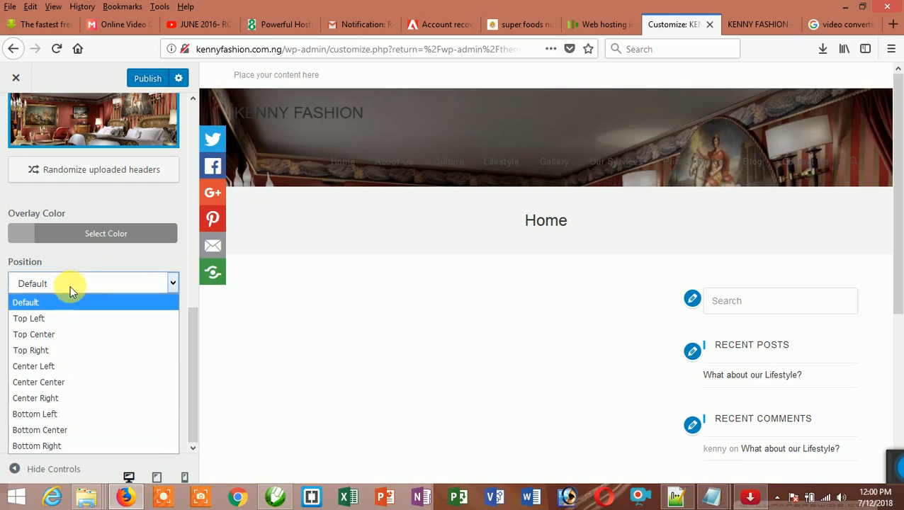
pyautogui.click(50, 341)
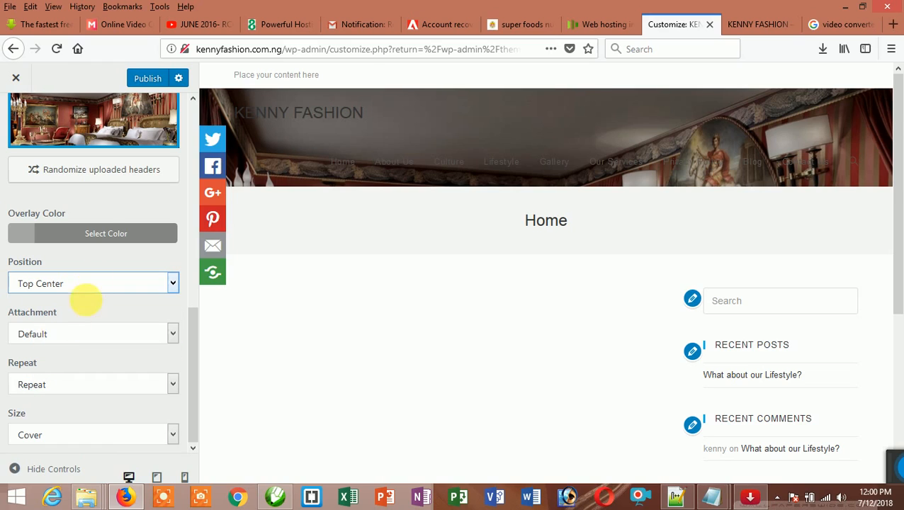
# - Publish the header image display settings and check the header on the reloaded live home page
pyautogui.scroll(6, 88, 342)
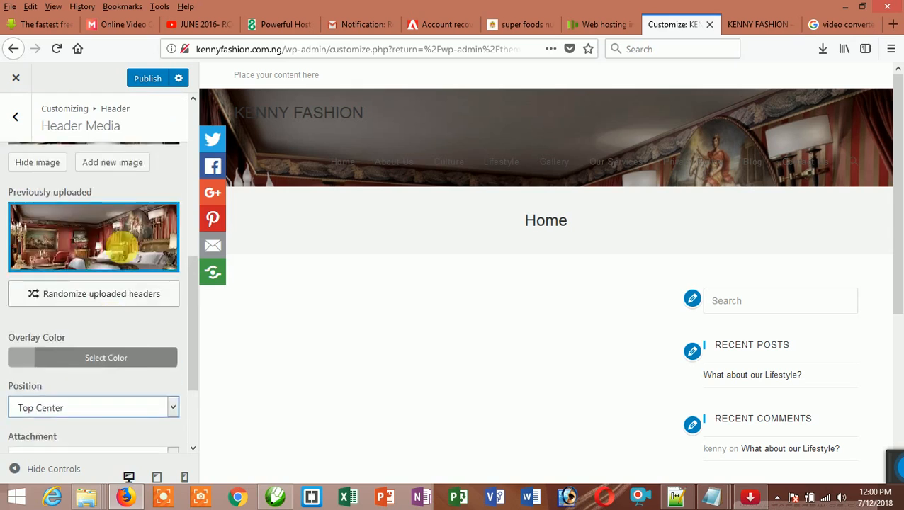
pyautogui.click(148, 80)
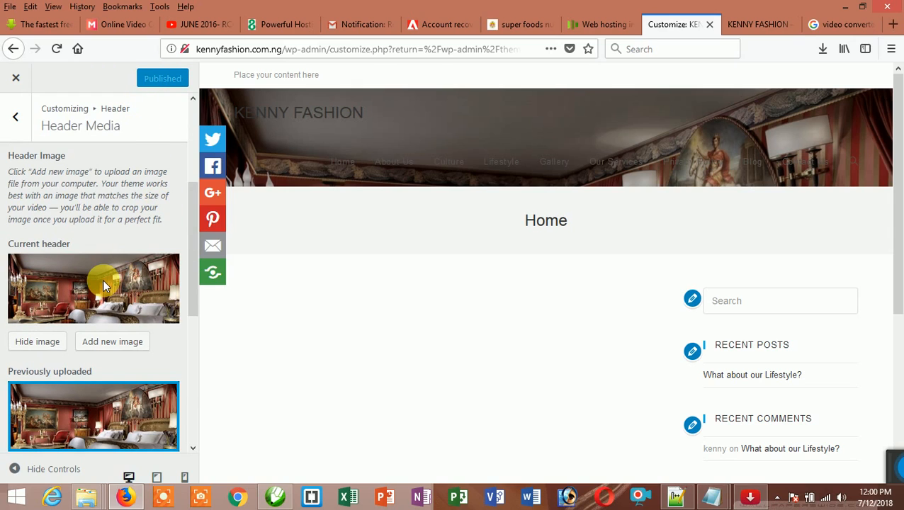
pyautogui.click(744, 27)
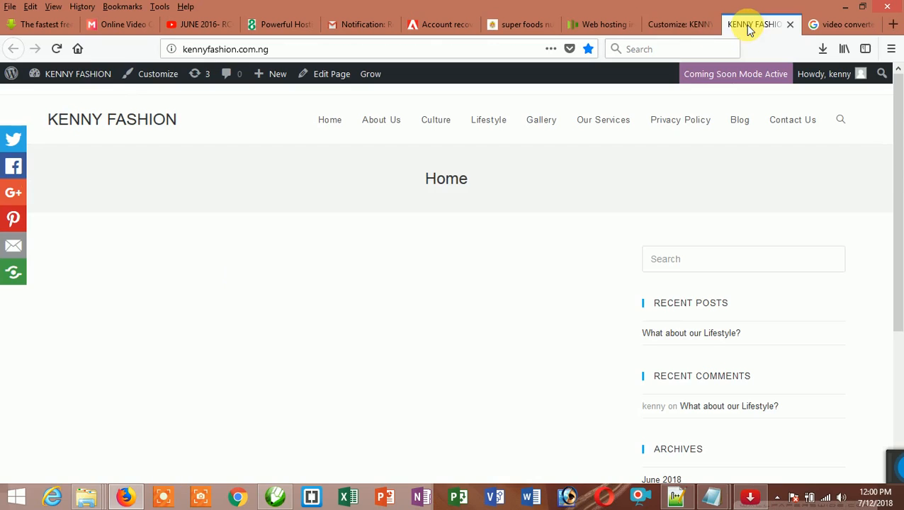
pyautogui.click(120, 122)
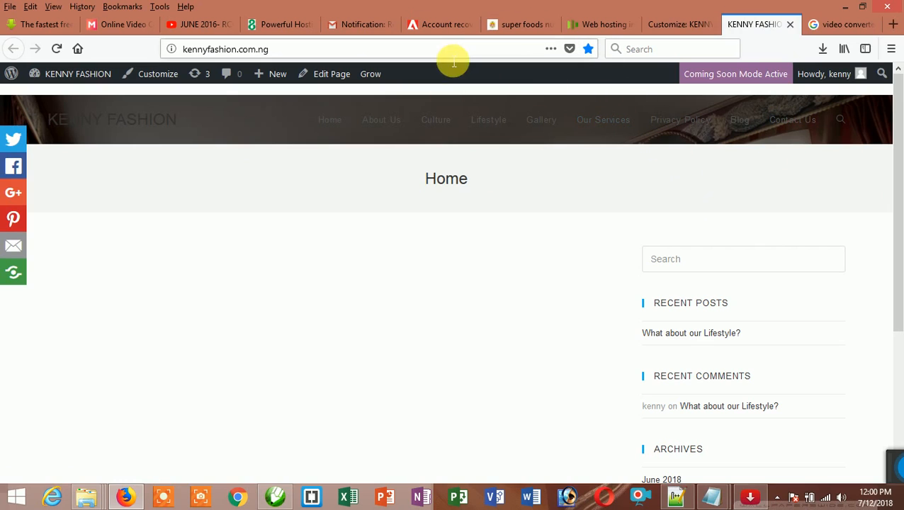
pyautogui.scroll(-3, 585, 202)
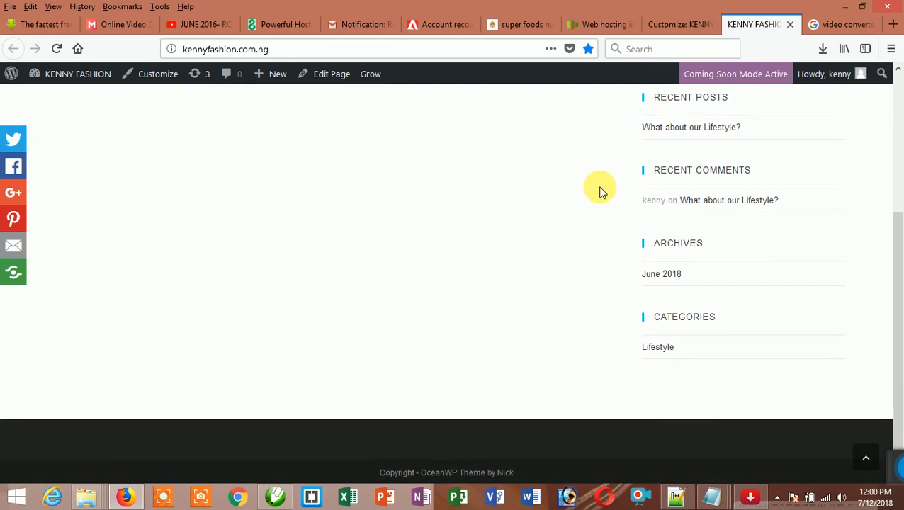
pyautogui.scroll(3, 645, 152)
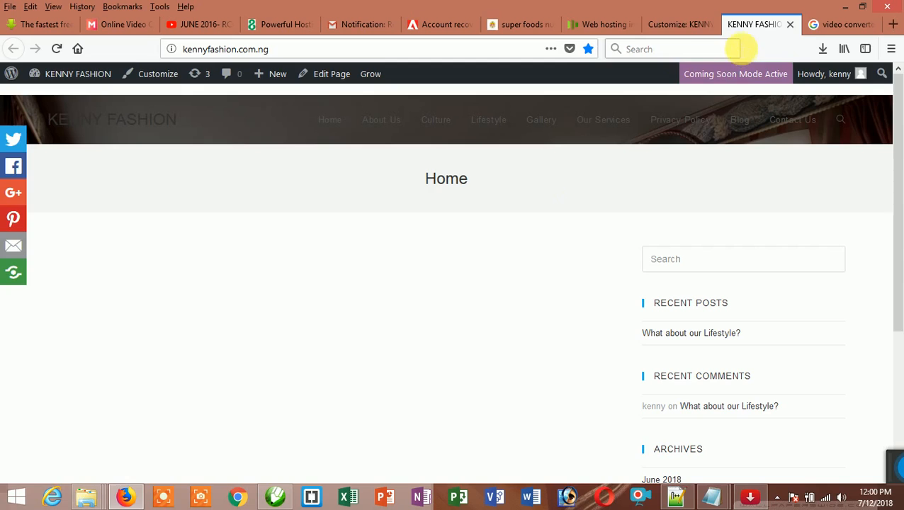
# - Return to the Customizer's main level from Header Media and open the installed themes for changing the active theme
pyautogui.click(679, 25)
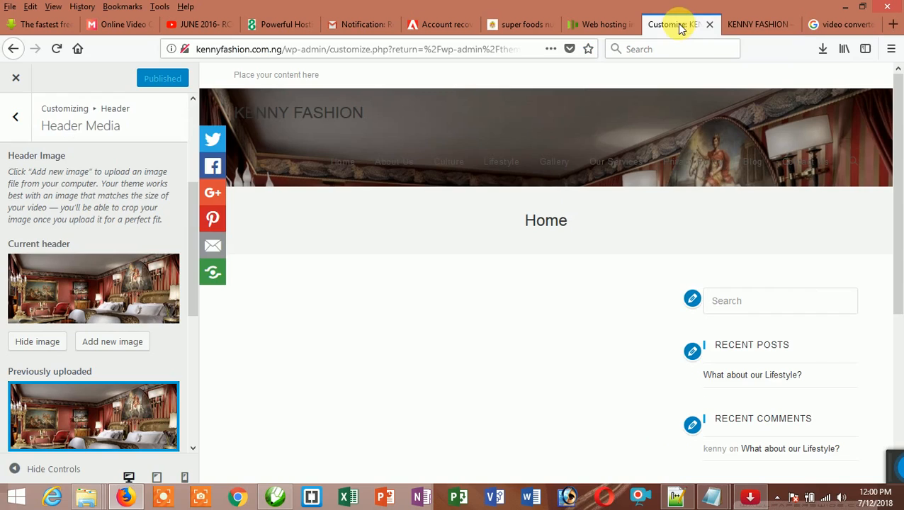
pyautogui.click(16, 115)
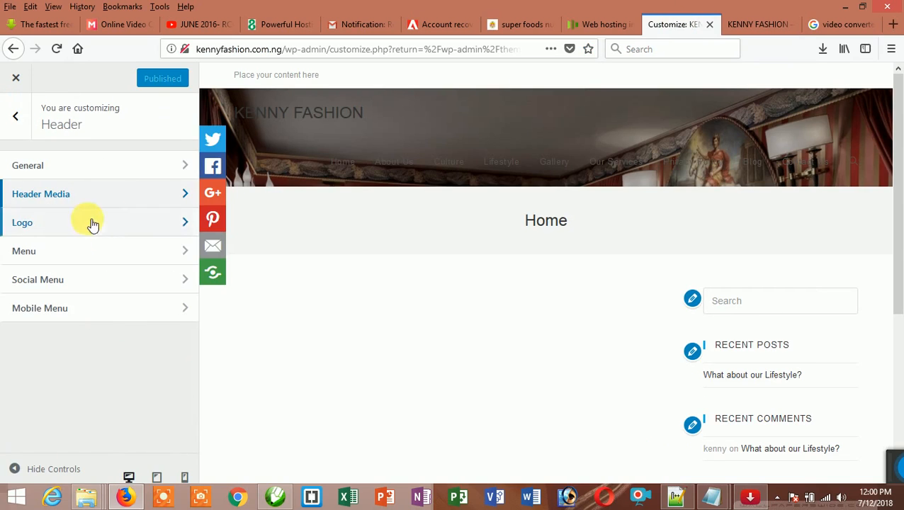
pyautogui.click(17, 114)
pyautogui.scroll(5, 46, 128)
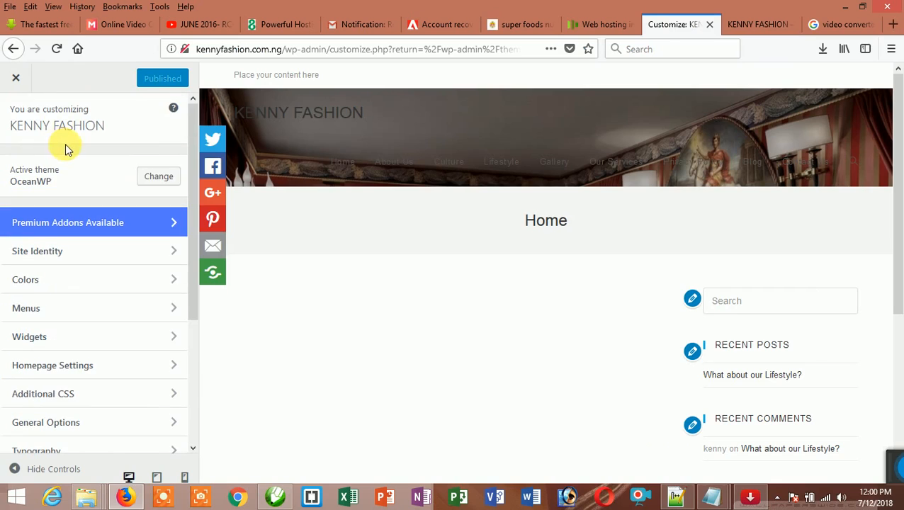
pyautogui.click(158, 178)
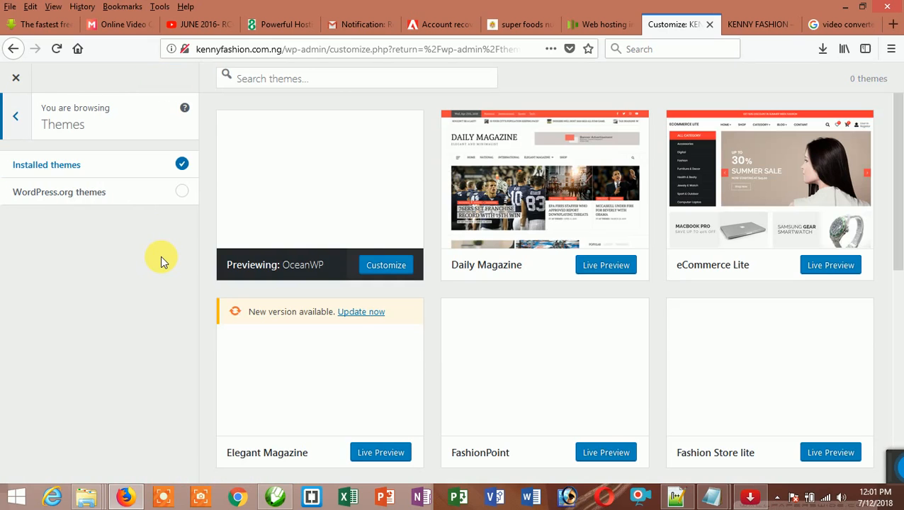
# - Load the live preview of the Elegant Magazine theme, then activate and publish it
pyautogui.scroll(-1, 425, 304)
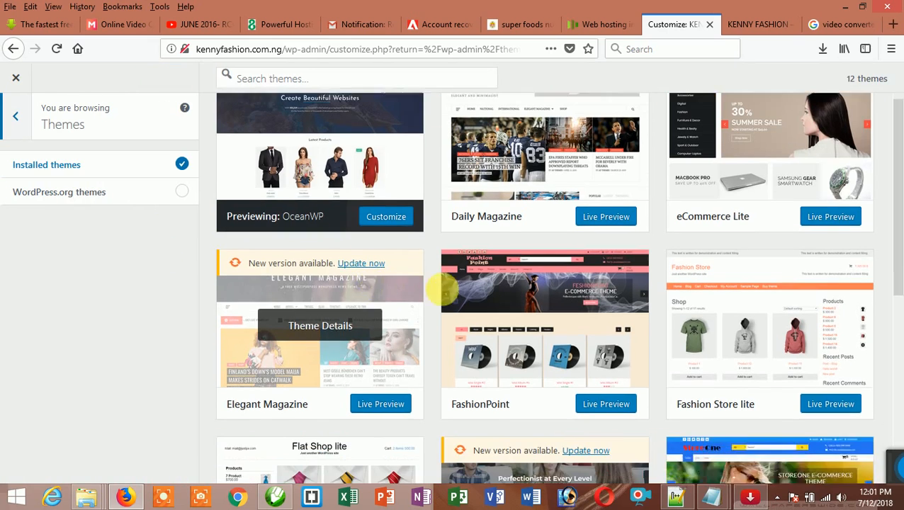
pyautogui.scroll(-2, 441, 291)
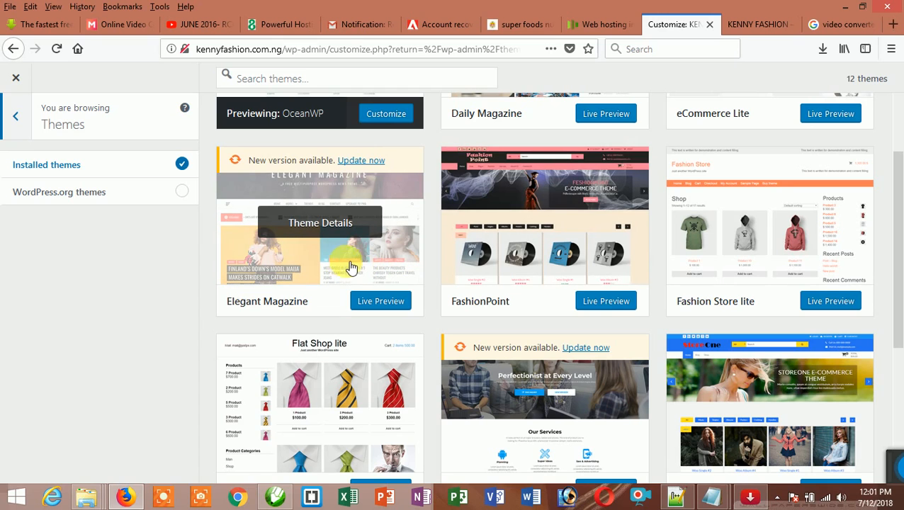
pyautogui.click(390, 307)
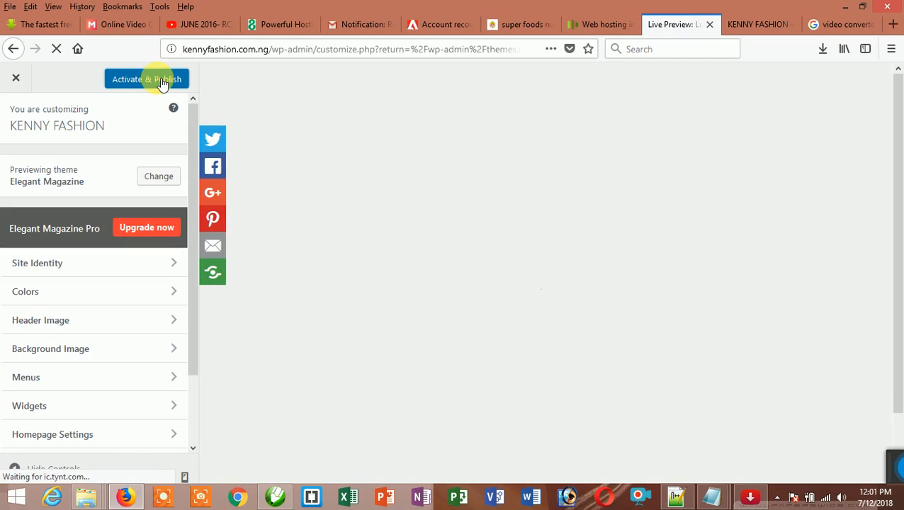
pyautogui.click(139, 84)
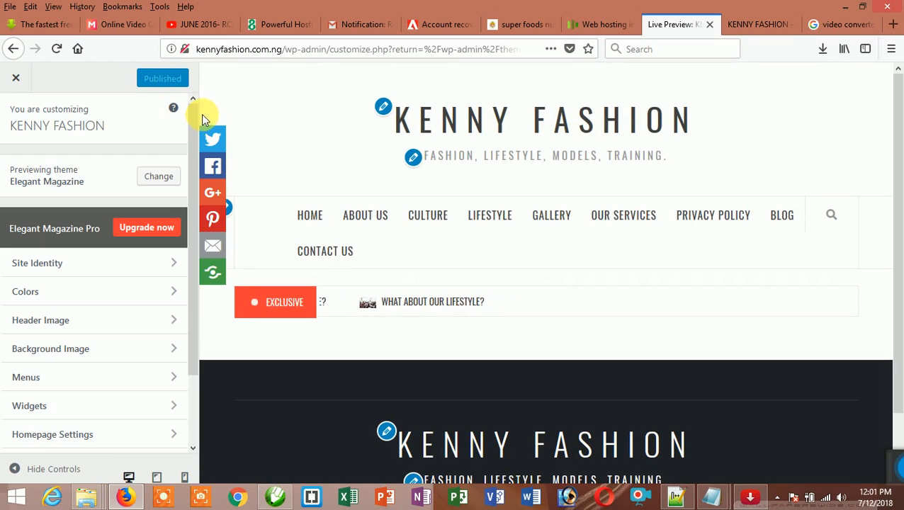
# - Reload the live home page and examine its header, navigation menu, news ticker and footer under the Elegant Magazine theme
pyautogui.click(754, 26)
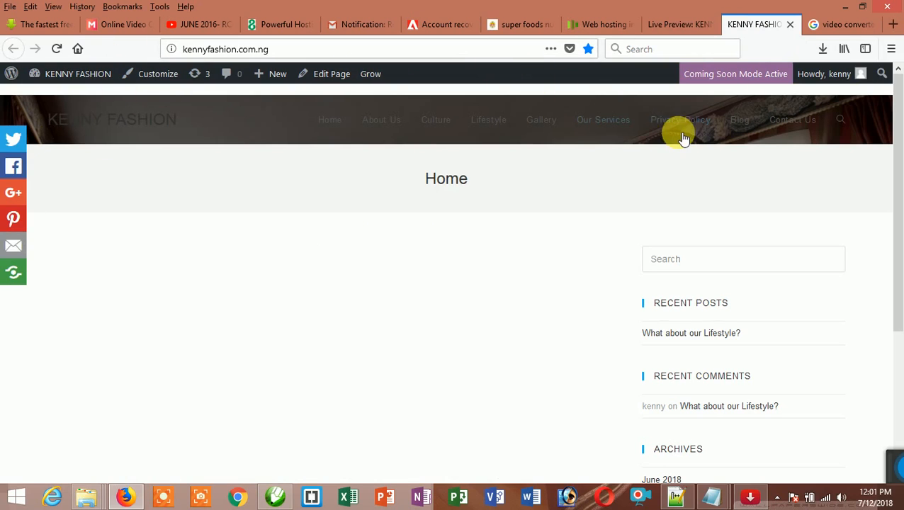
pyautogui.click(57, 51)
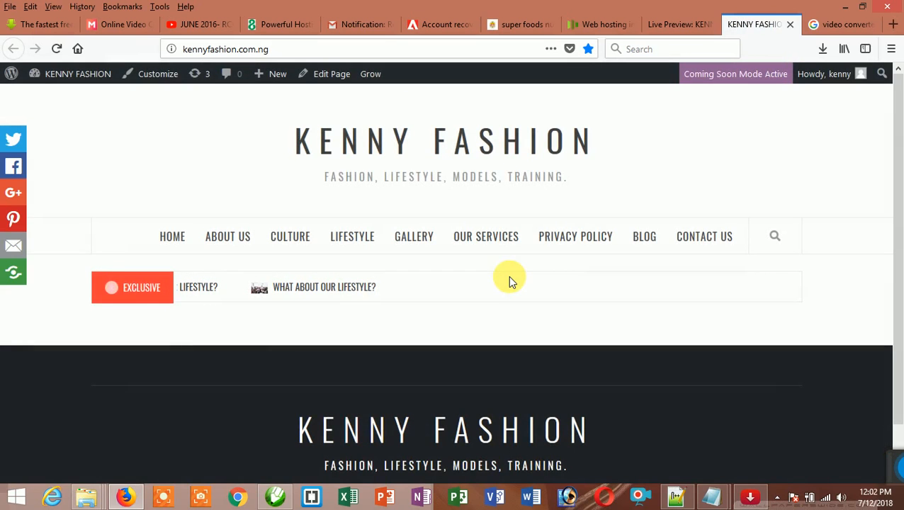
pyautogui.scroll(-1, 605, 282)
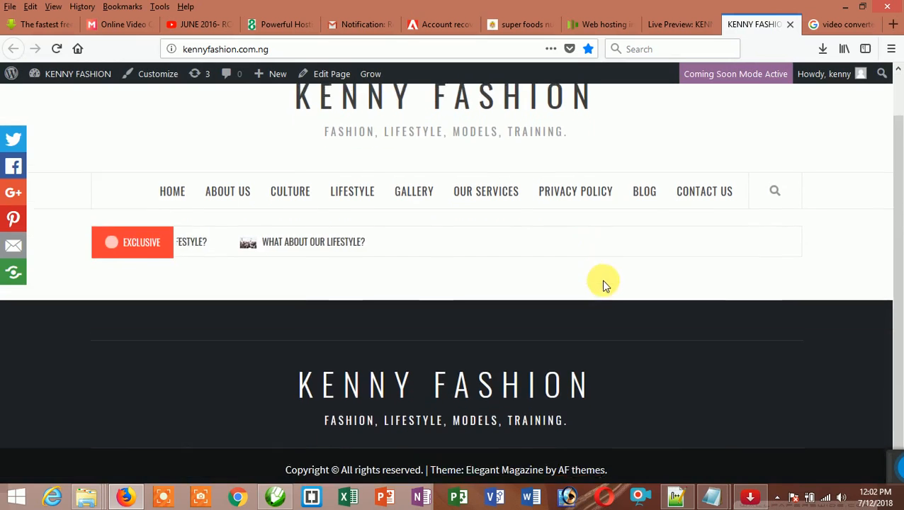
pyautogui.scroll(1, 609, 280)
pyautogui.scroll(-1, 623, 255)
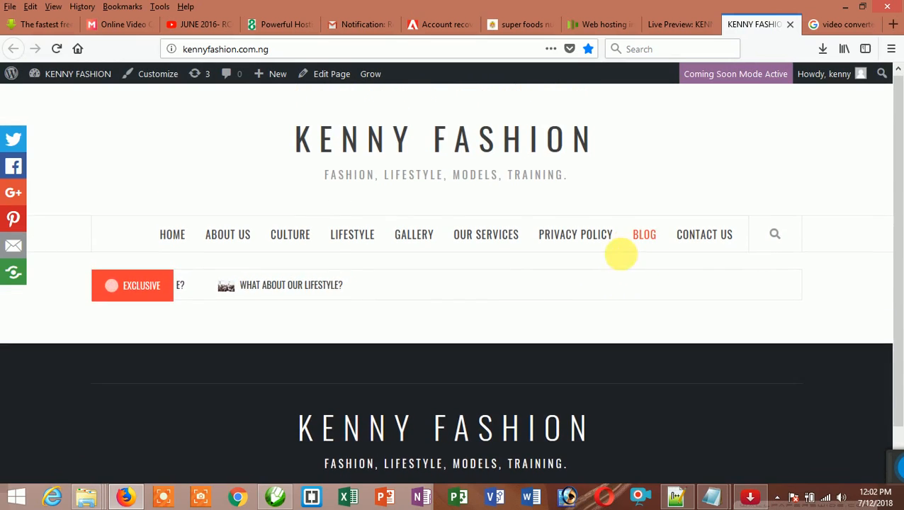
pyautogui.scroll(1, 687, 254)
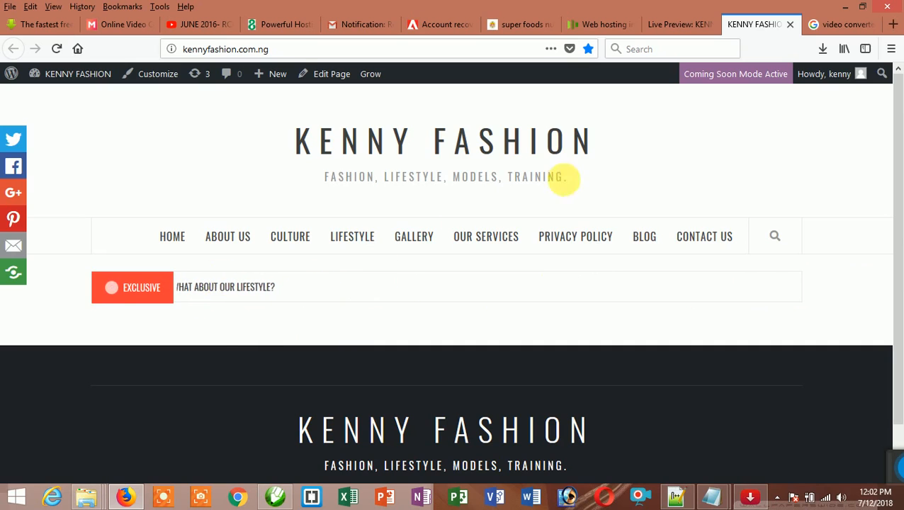
pyautogui.scroll(-2, 446, 288)
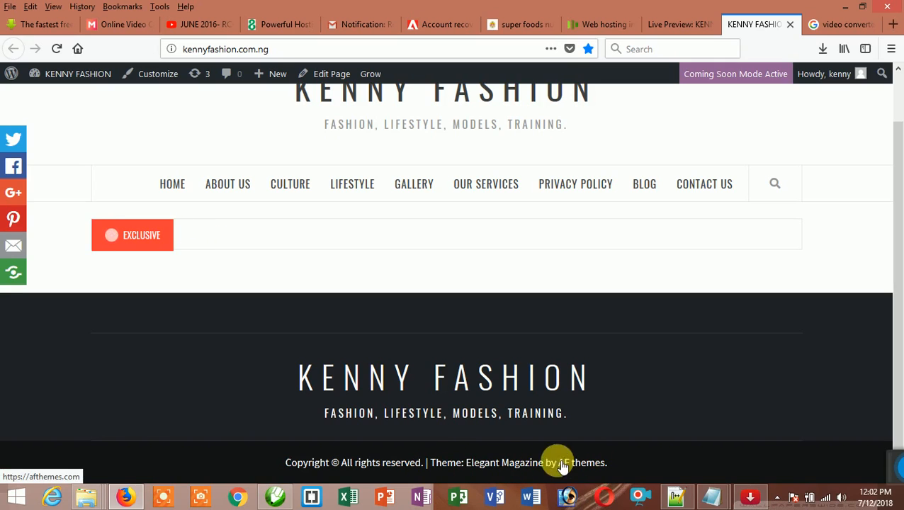
pyautogui.scroll(2, 496, 401)
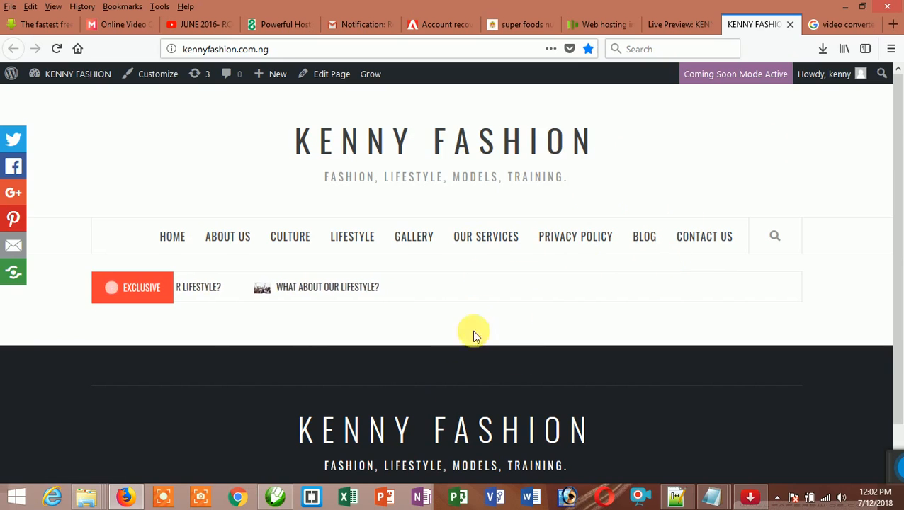
pyautogui.scroll(-2, 497, 341)
pyautogui.scroll(2, 680, 307)
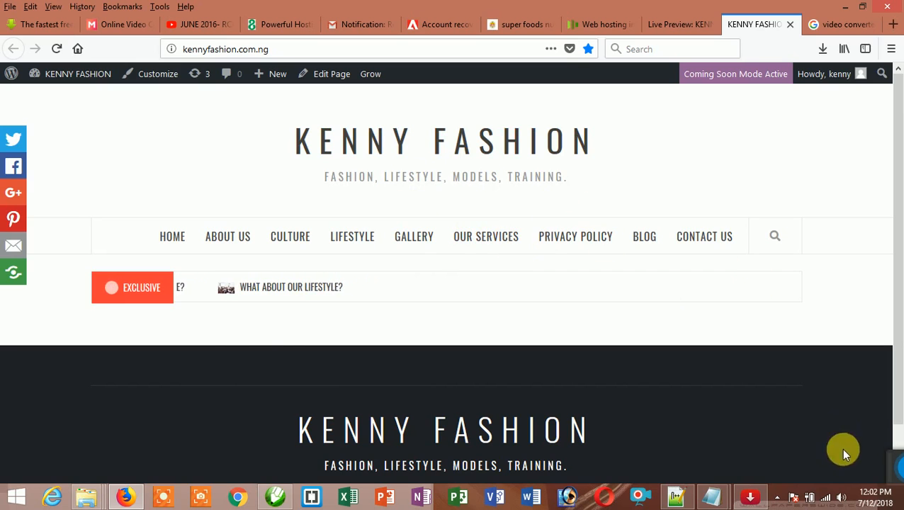
pyautogui.moveTo(895, 477); pyautogui.dragTo(645, 386)
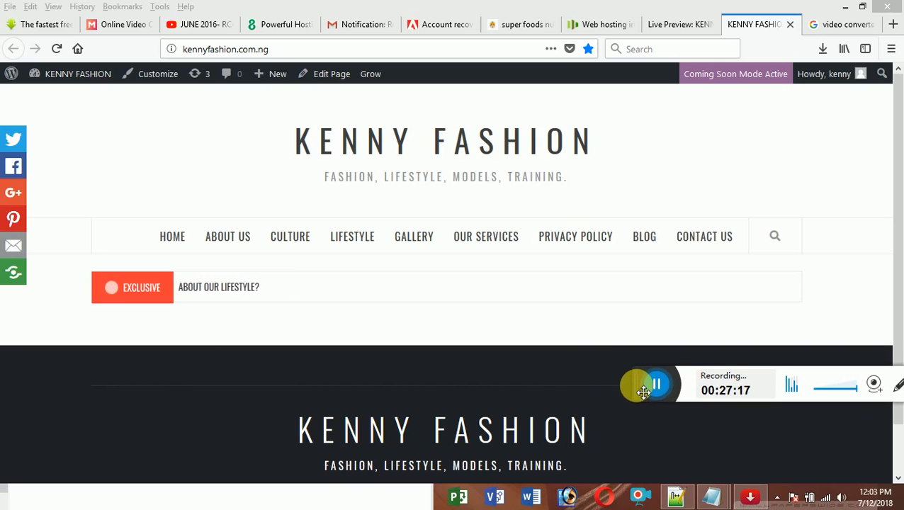